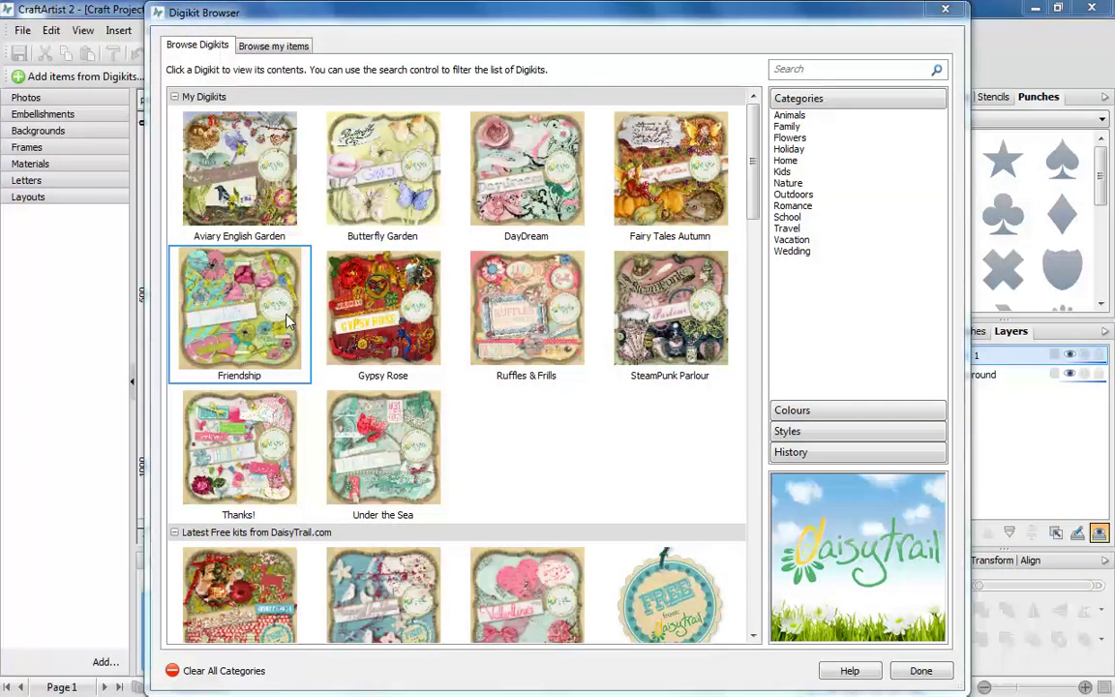
# Step: Browse the Friendship Digikit's items in the Digikit Browser
pyautogui.click(287, 321)
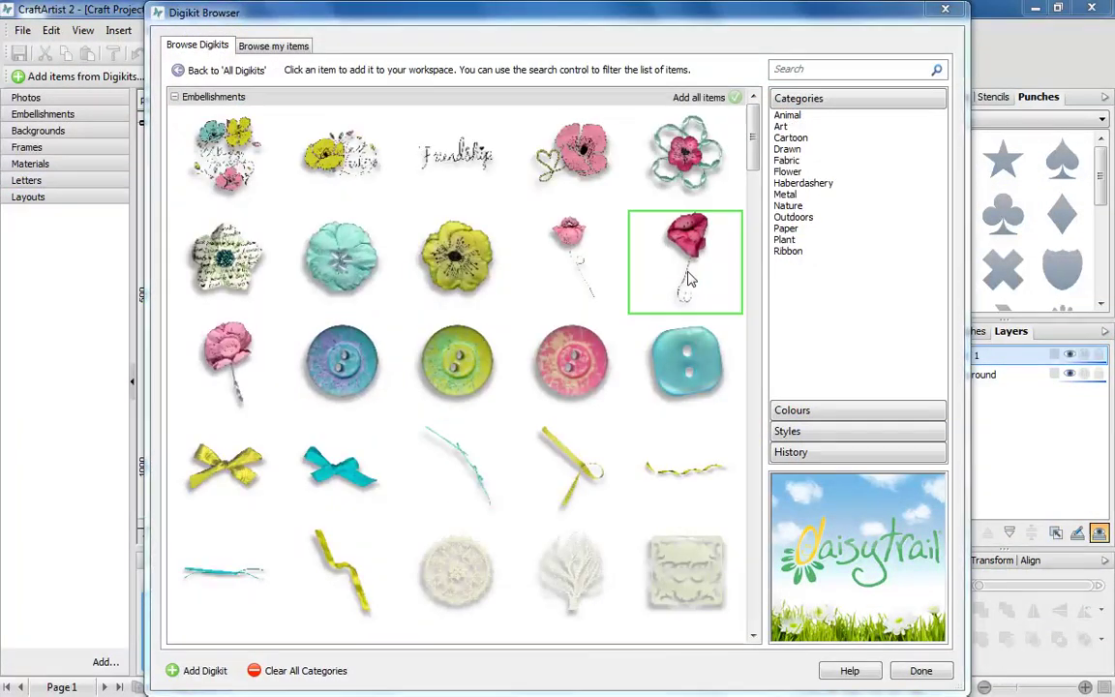
pyautogui.moveTo(749, 172); pyautogui.dragTo(751, 229)
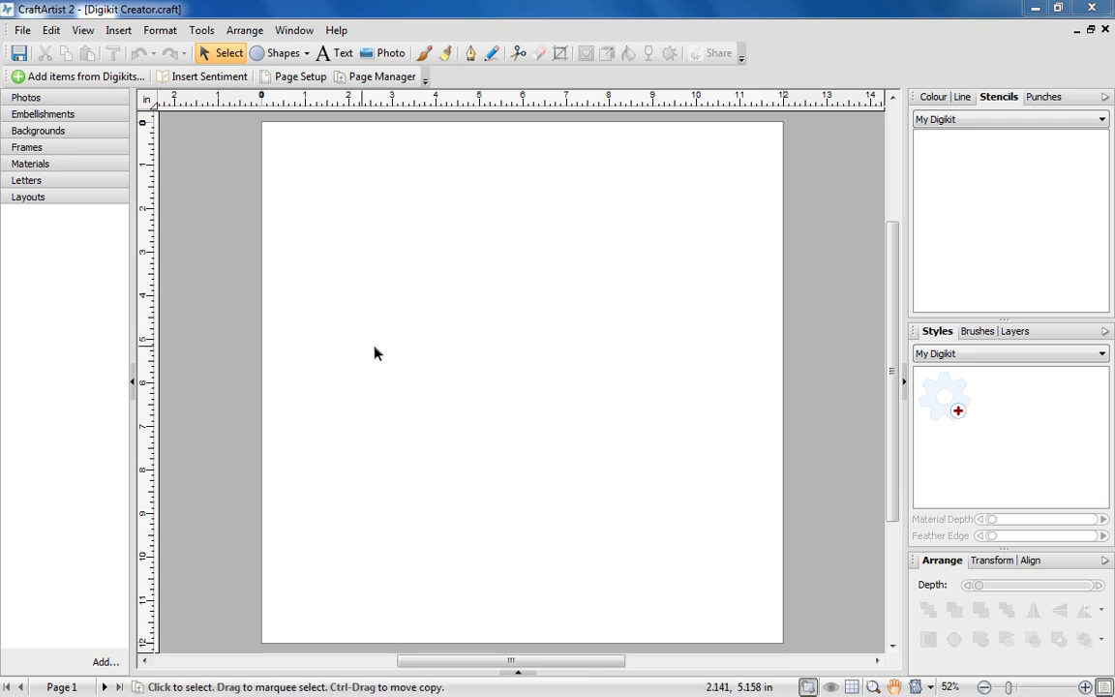
# Step: Check the project's brushes, graphic styles and punches
pyautogui.click(971, 334)
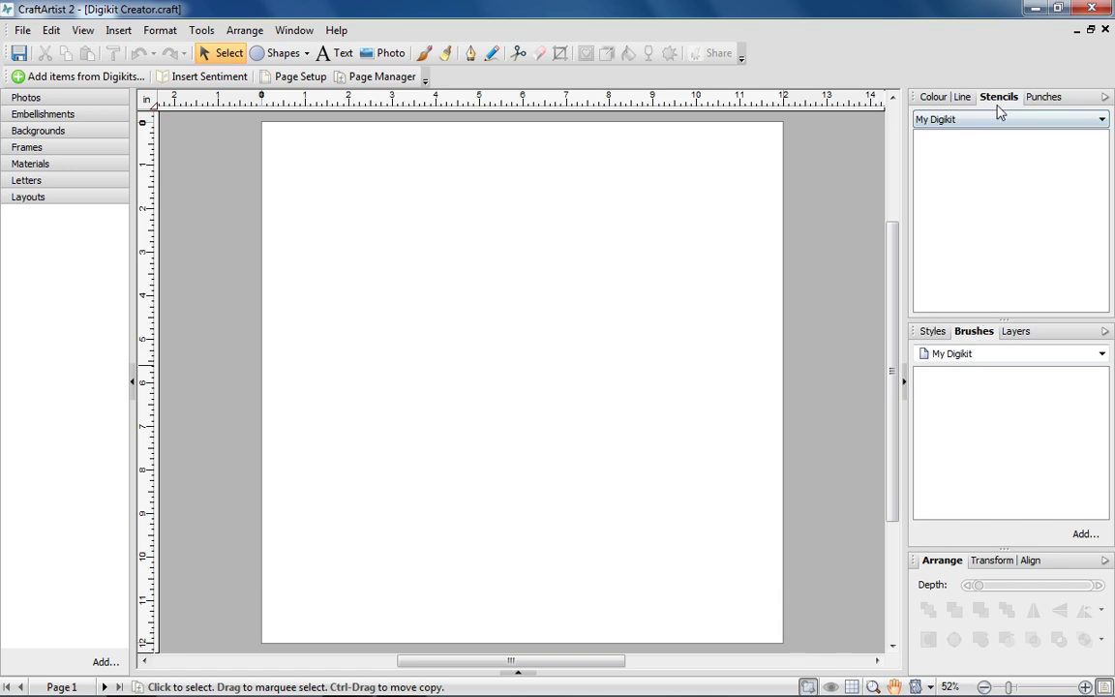
pyautogui.click(934, 332)
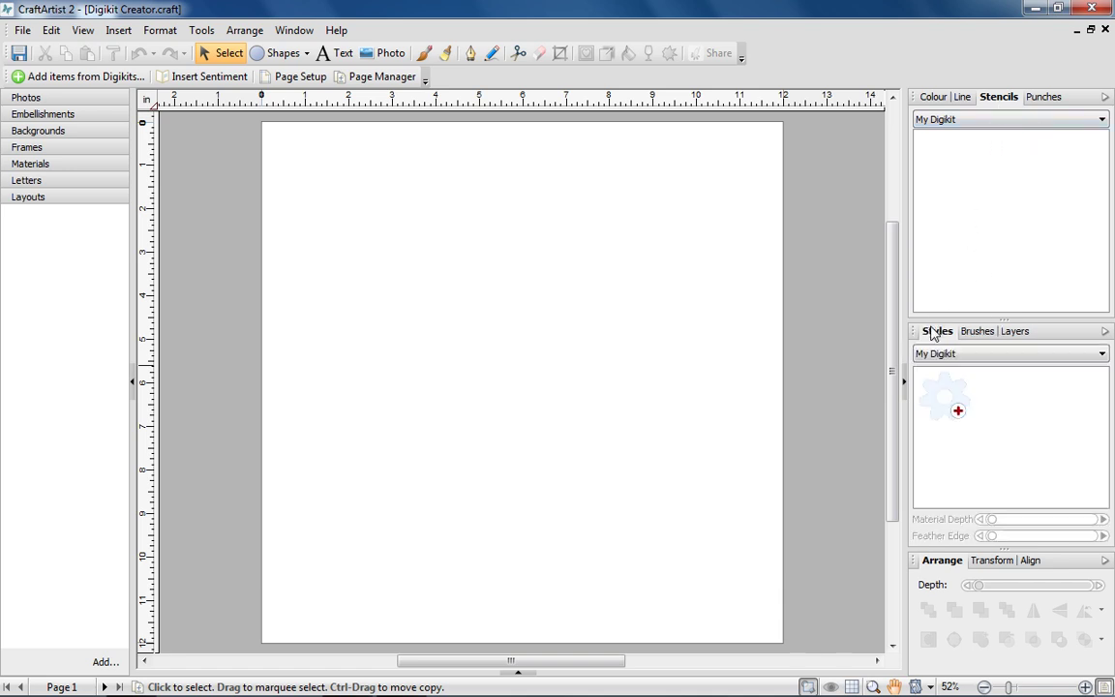
pyautogui.click(1041, 98)
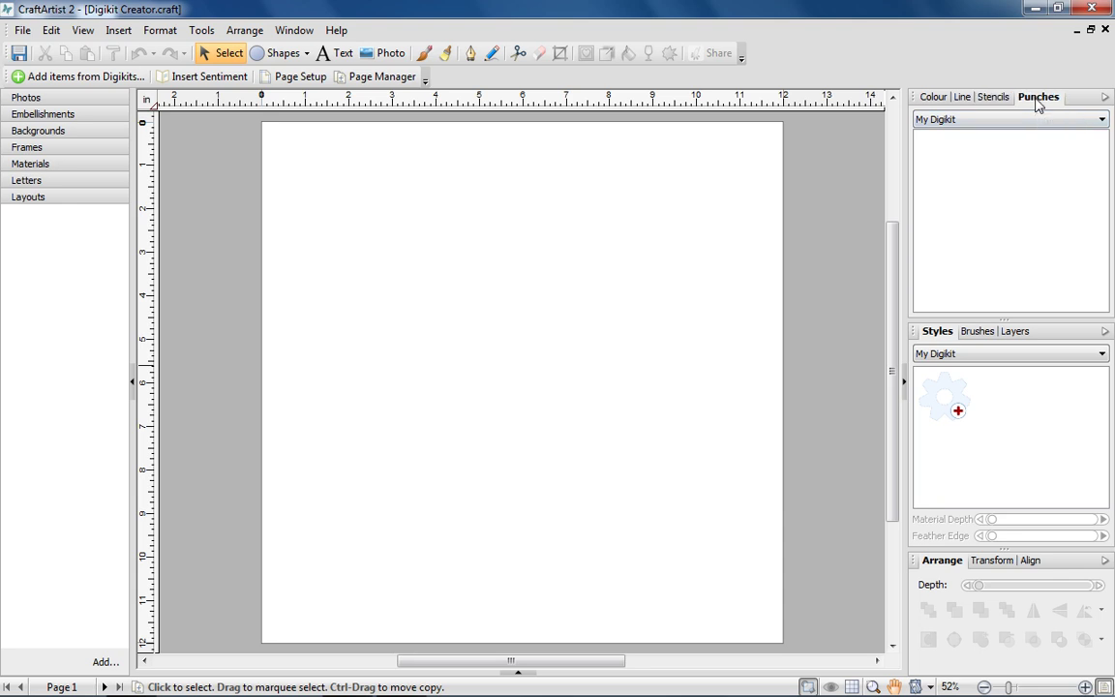
# Step: Add the whole Aviary English Garden Digikit and view its English Garden brushes
pyautogui.click(134, 77)
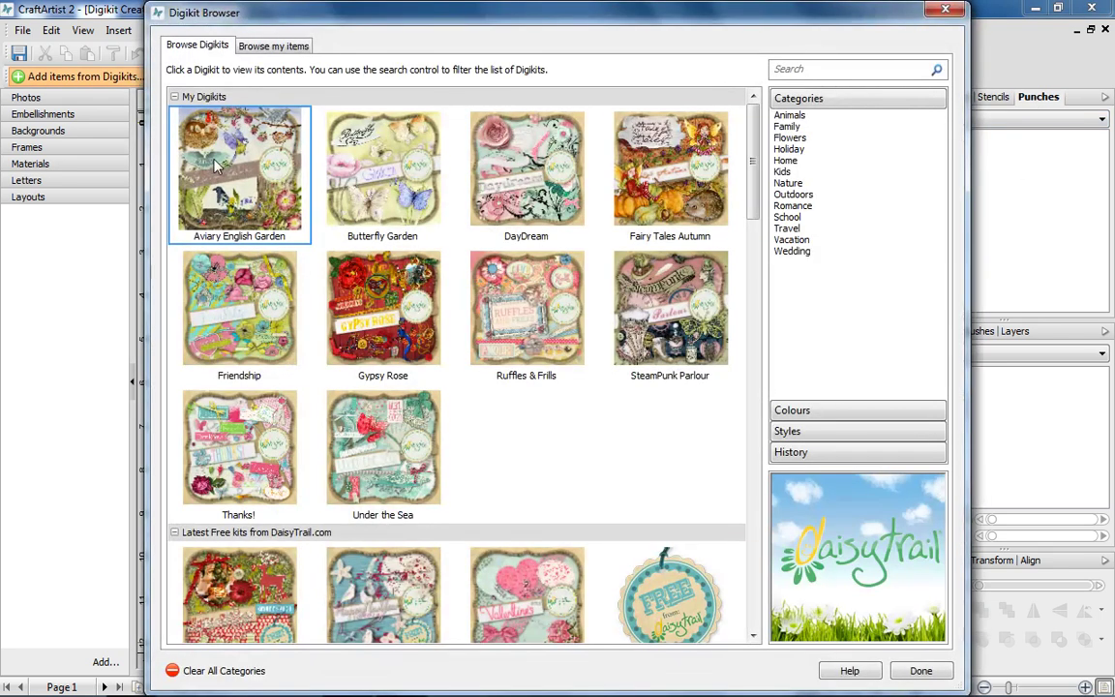
pyautogui.click(215, 166)
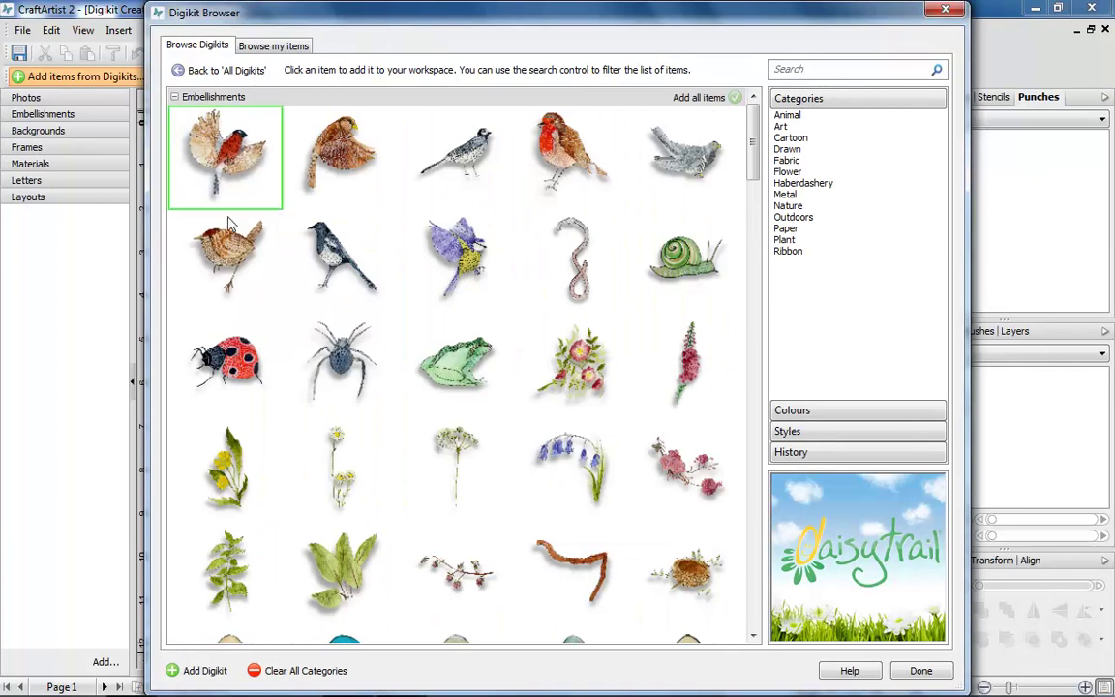
pyautogui.click(205, 670)
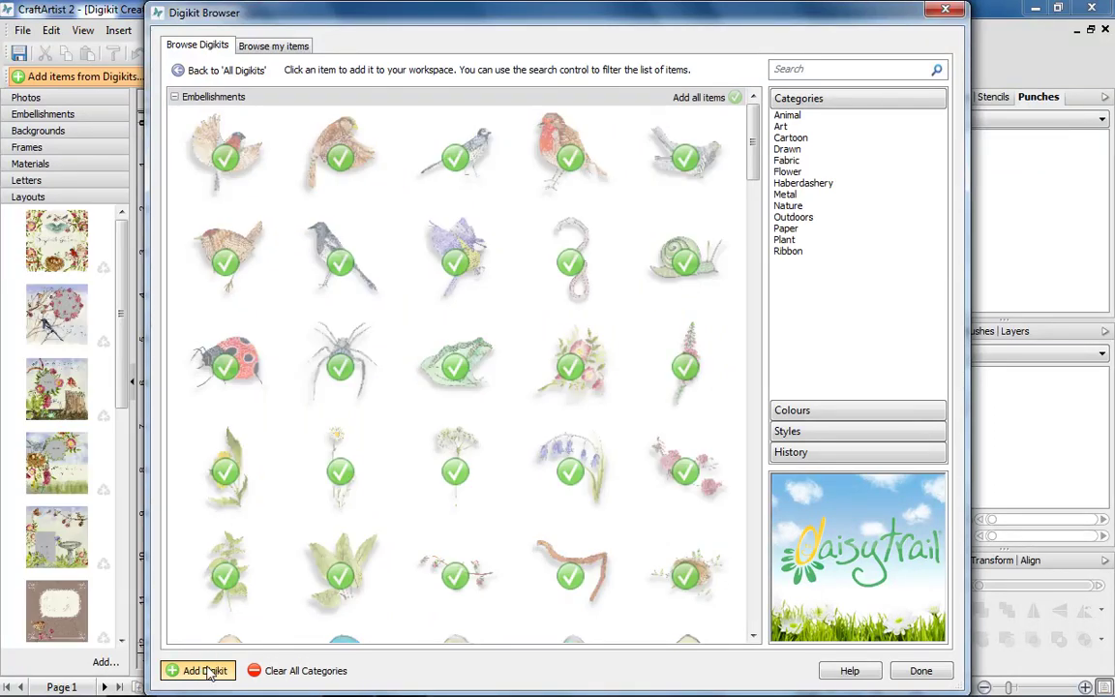
pyautogui.click(925, 671)
pyautogui.click(974, 331)
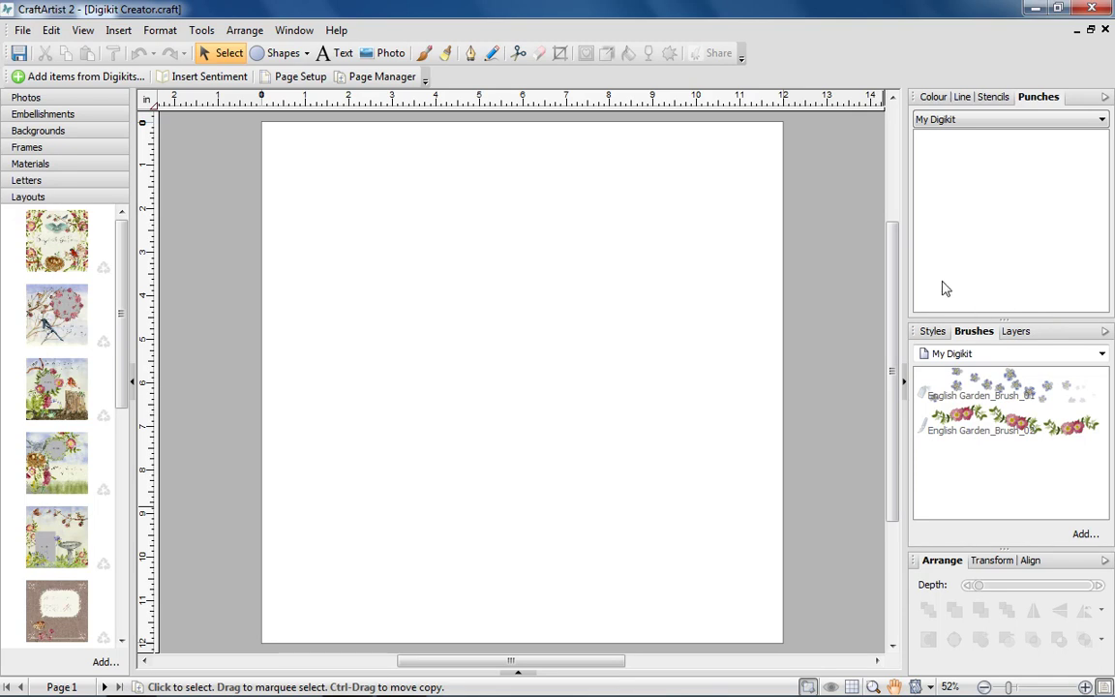
# Step: Create a blank 12"x12" scrap page project from the Startup Wizard without adding Digikits
pyautogui.click(23, 30)
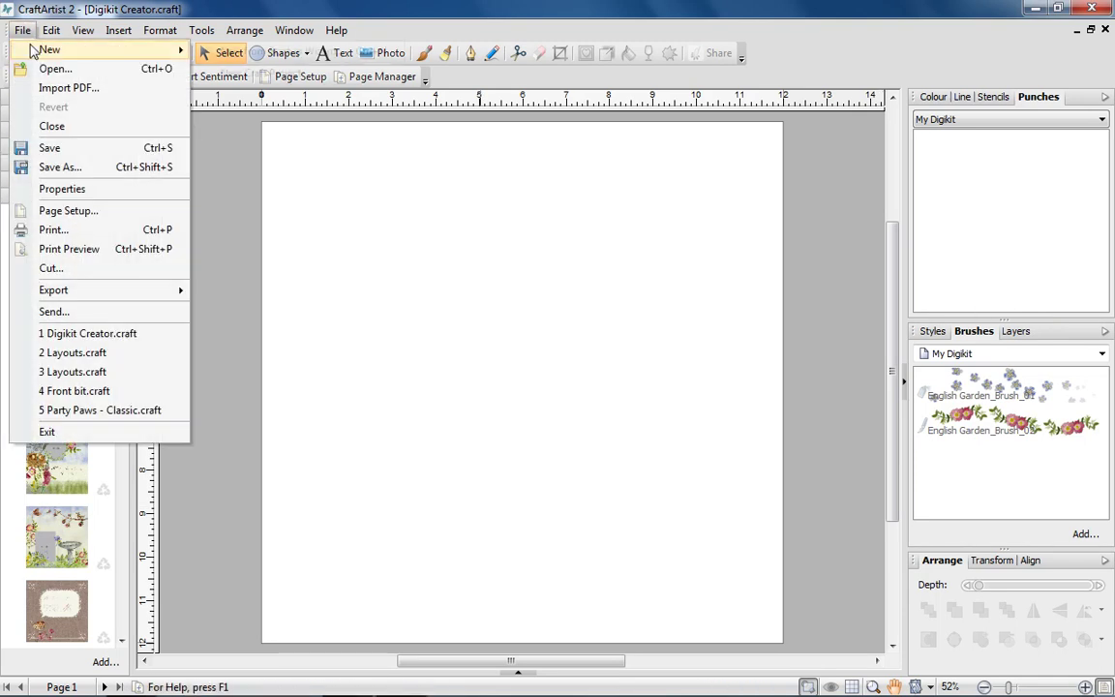
pyautogui.moveTo(44, 49)
pyautogui.click(244, 52)
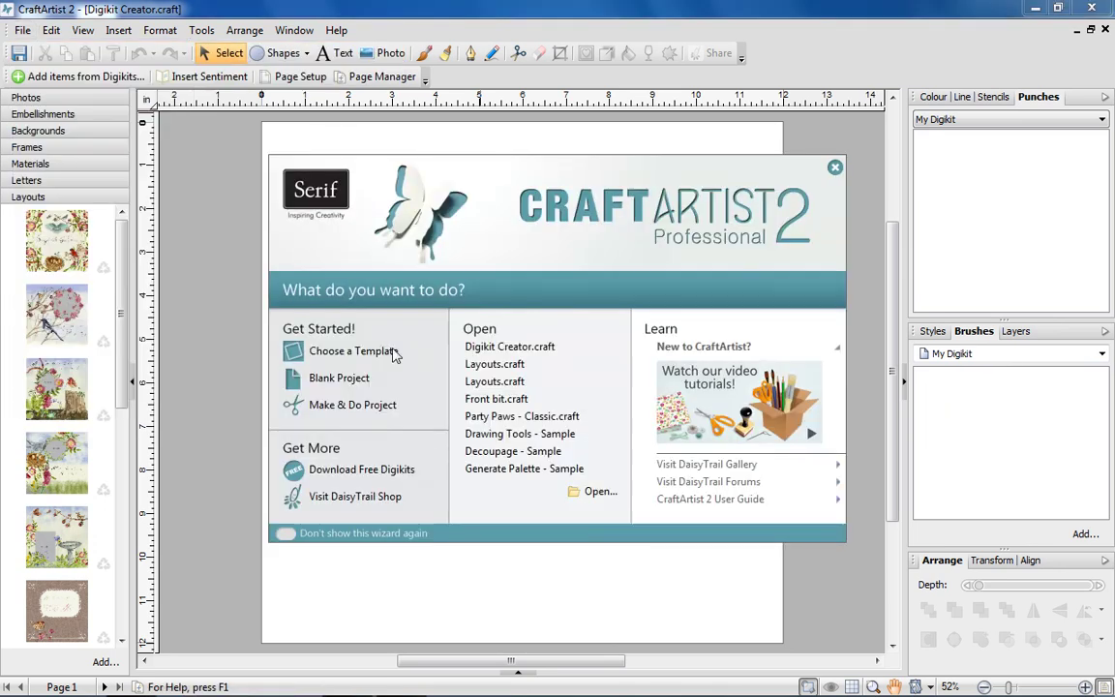
pyautogui.click(363, 382)
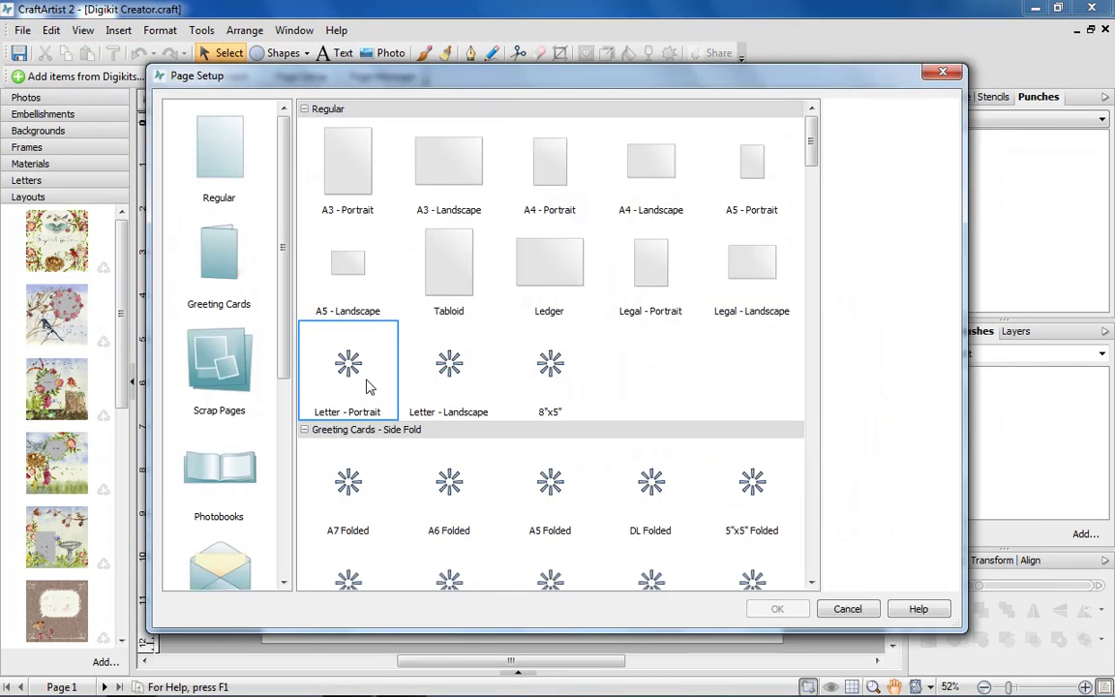
pyautogui.click(218, 366)
pyautogui.click(339, 157)
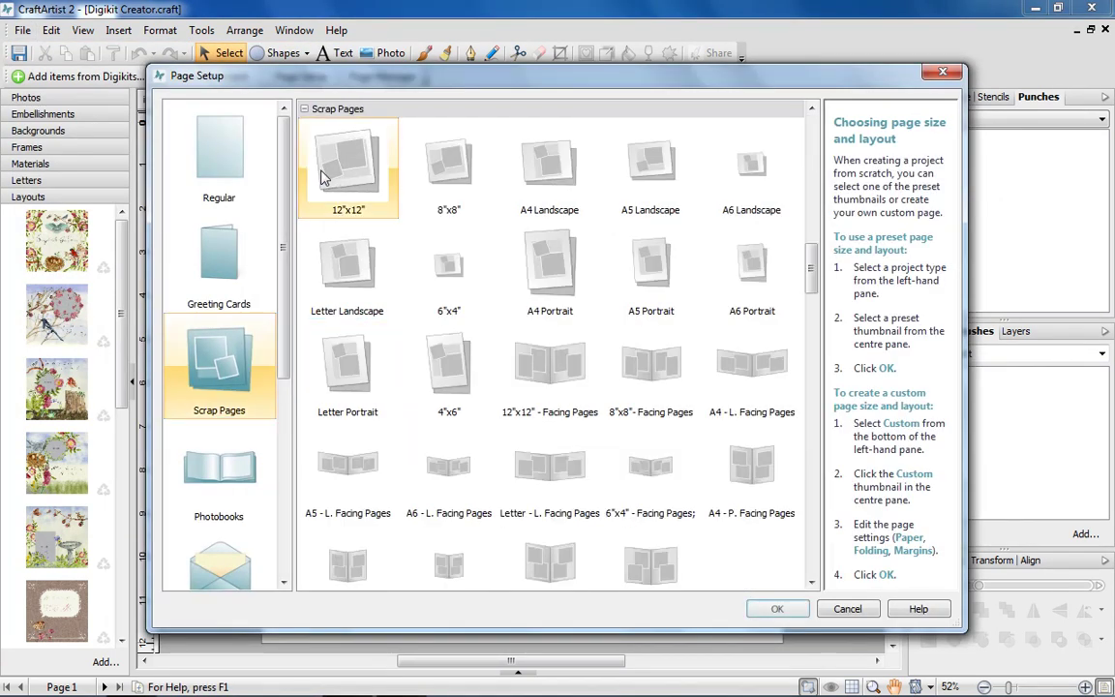
pyautogui.click(777, 609)
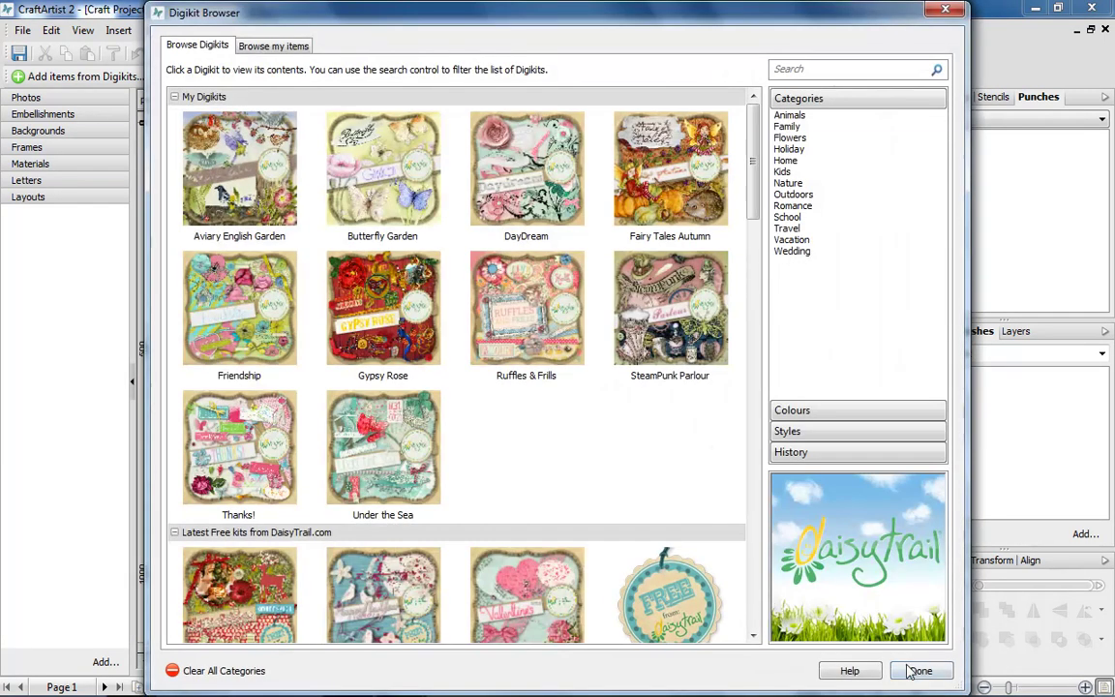
pyautogui.click(918, 671)
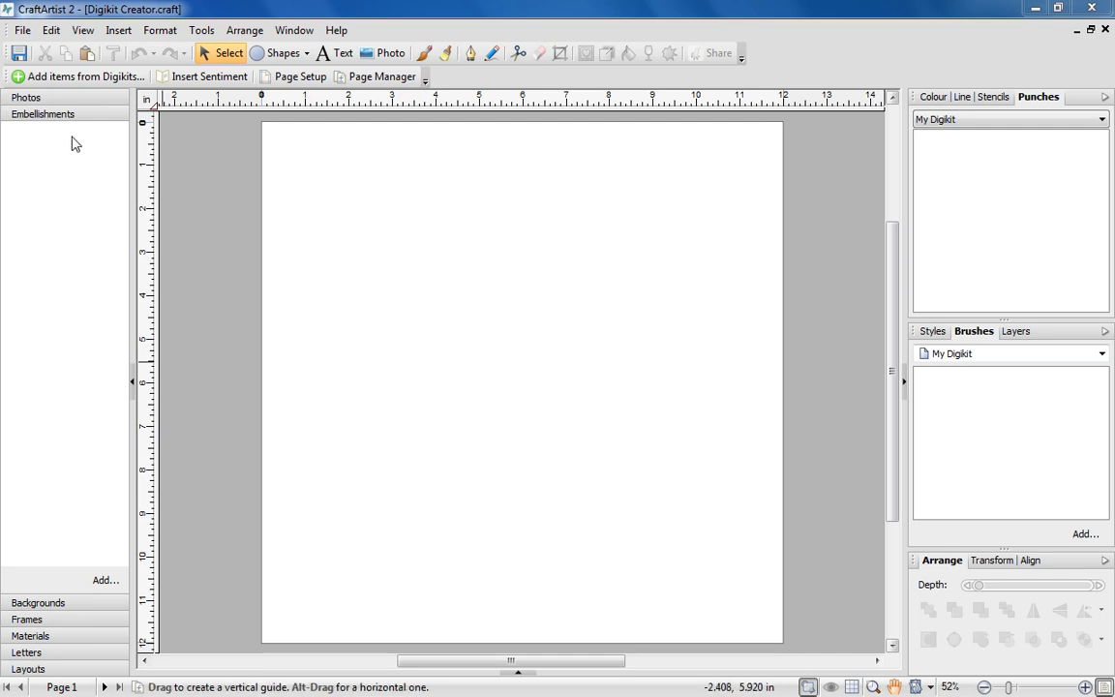
# Step: Add back5.png, back6.png and back7.png from Home > Backgrounds to the project's photos
pyautogui.click(67, 99)
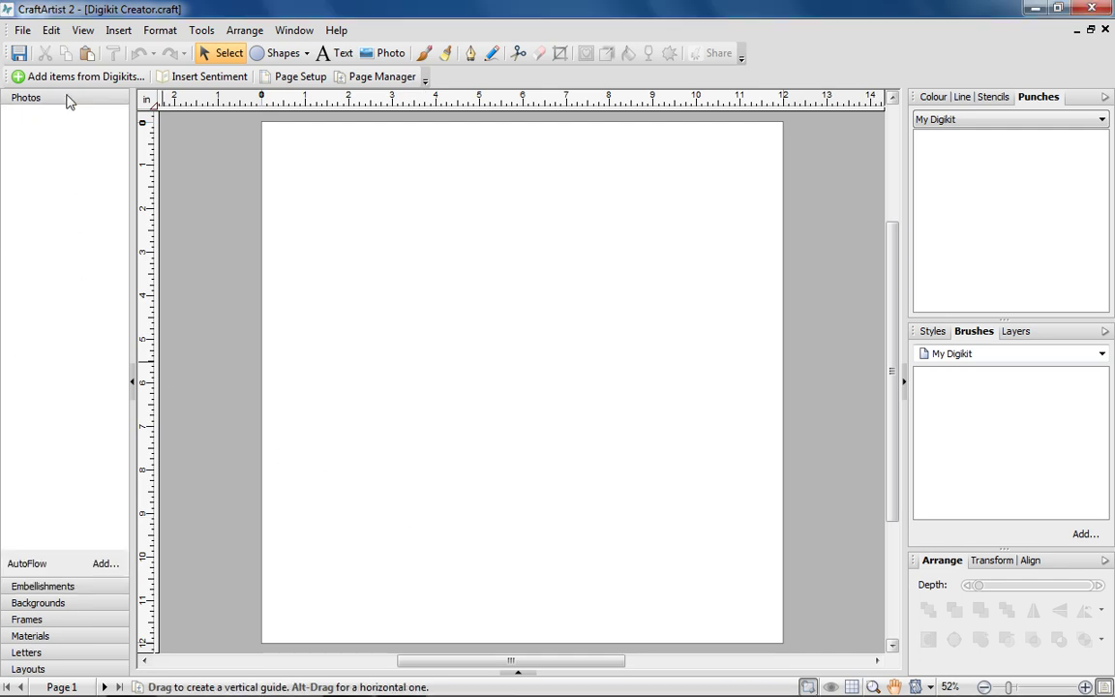
pyautogui.click(100, 565)
pyautogui.doubleClick(678, 451)
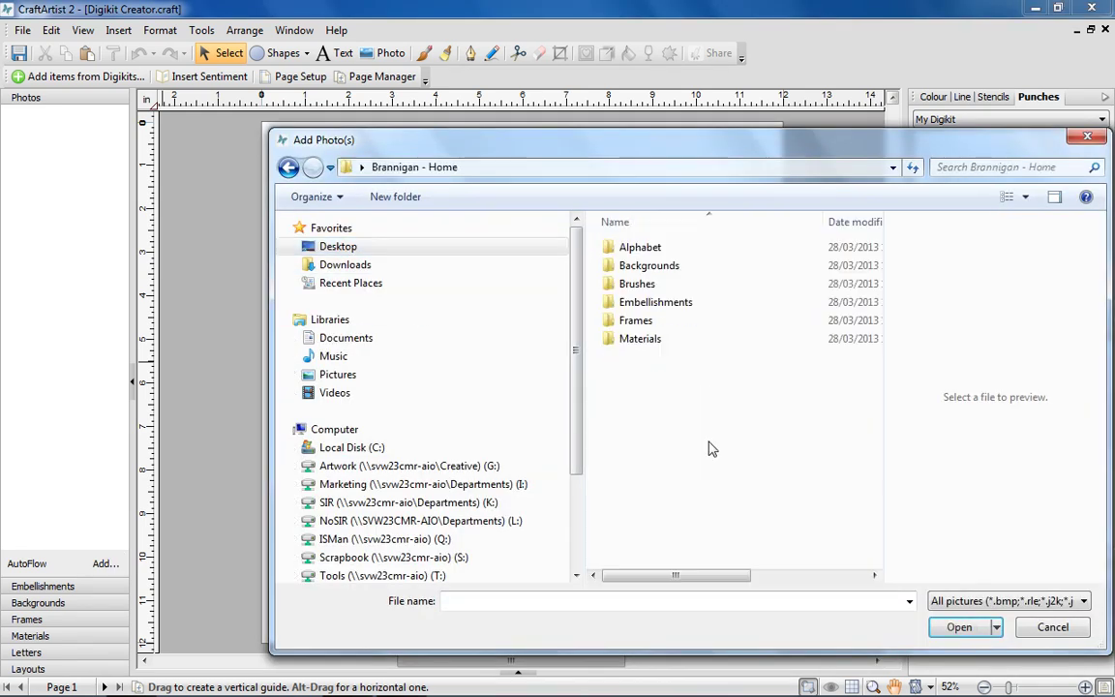
pyautogui.doubleClick(704, 267)
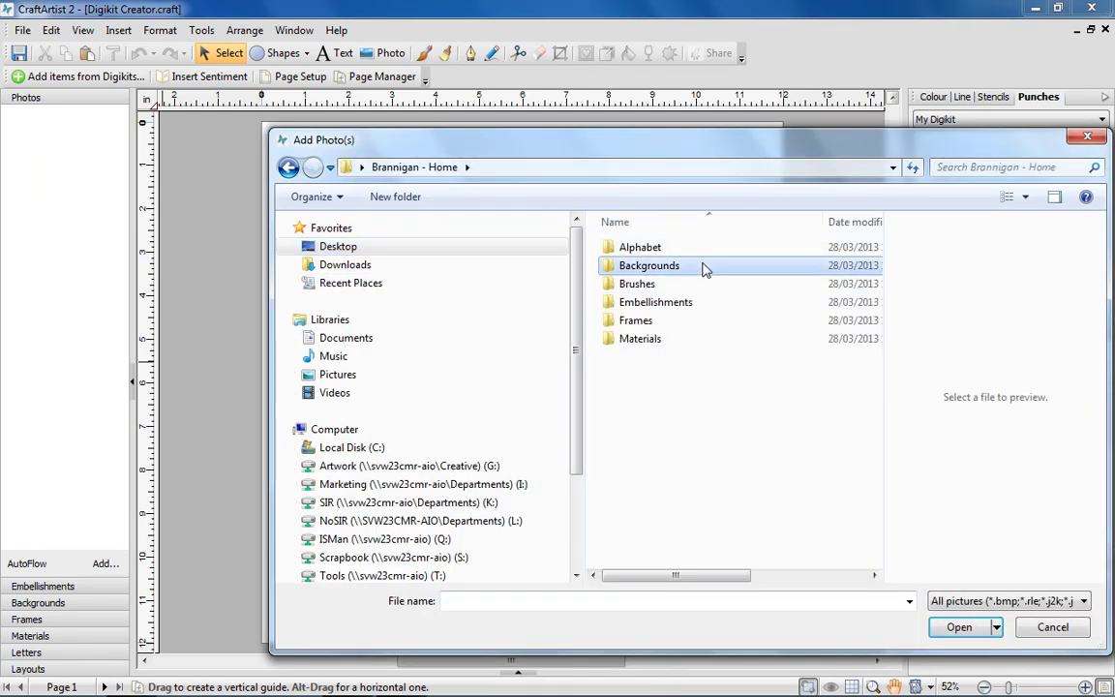
pyautogui.moveTo(828, 359); pyautogui.dragTo(593, 230)
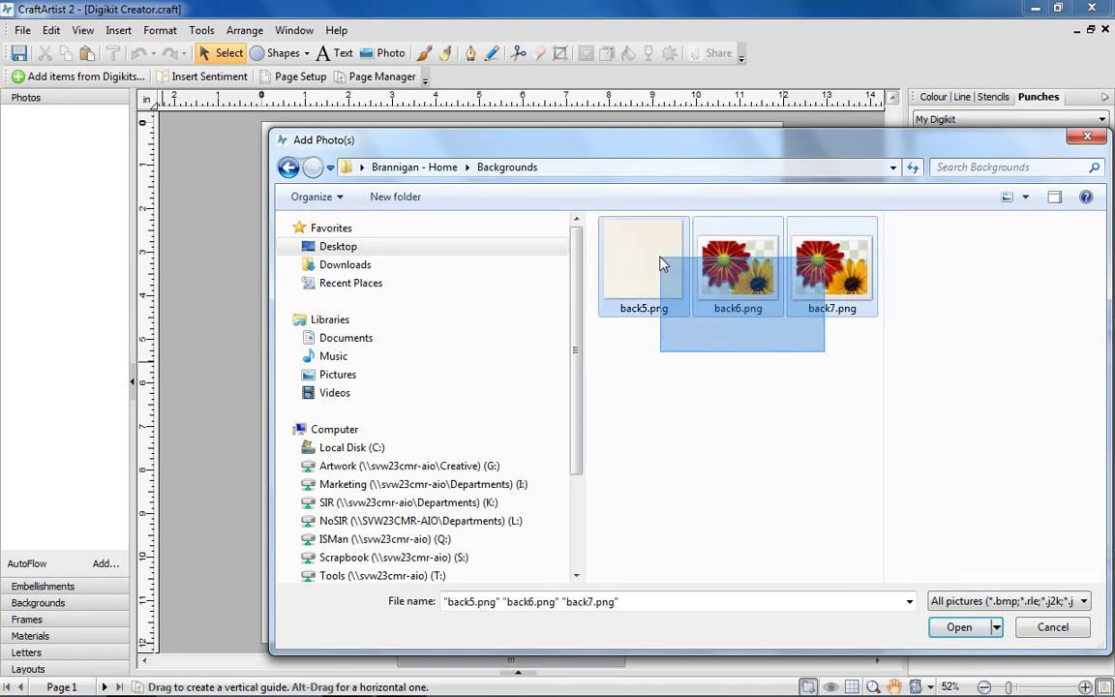
pyautogui.click(958, 628)
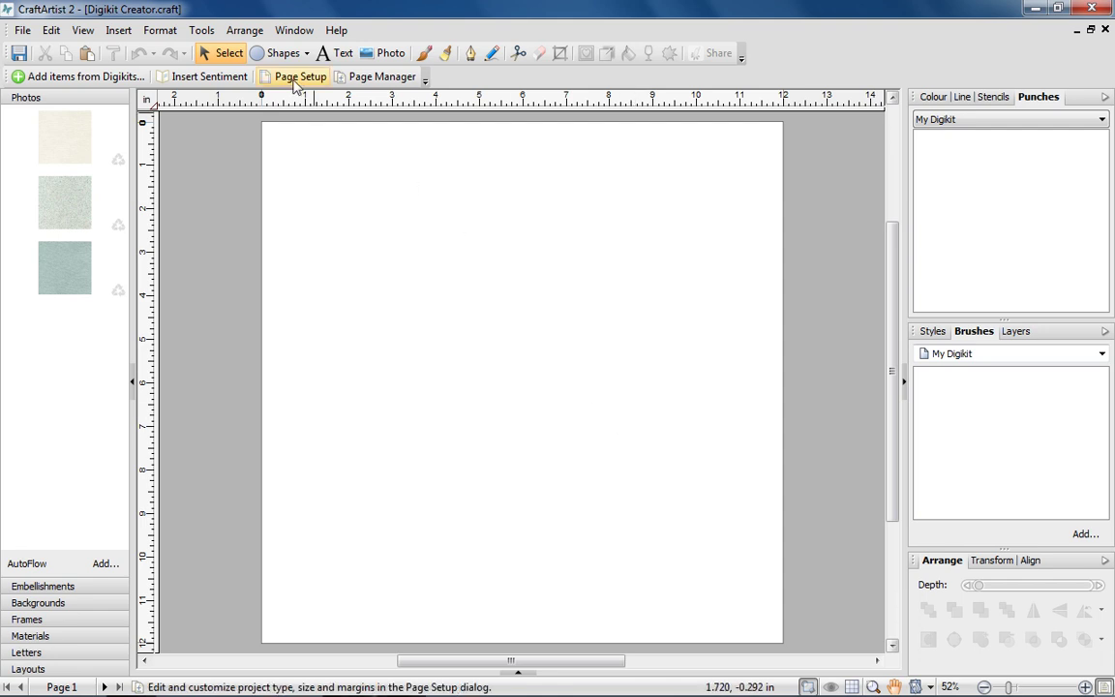
# Step: Launch Digikit Creator and import every image in the Embellishments folder as embellishments
pyautogui.click(212, 31)
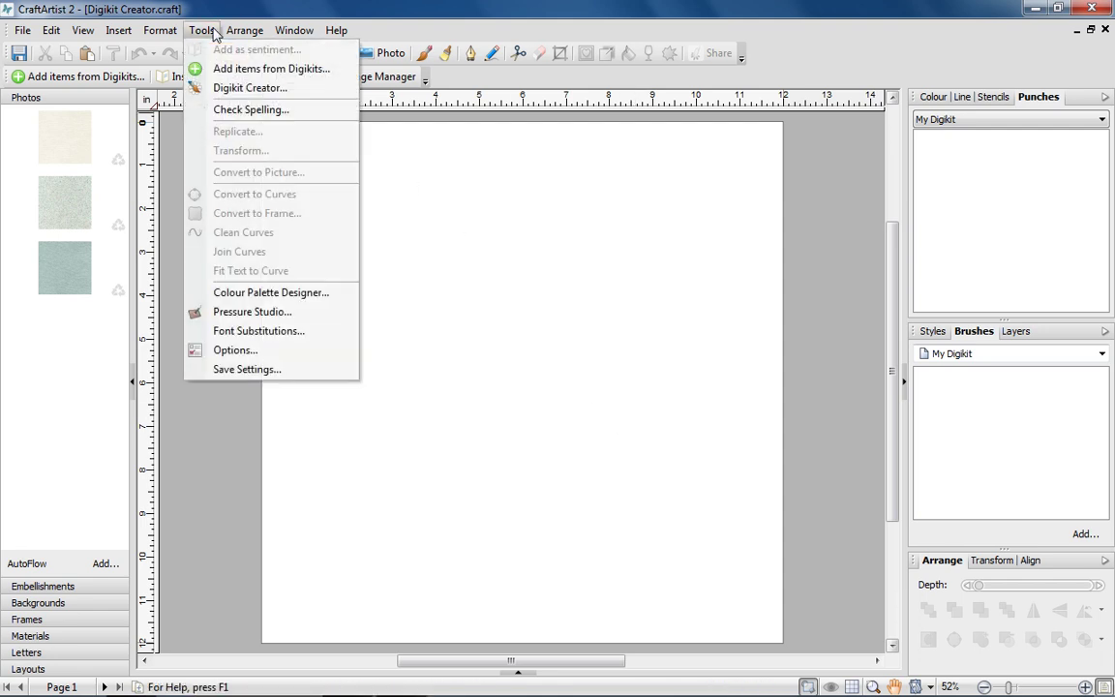
pyautogui.click(220, 89)
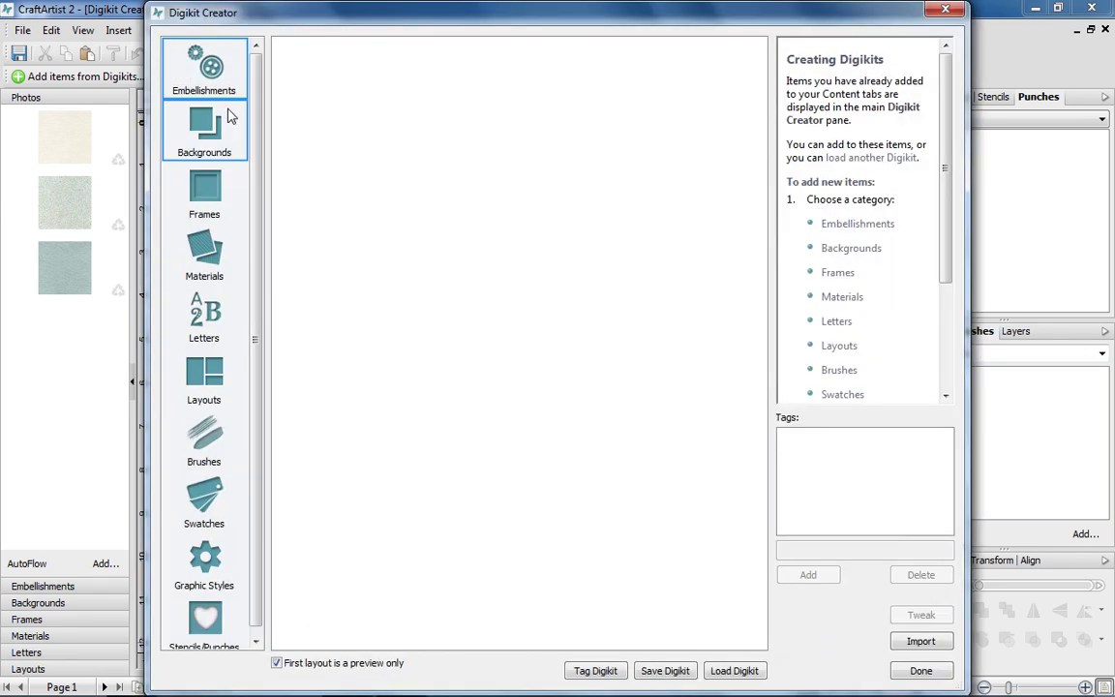
pyautogui.click(224, 90)
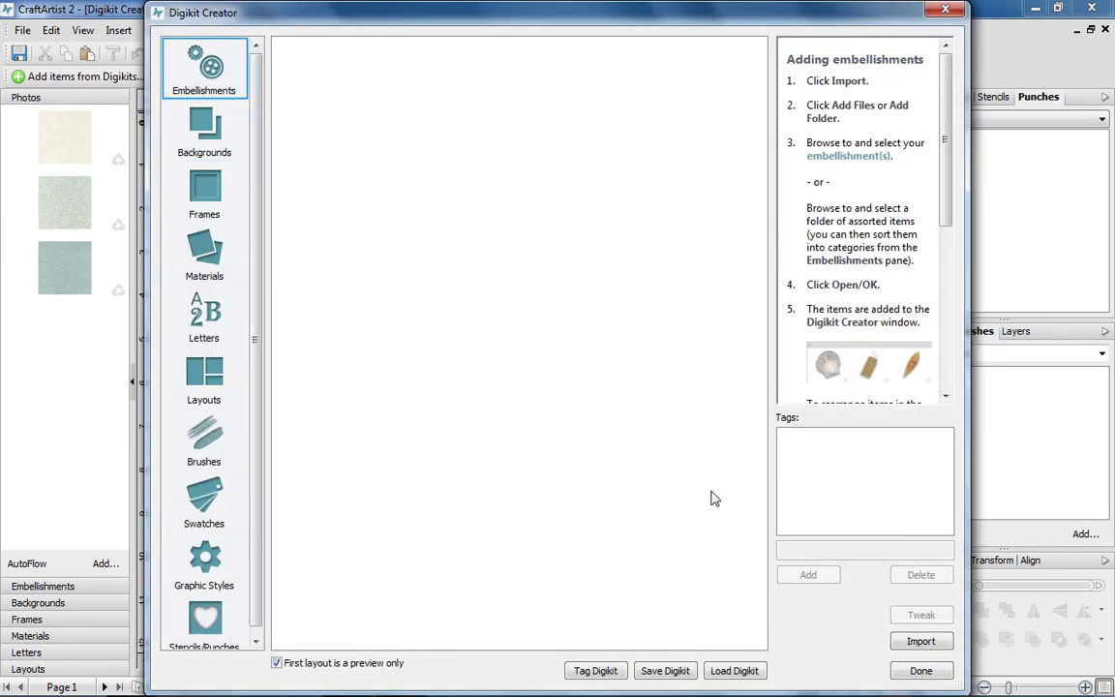
pyautogui.click(908, 644)
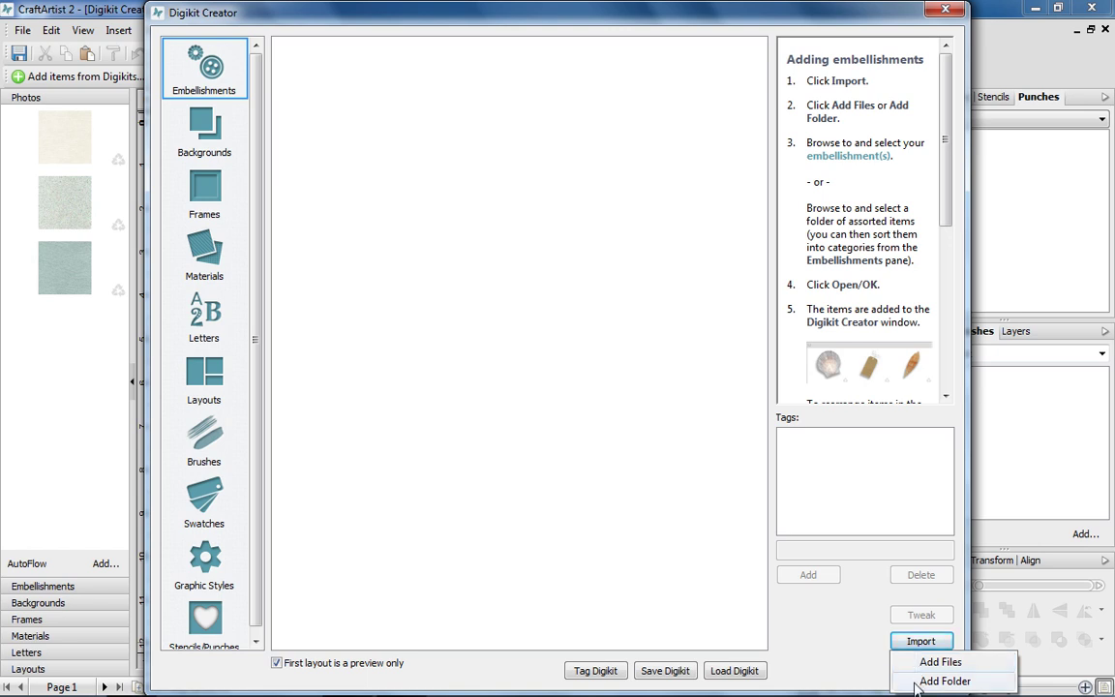
pyautogui.click(926, 661)
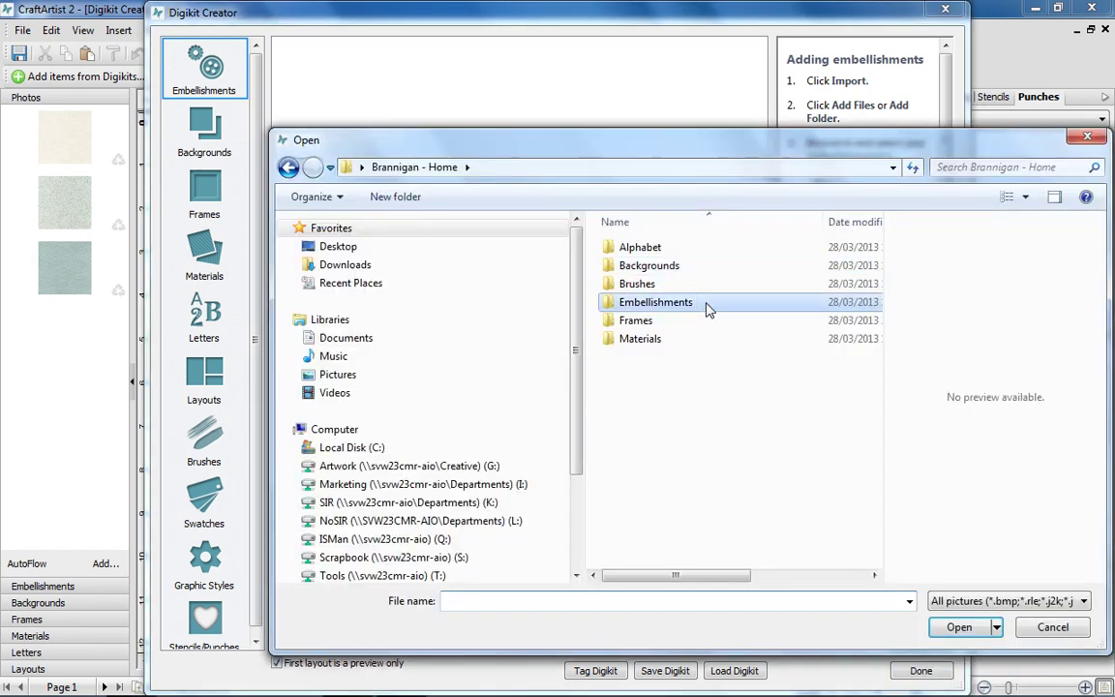
pyautogui.doubleClick(710, 309)
pyautogui.click(779, 350)
pyautogui.hotkey('ctrl', 'a')
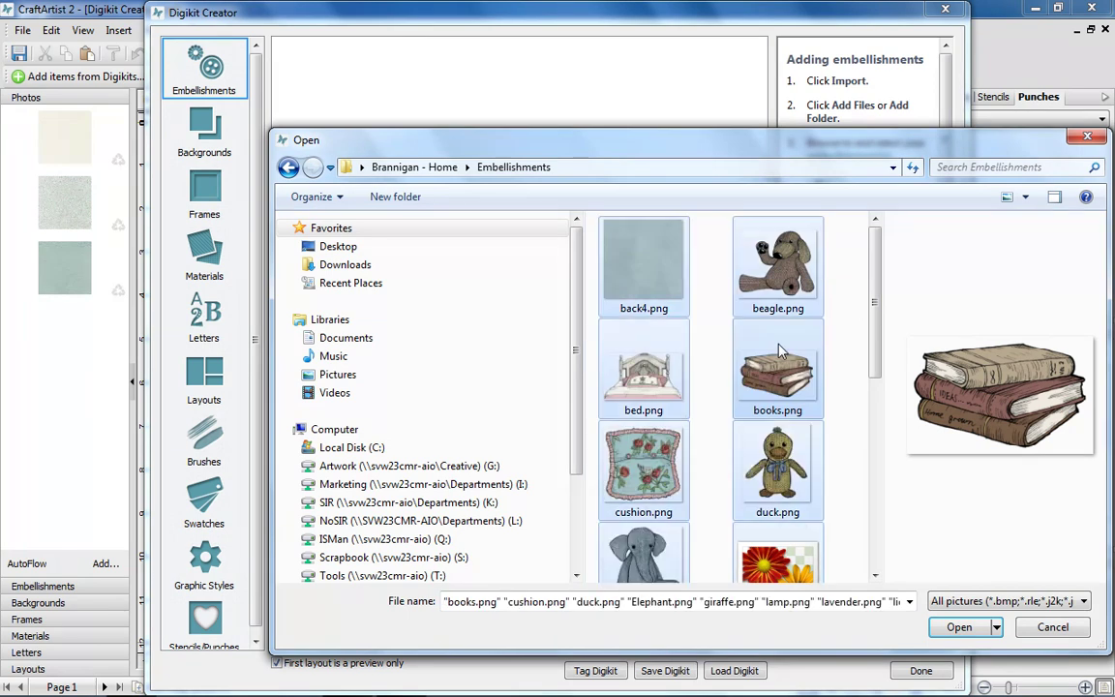
pyautogui.click(941, 627)
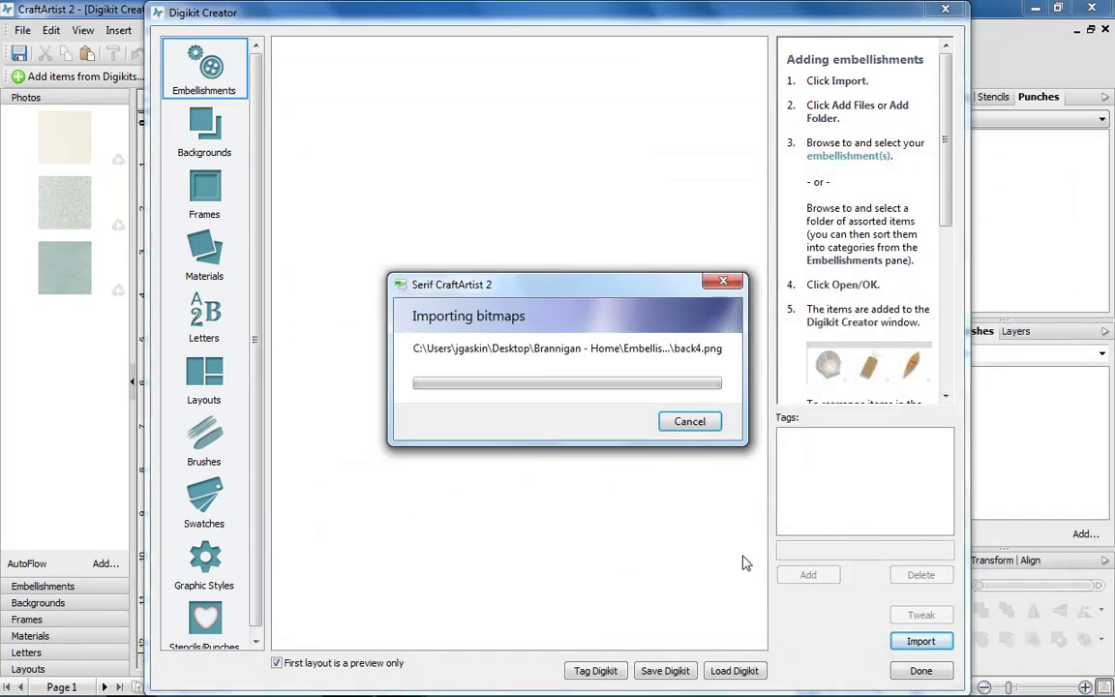
# Step: Import the Backgrounds folder into the kit's Backgrounds category
pyautogui.click(202, 142)
pyautogui.click(918, 642)
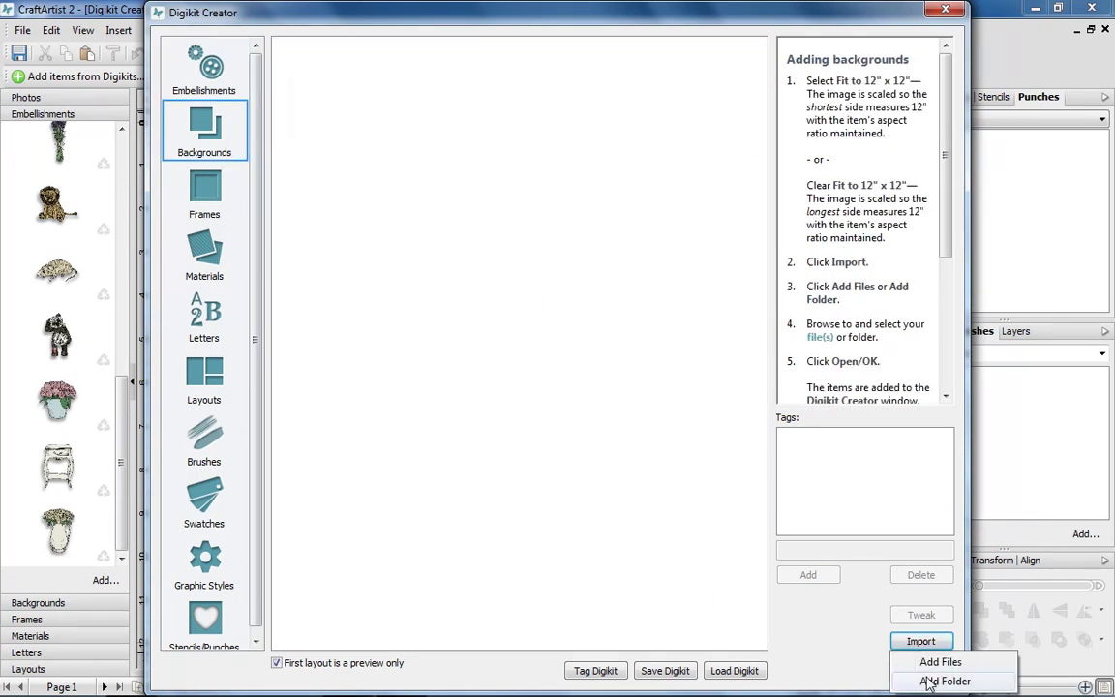
pyautogui.click(925, 679)
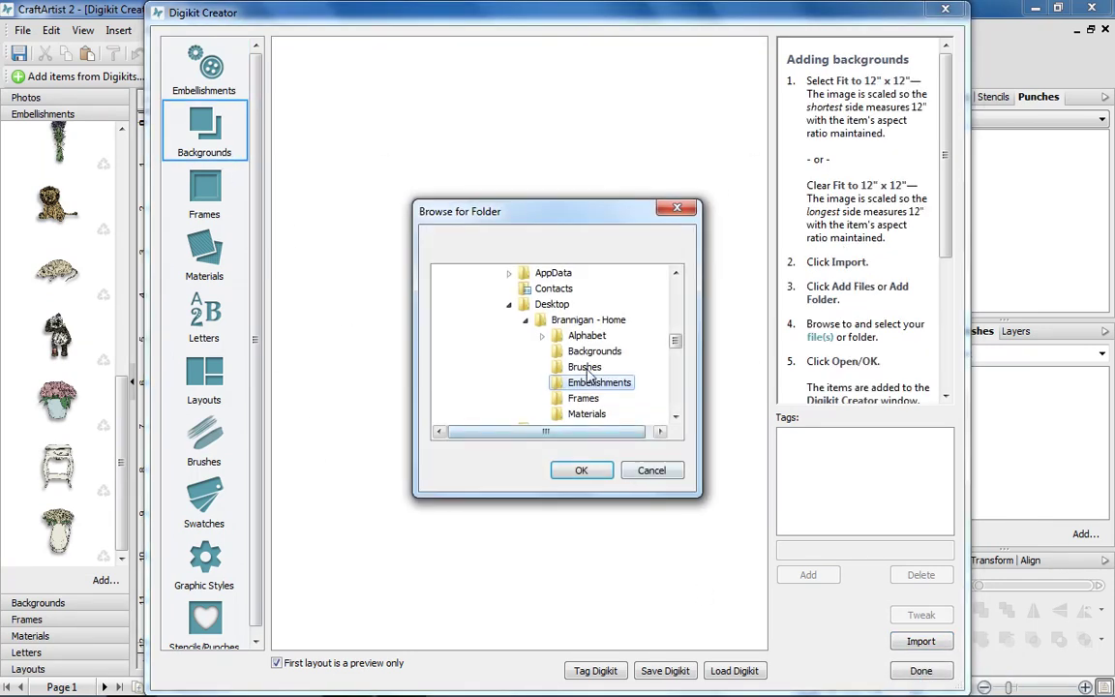
pyautogui.click(592, 351)
pyautogui.click(586, 471)
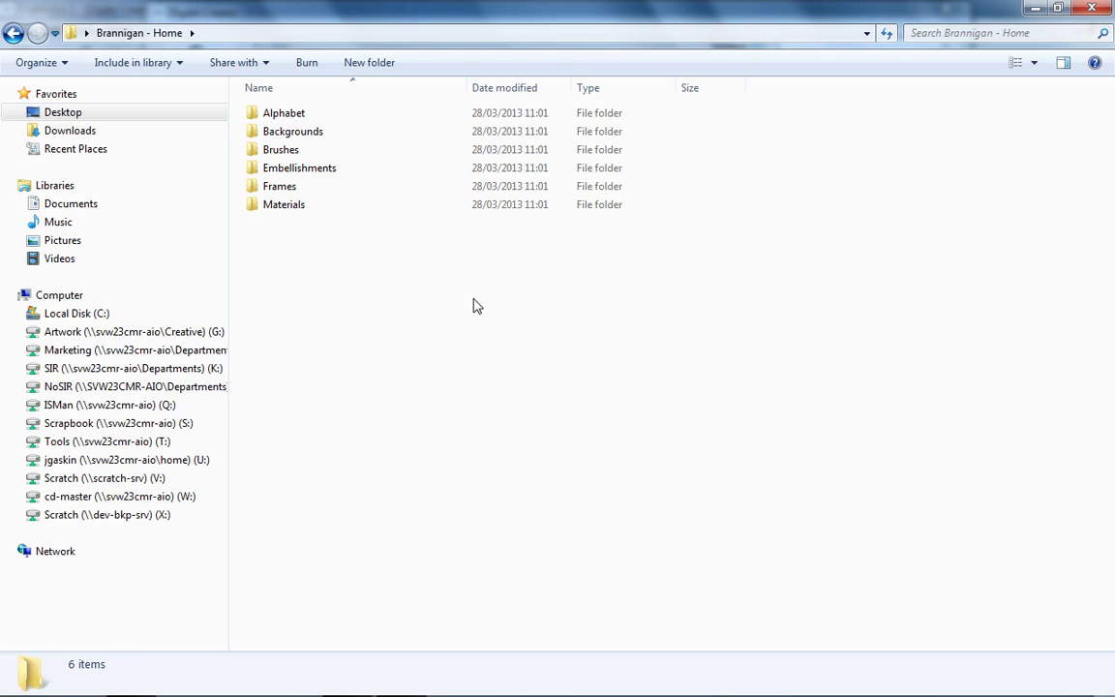
# Step: Inspect the Alphabet, Backgrounds and Brushes folders in Explorer, then return to Digikit Creator
pyautogui.doubleClick(333, 114)
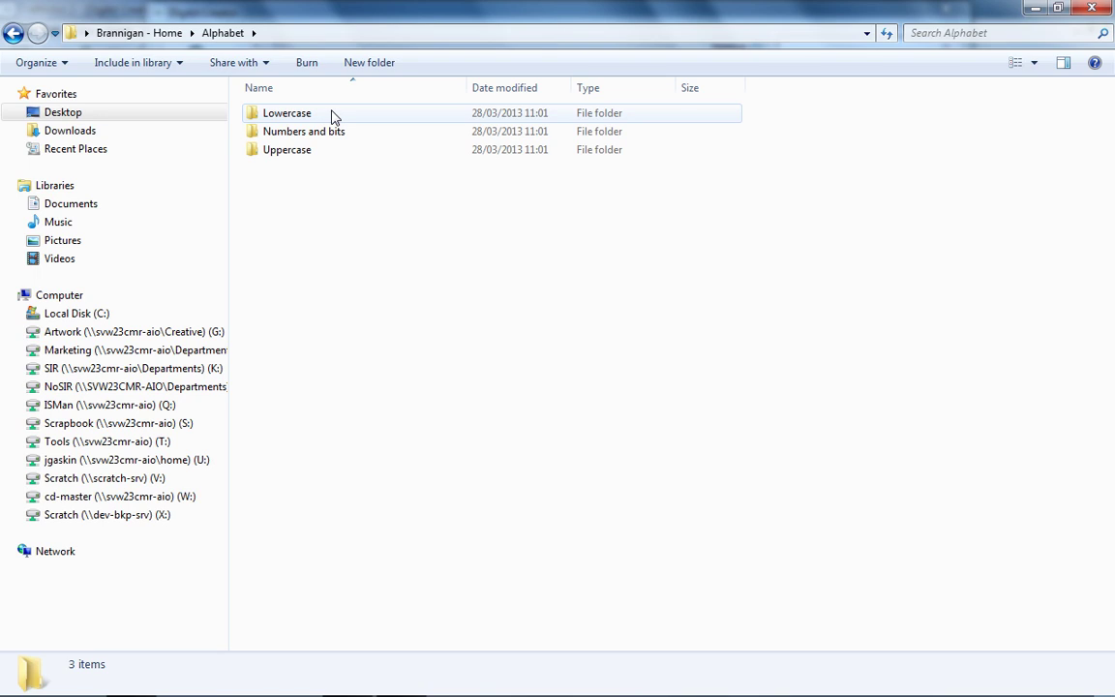
pyautogui.click(138, 33)
pyautogui.click(276, 135)
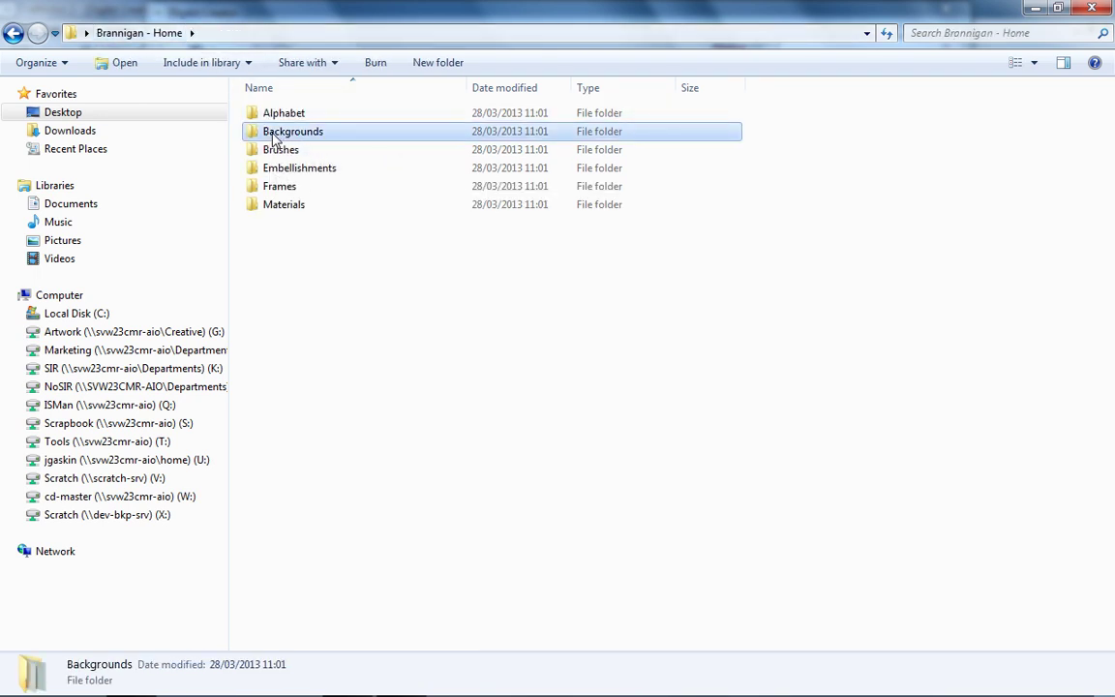
pyautogui.doubleClick(275, 135)
pyautogui.click(177, 37)
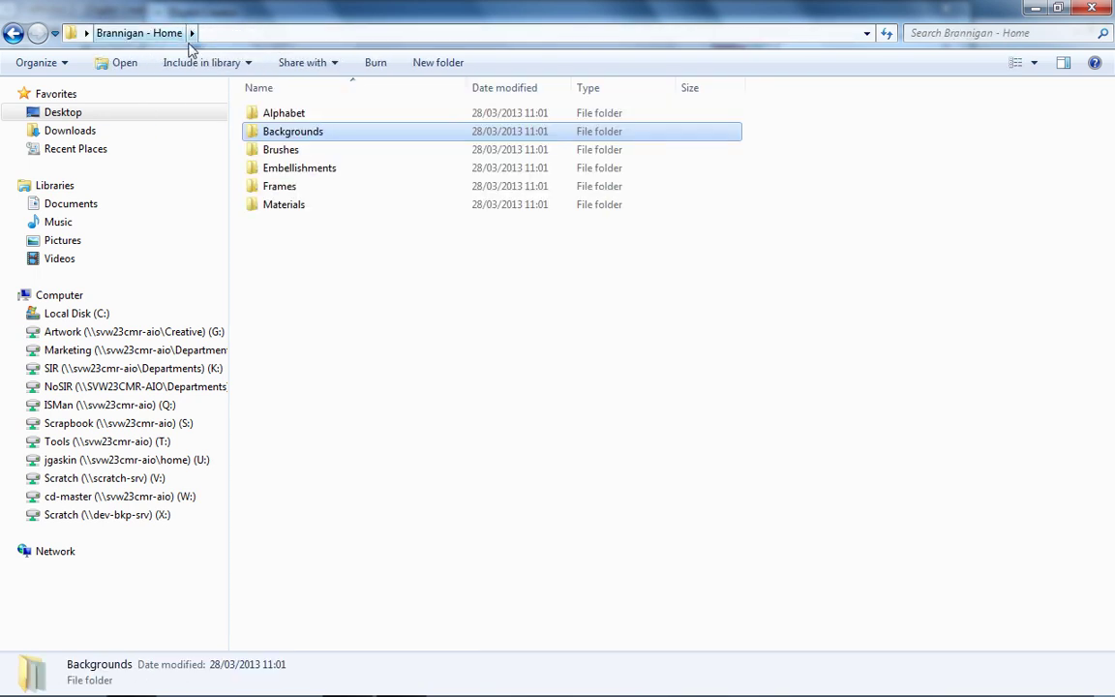
pyautogui.doubleClick(280, 152)
pyautogui.press('BackSpace')
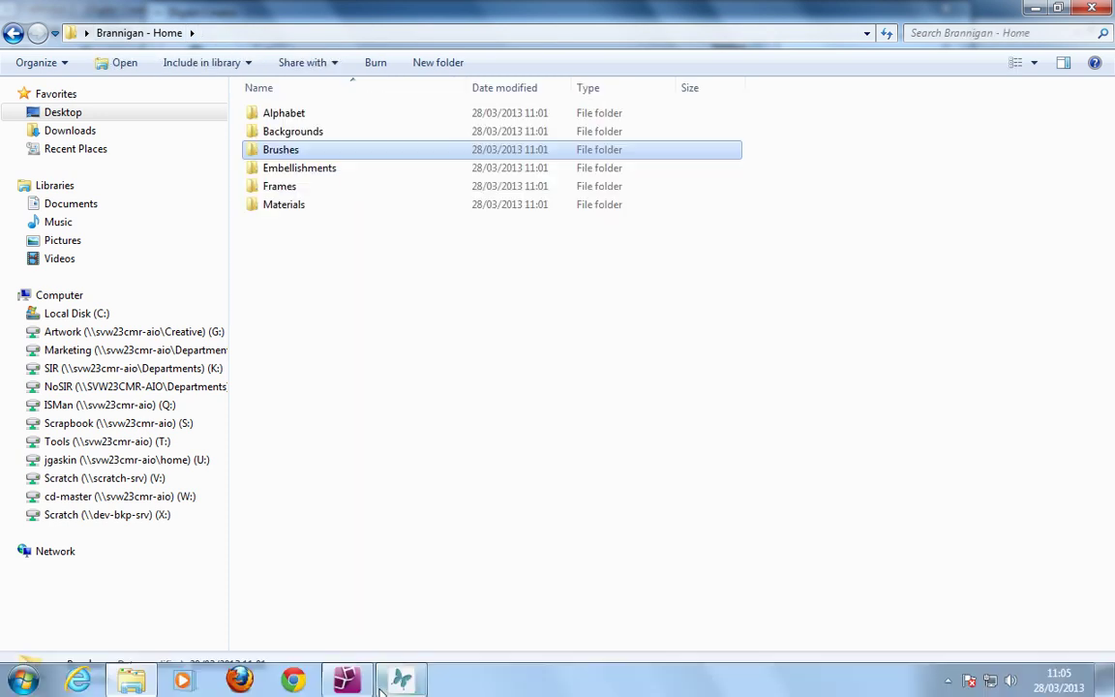
pyautogui.click(380, 683)
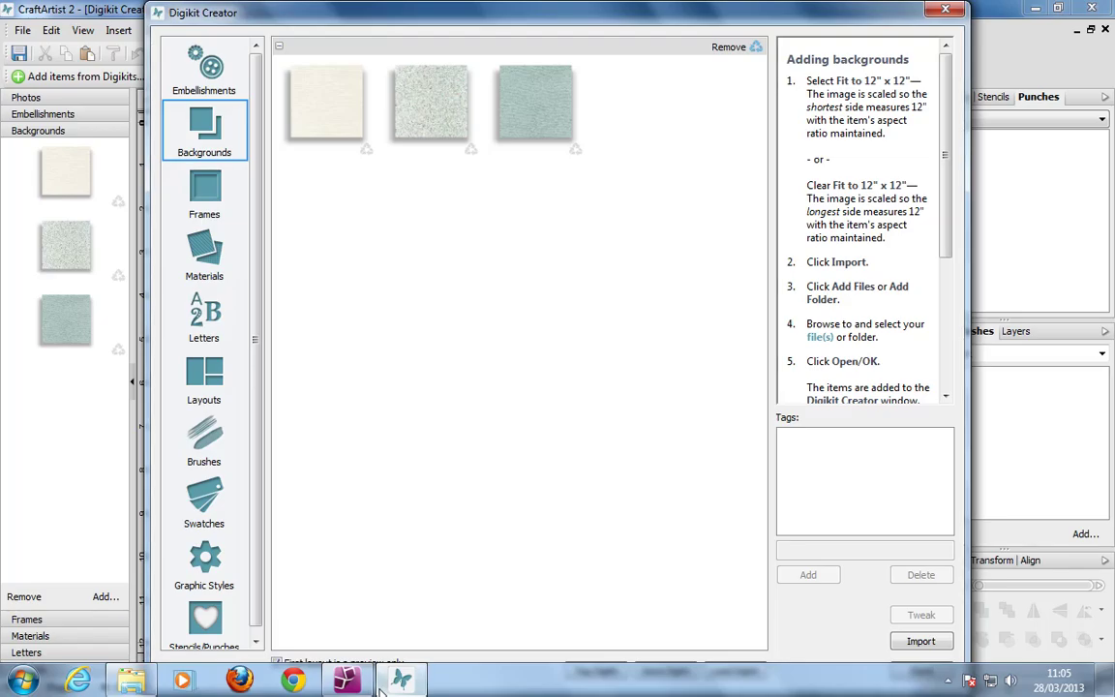
# Step: Move the blue texture into Backgrounds and answer the fit-to-12x12 prompt
pyautogui.click(237, 266)
pyautogui.click(205, 70)
pyautogui.moveTo(296, 92); pyautogui.dragTo(203, 146)
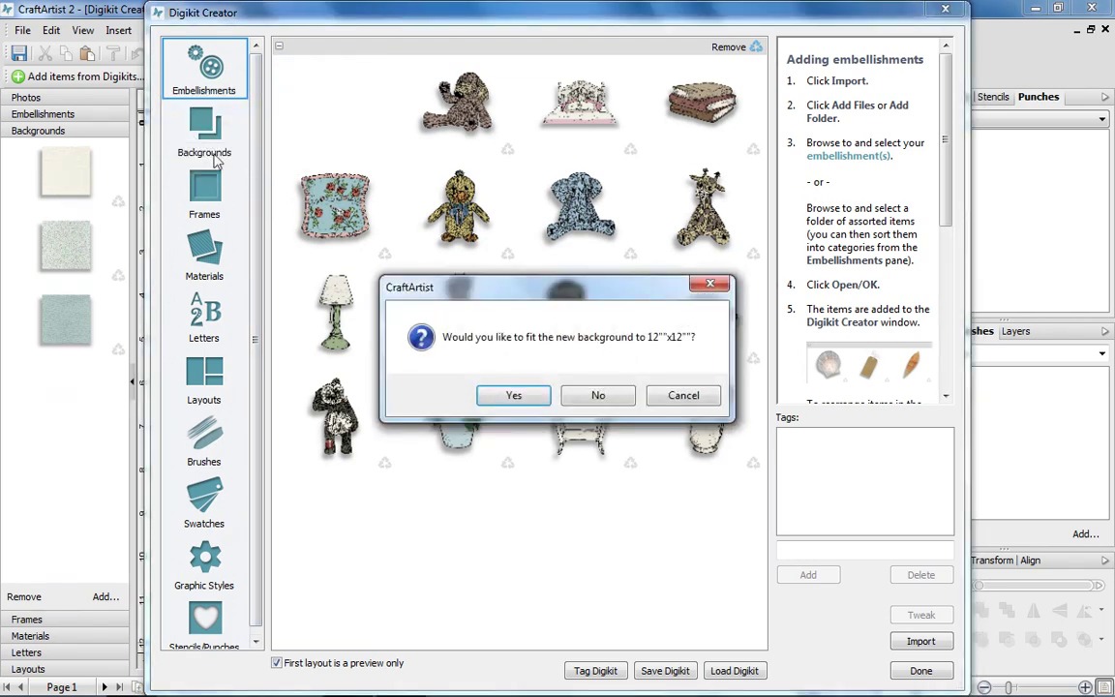
pyautogui.click(513, 395)
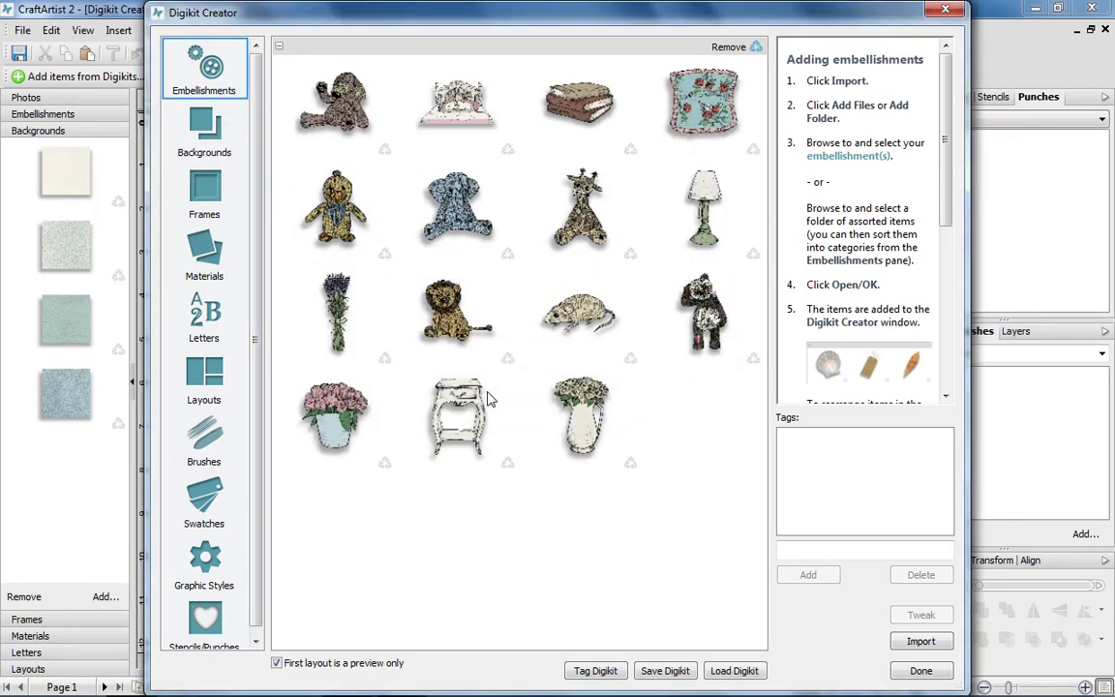
# Step: Place the duck, elephant and giraffe first in the embellishments row, then close Digikit Creator
pyautogui.moveTo(339, 175); pyautogui.dragTo(307, 86)
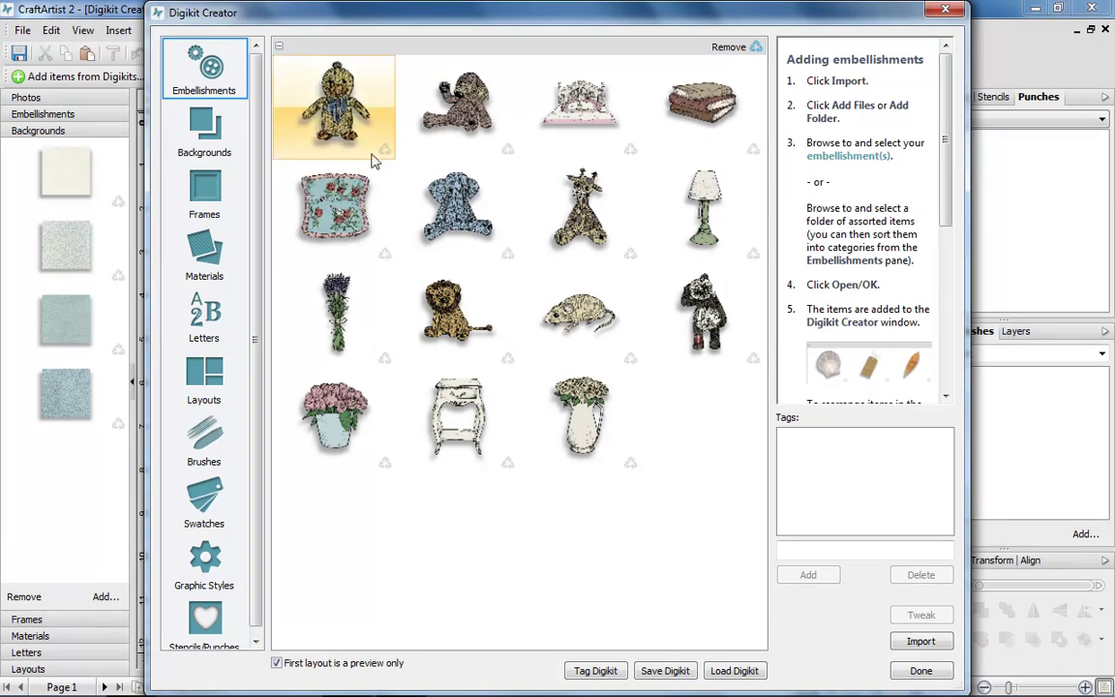
pyautogui.moveTo(384, 180); pyautogui.dragTo(576, 106)
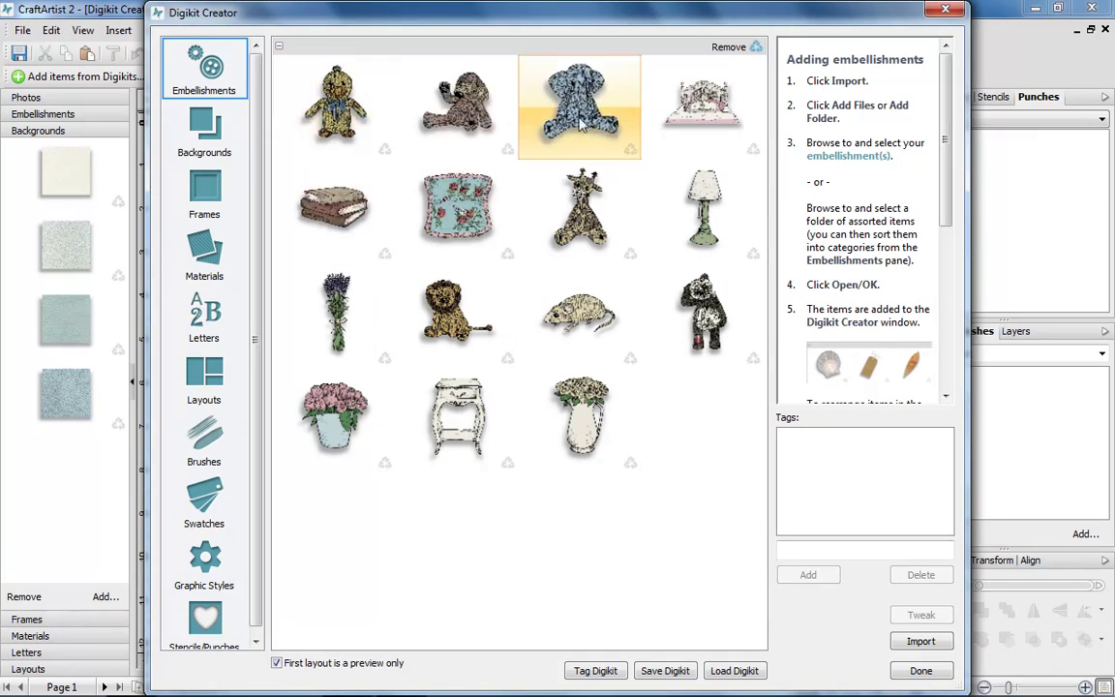
pyautogui.moveTo(585, 206); pyautogui.dragTo(721, 135)
pyautogui.click(721, 135)
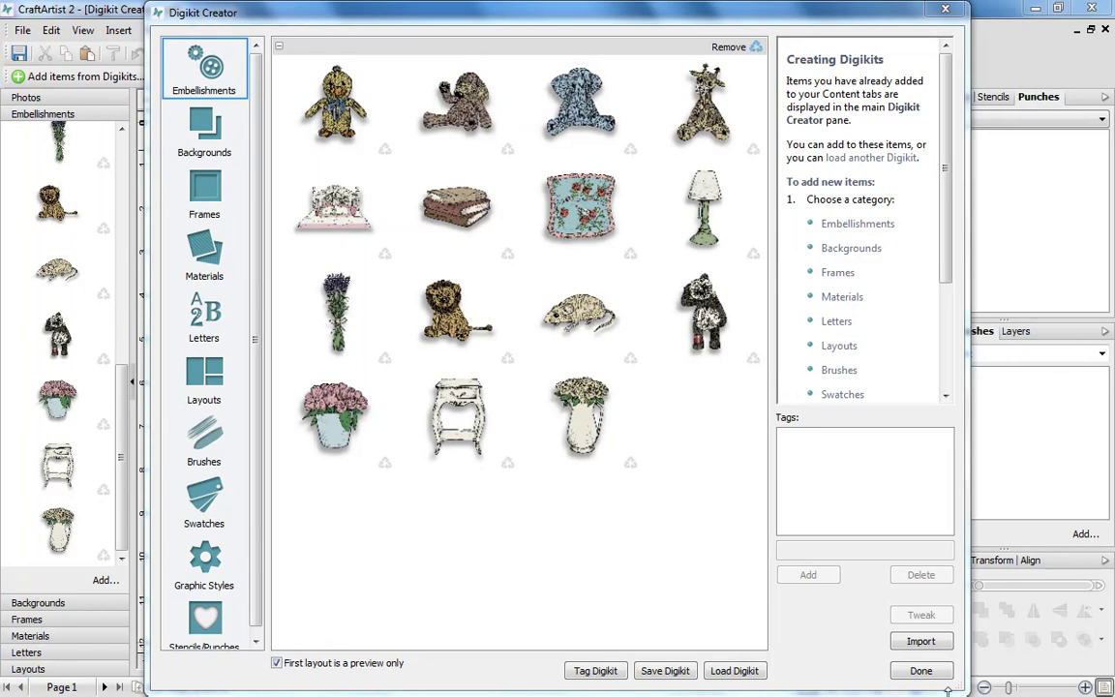
pyautogui.click(923, 670)
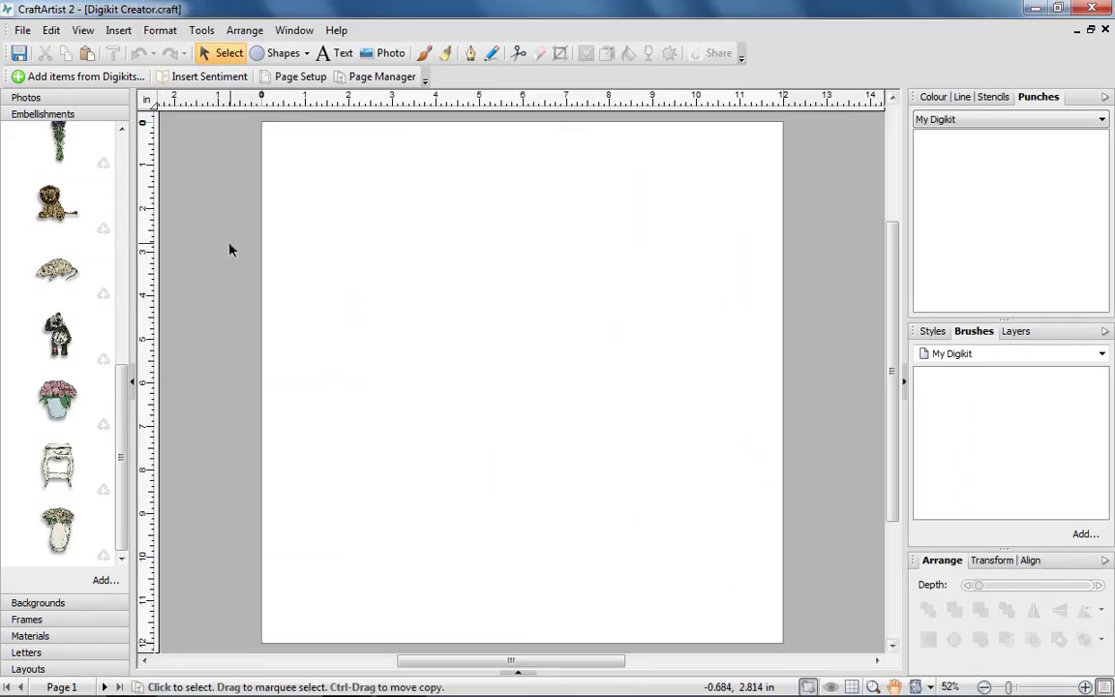
pyautogui.scroll(10, 121, 392)
pyautogui.moveTo(58, 153); pyautogui.dragTo(379, 288)
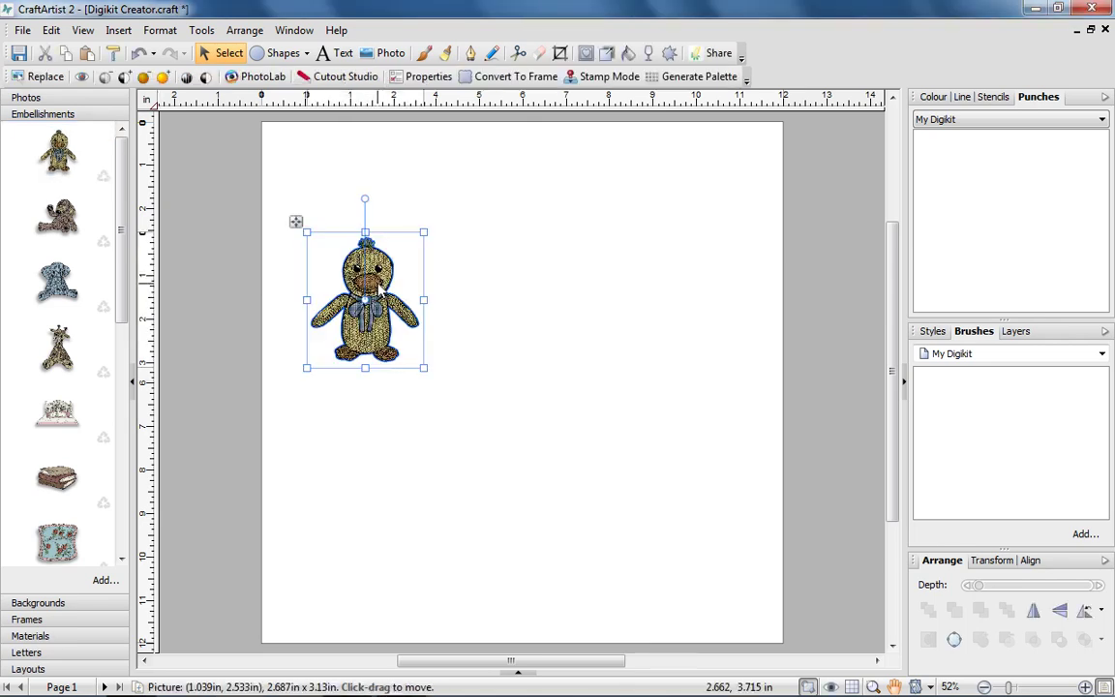
pyautogui.moveTo(423, 368); pyautogui.dragTo(540, 466)
pyautogui.moveTo(424, 388); pyautogui.dragTo(87, 507)
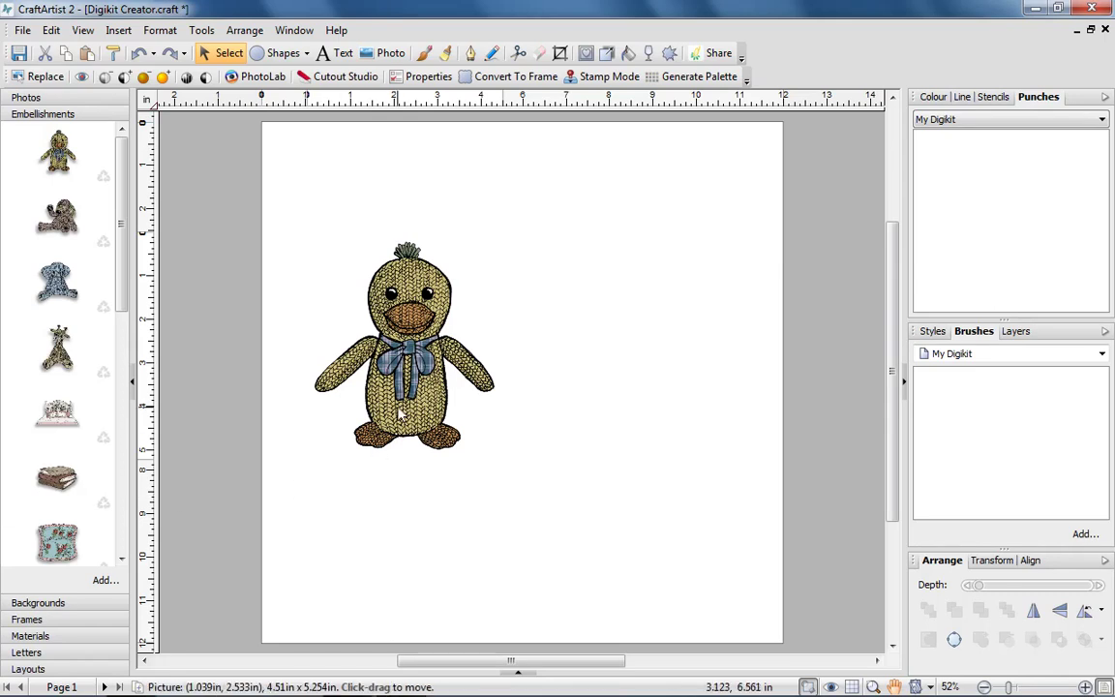
pyautogui.press('Delete')
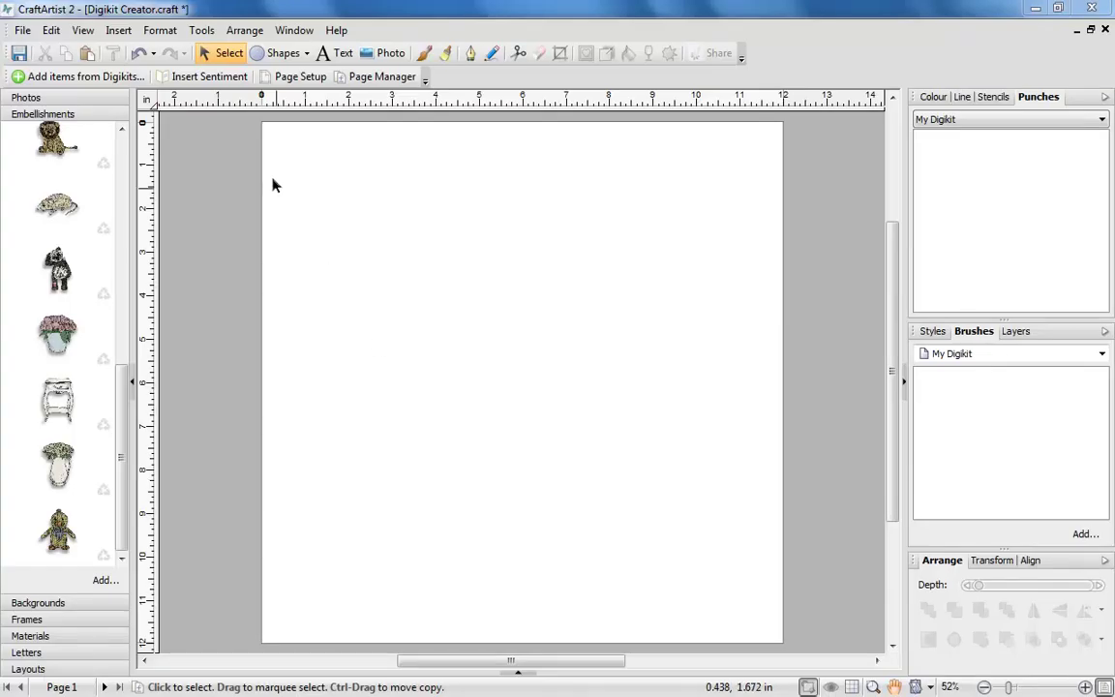
# Step: Reopen Digikit Creator and import the Materials folder into the Materials category
pyautogui.click(201, 30)
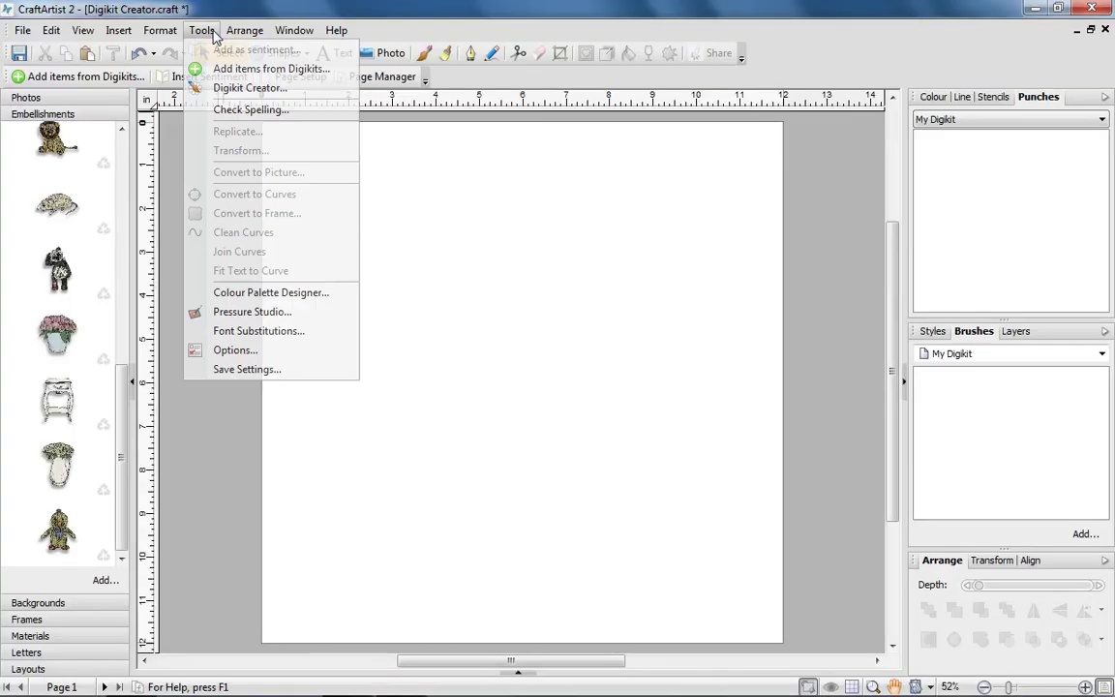
pyautogui.click(222, 92)
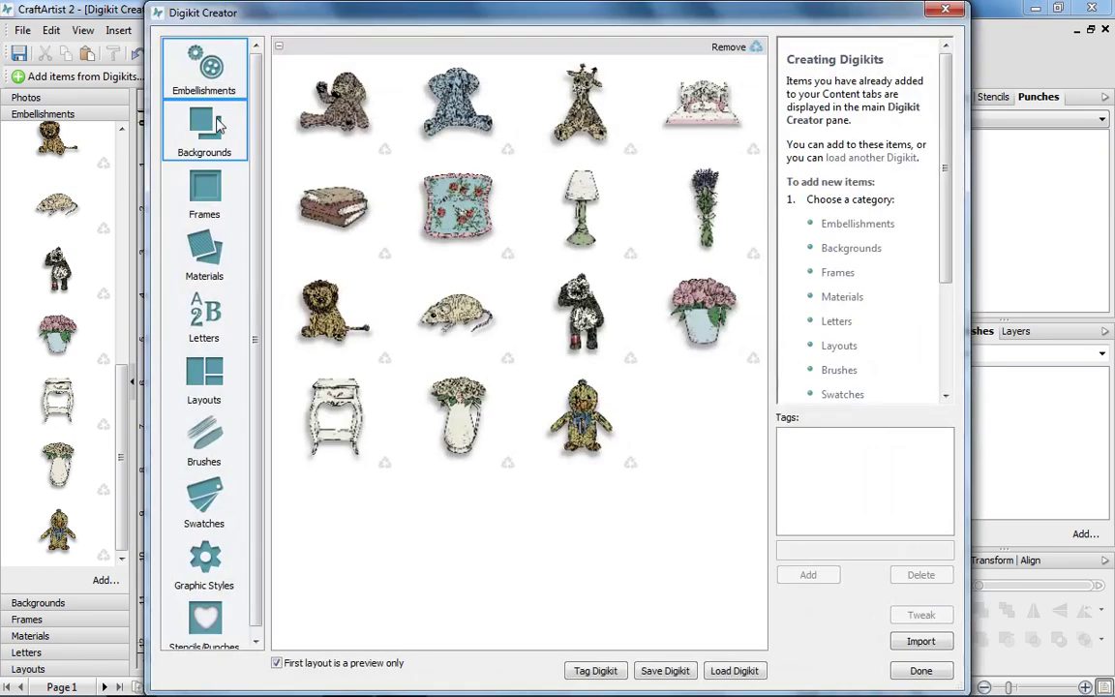
pyautogui.click(217, 123)
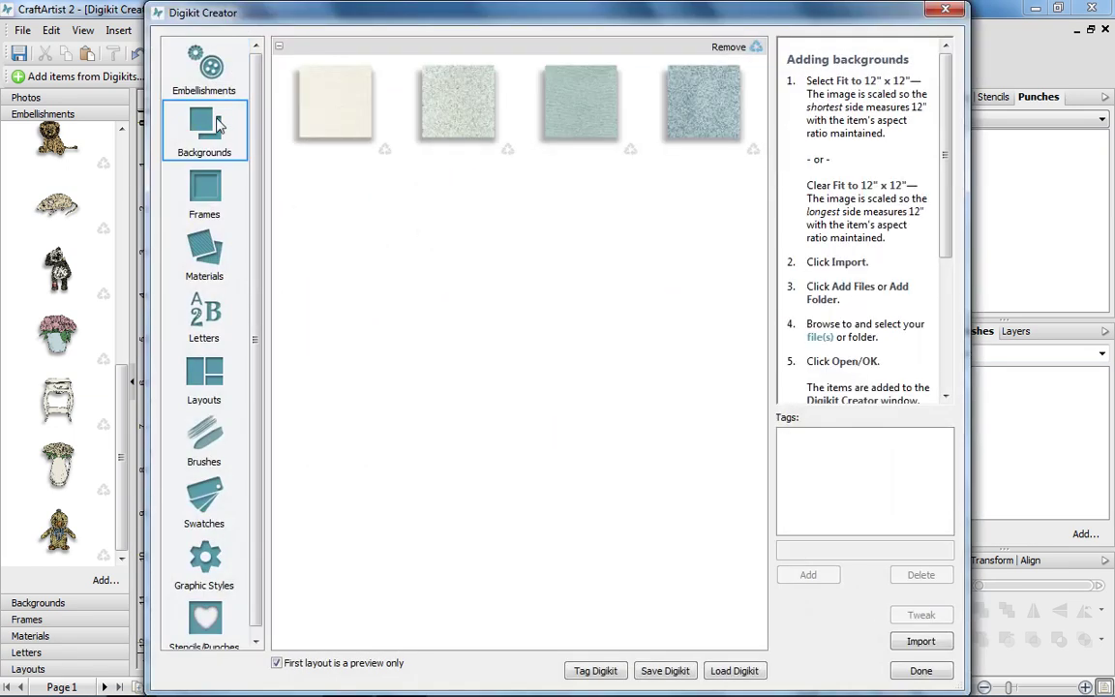
pyautogui.click(218, 258)
pyautogui.click(905, 643)
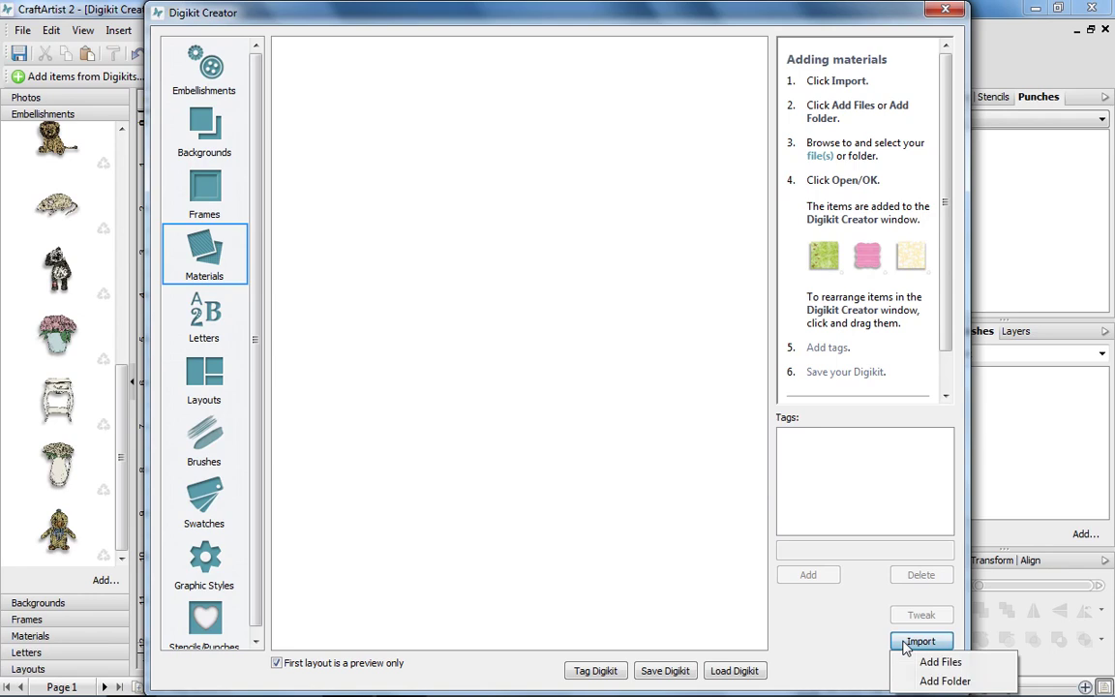
pyautogui.click(932, 681)
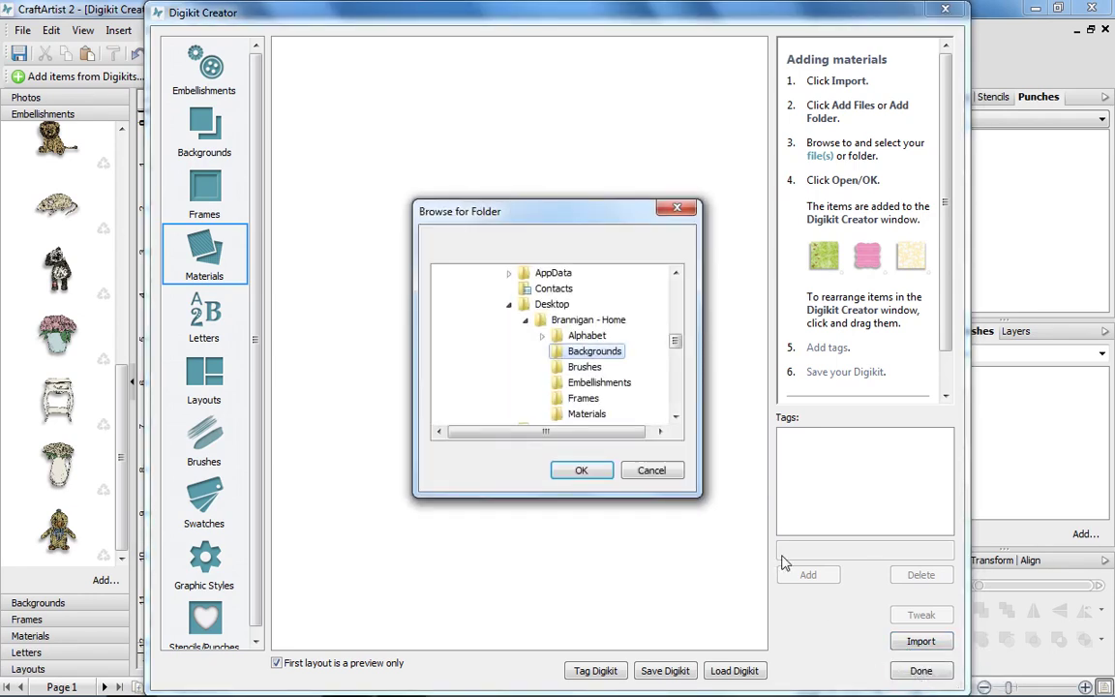
pyautogui.click(586, 413)
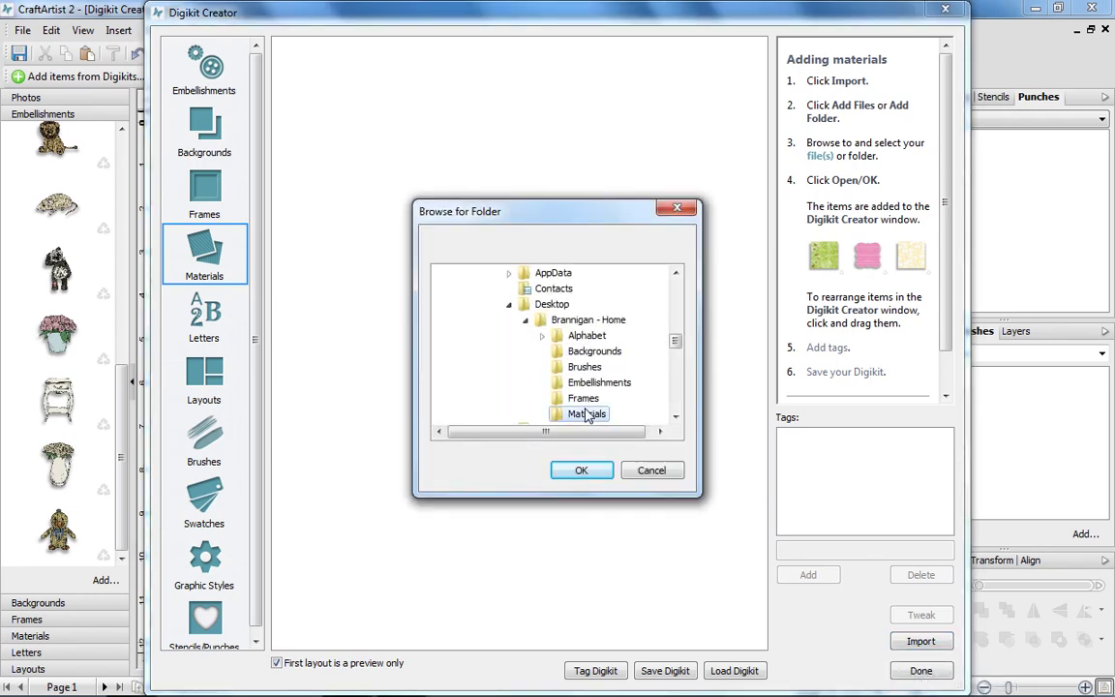
pyautogui.click(583, 471)
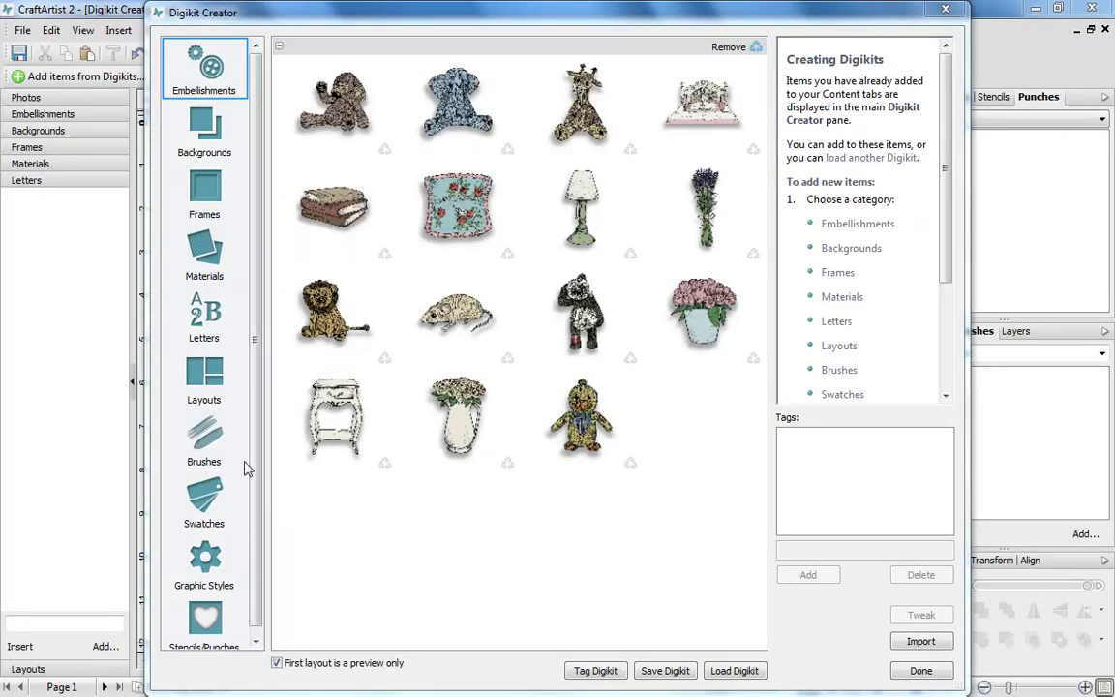
# Step: Import the alphabet folder into the kit's Letters category
pyautogui.click(210, 339)
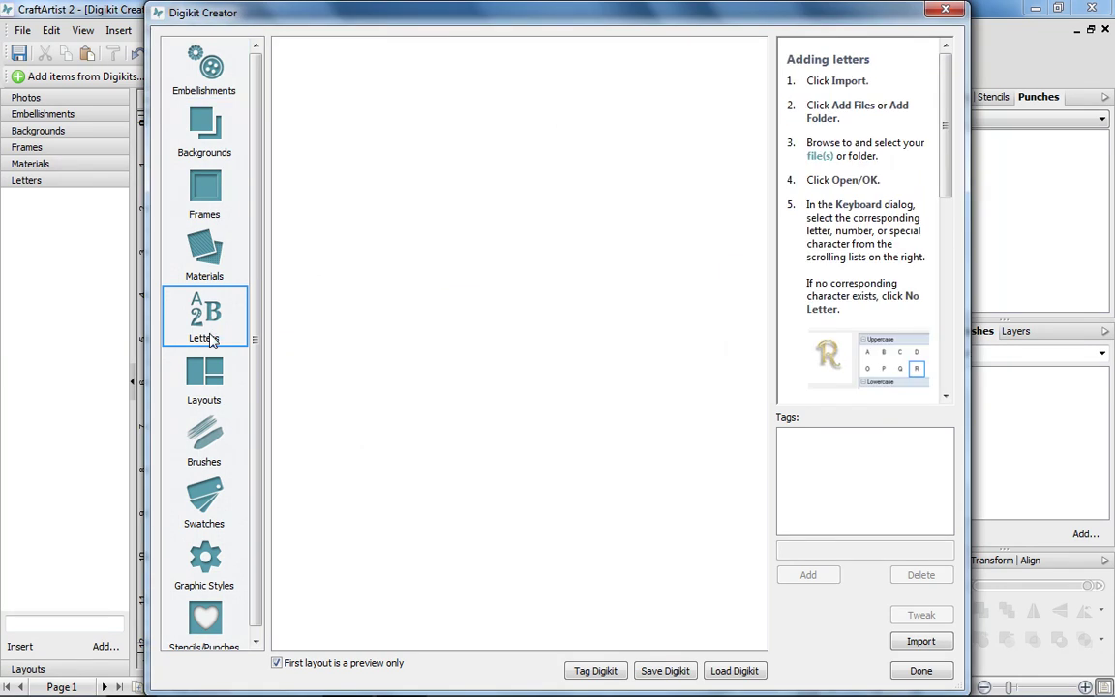
pyautogui.click(922, 643)
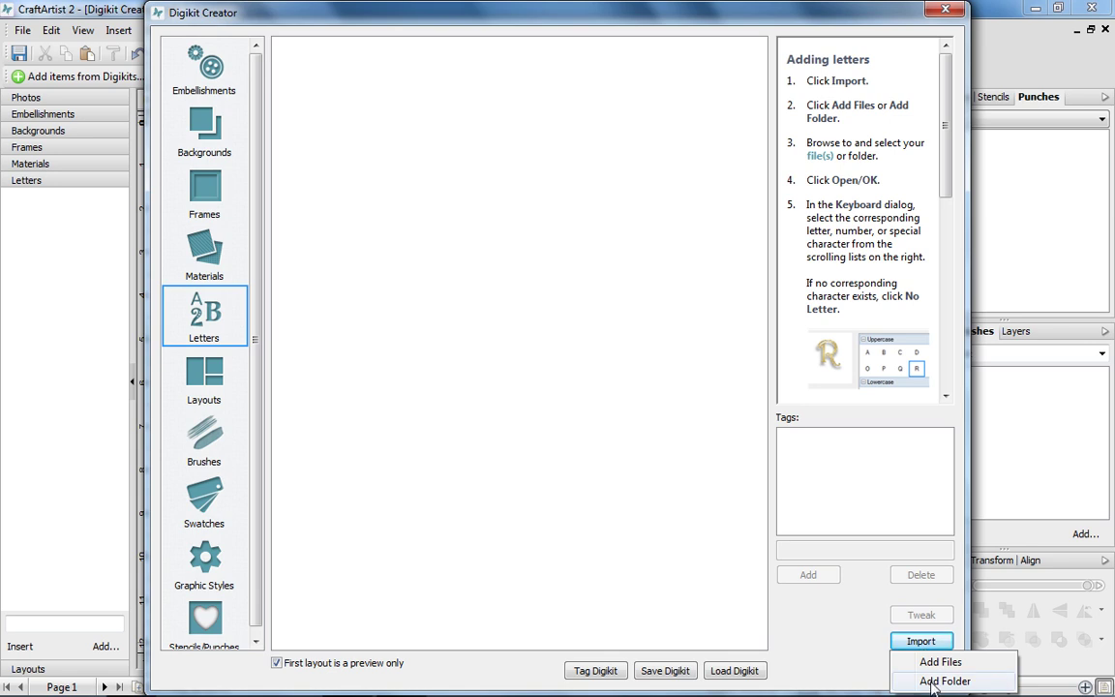
pyautogui.click(931, 683)
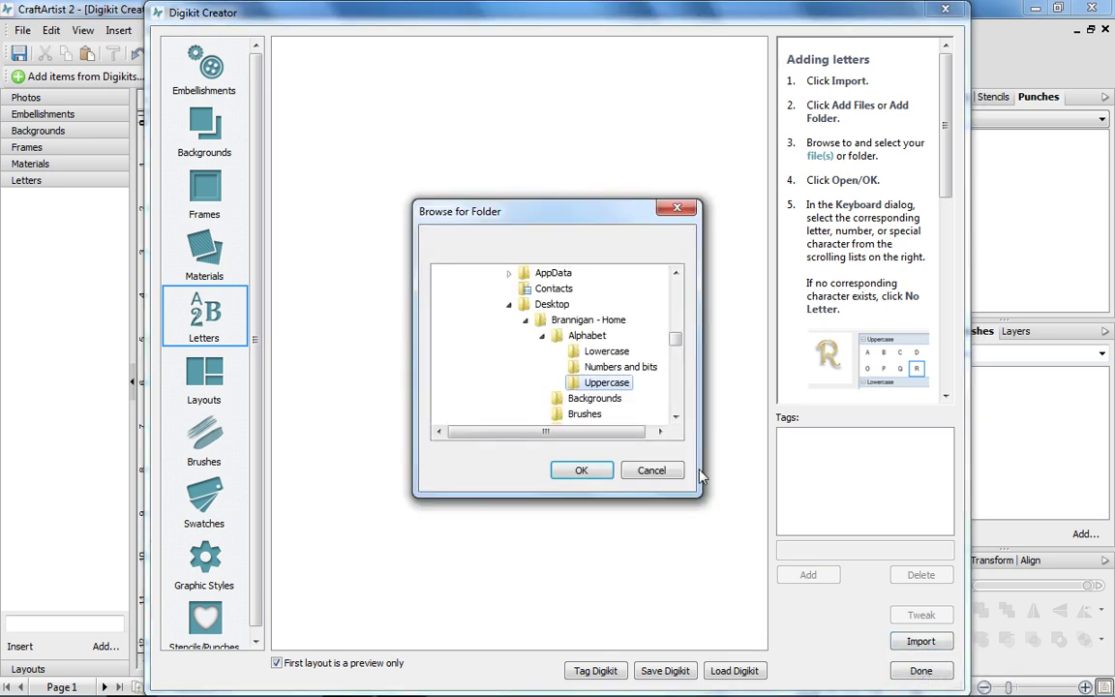
pyautogui.click(597, 472)
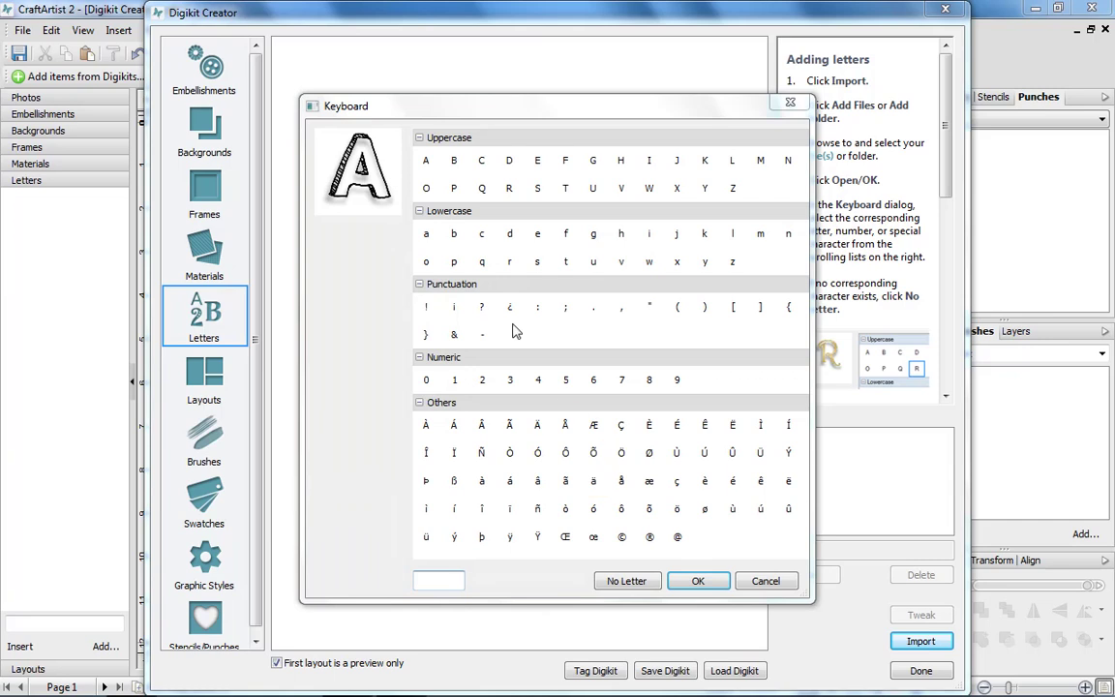
# Step: Assign characters (A, B, C, D, E, H, K, N, R, U, V, W, X) to imported letters and review the grid
pyautogui.click(427, 164)
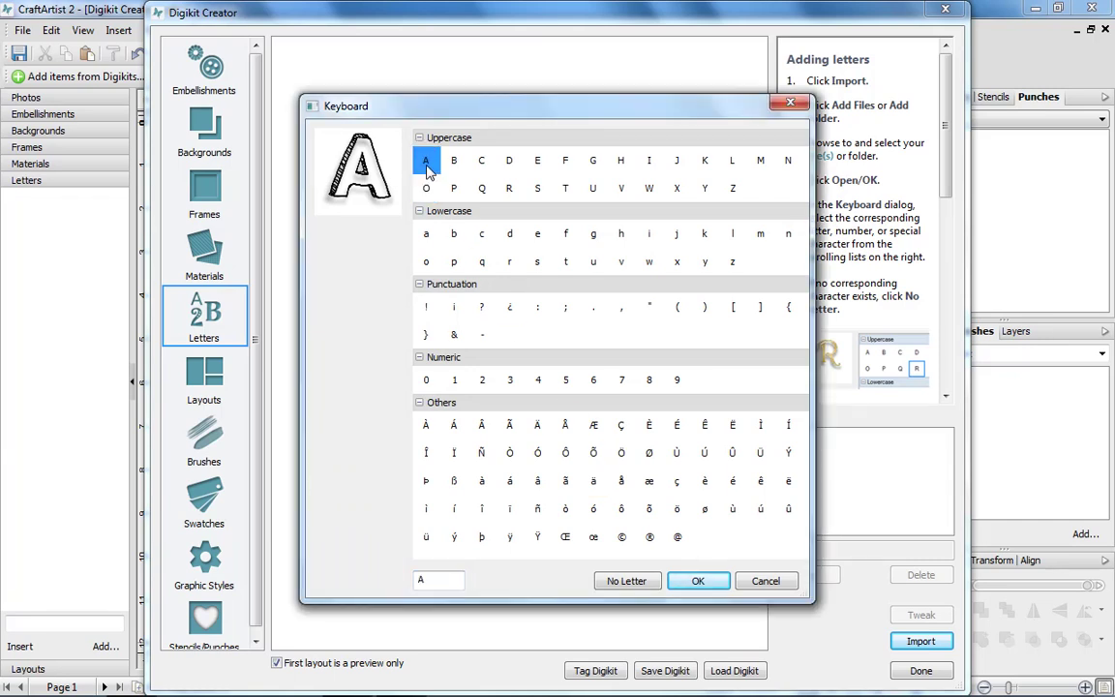
pyautogui.click(695, 583)
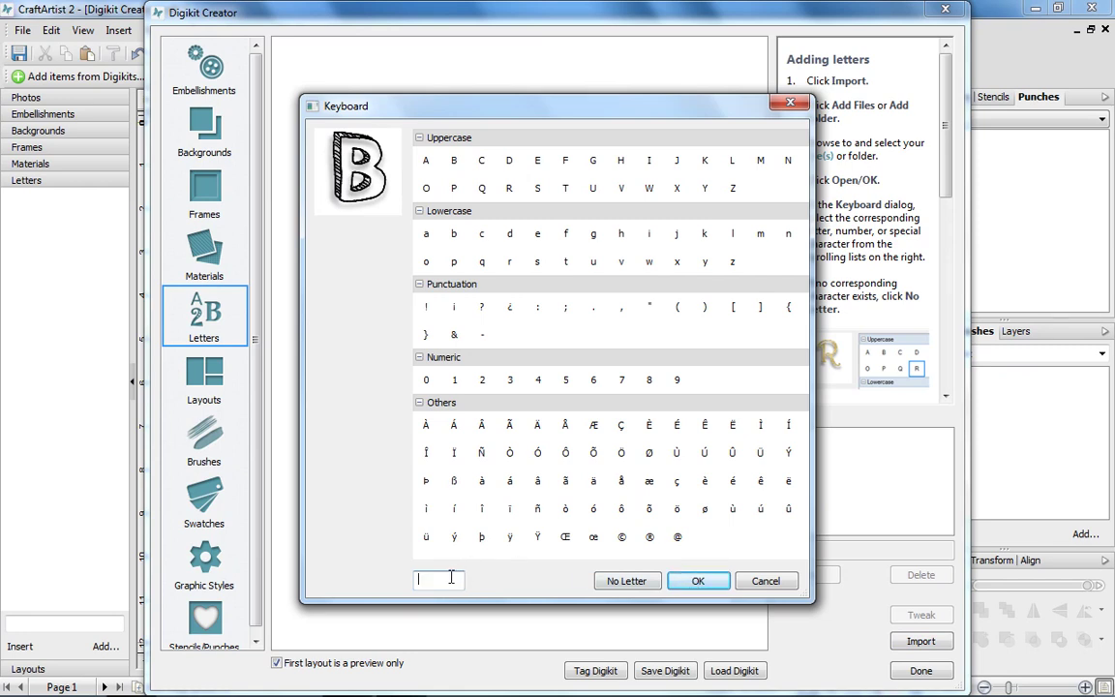
pyautogui.write('B')
pyautogui.press('Return')
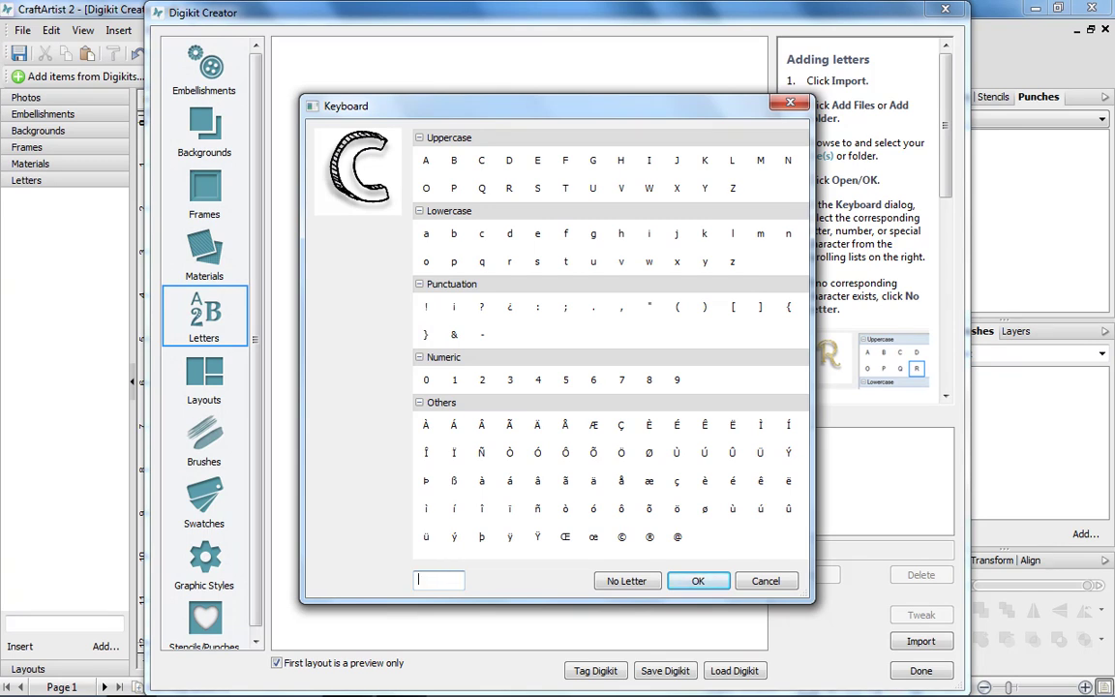
pyautogui.write('C')
pyautogui.press('Return')
pyautogui.write('D')
pyautogui.press('Return')
pyautogui.write('E')
pyautogui.press('Return')
pyautogui.write('H')
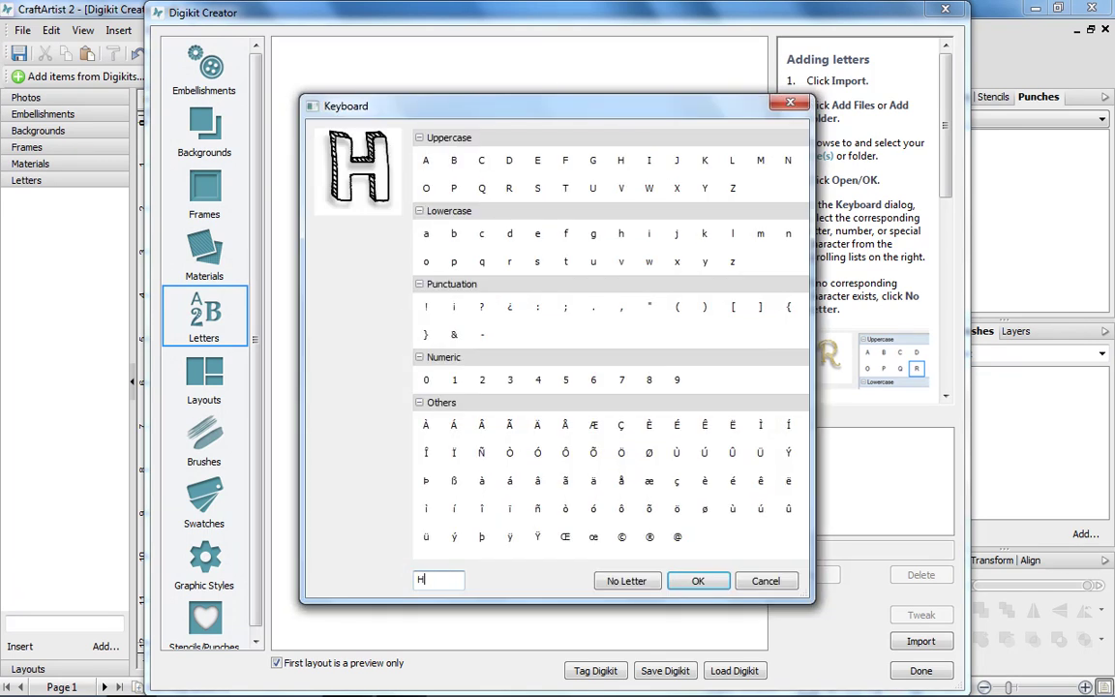
pyautogui.press('Return')
pyautogui.write('K')
pyautogui.press('Return')
pyautogui.write('N')
pyautogui.press('Return')
pyautogui.write('R')
pyautogui.press('Return')
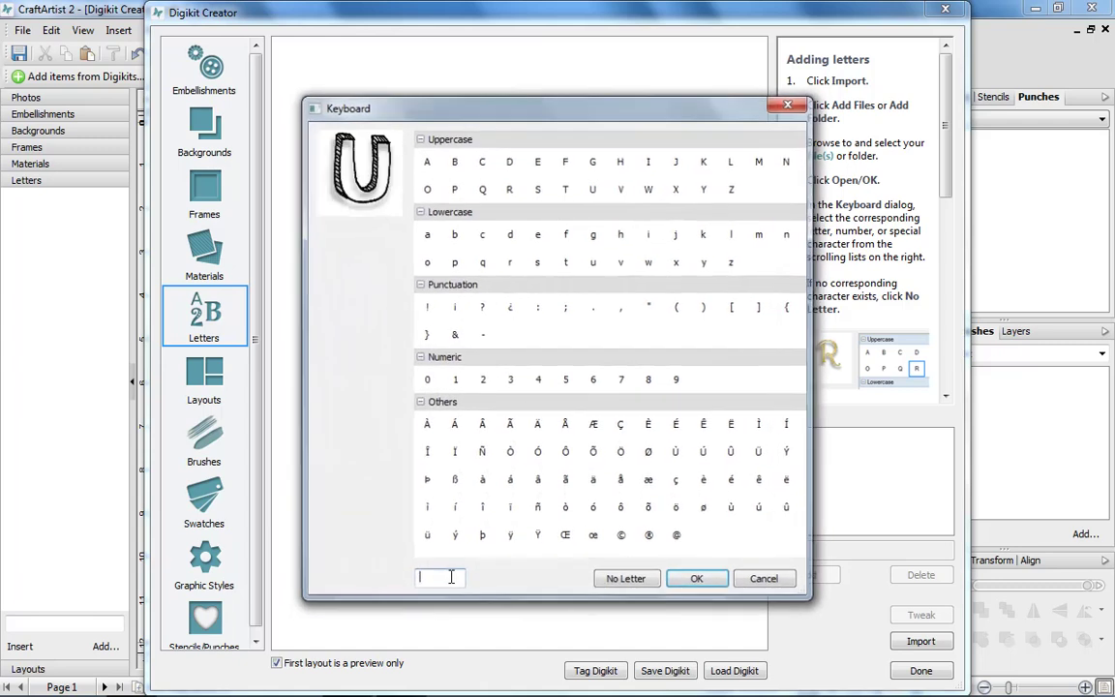
pyautogui.write('U')
pyautogui.press('Return')
pyautogui.write('V')
pyautogui.press('Return')
pyautogui.write('W')
pyautogui.press('Return')
pyautogui.write('X')
pyautogui.press('Return')
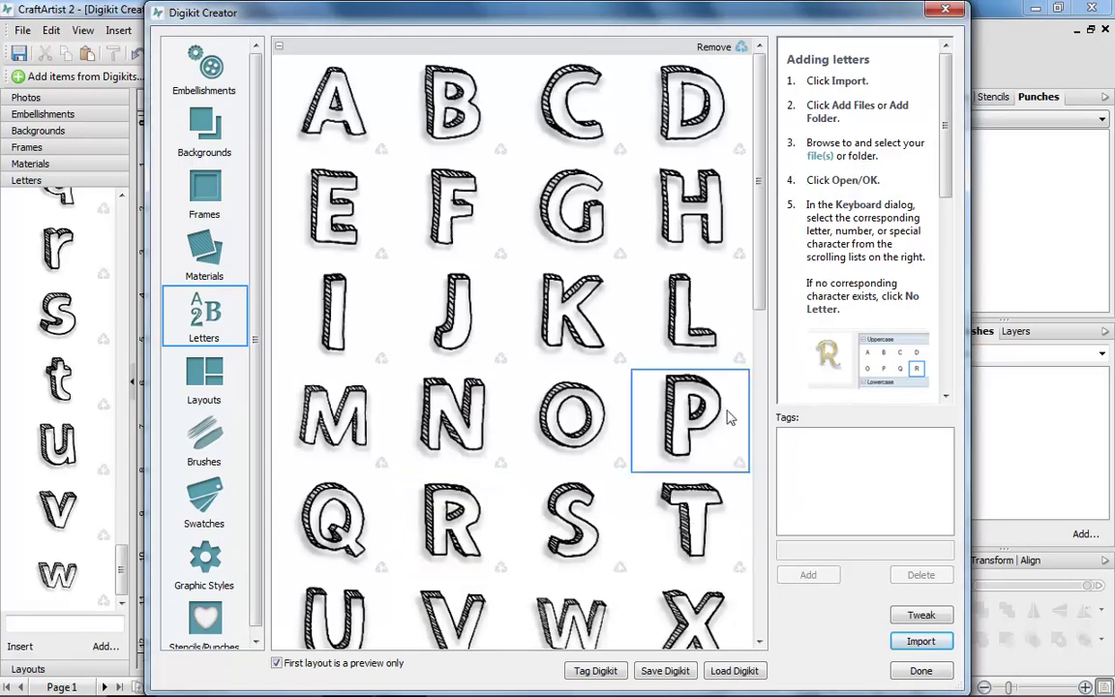
pyautogui.moveTo(758, 291); pyautogui.dragTo(757, 634)
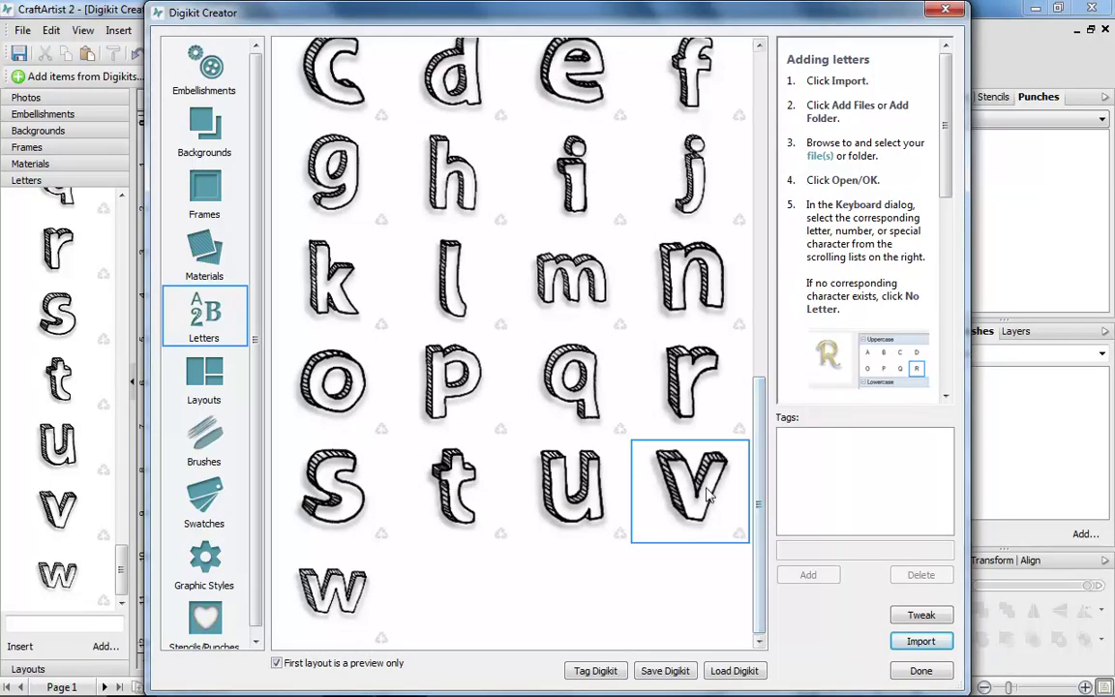
pyautogui.moveTo(707, 494)
pyautogui.mouseDown()
pyautogui.moveTo(523, 535)
pyautogui.moveTo(354, 610)
pyautogui.moveTo(642, 541)
pyautogui.moveTo(692, 499)
pyautogui.mouseUp()
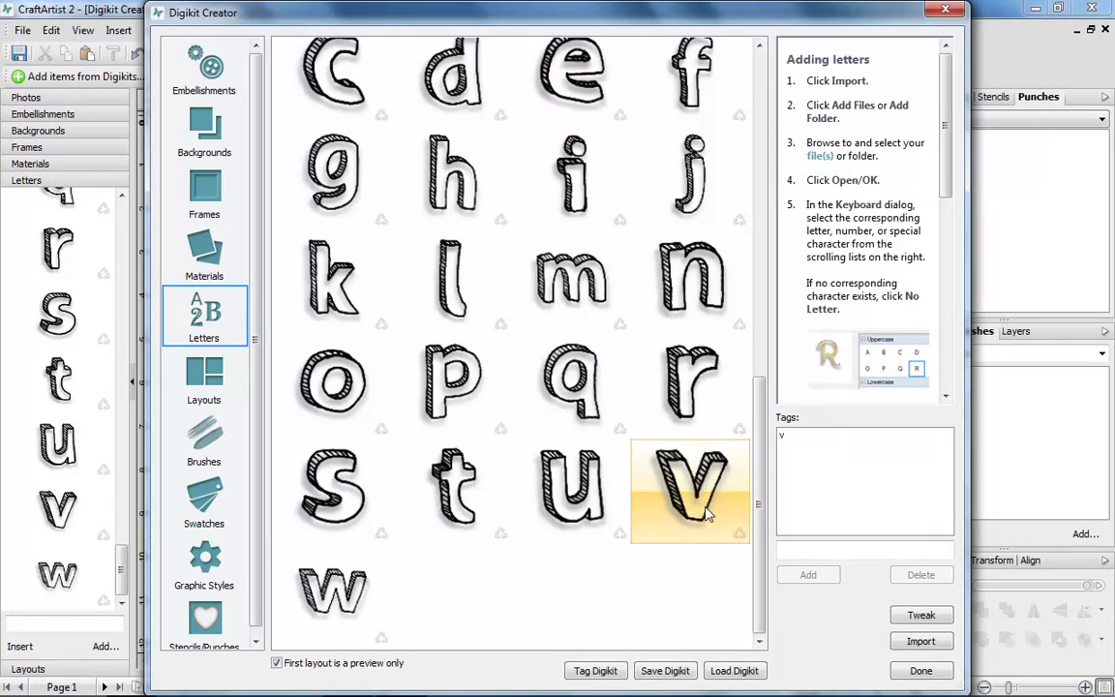
# Step: Close Digikit Creator and add the page's x letter to Letters as lowercase x
pyautogui.click(918, 671)
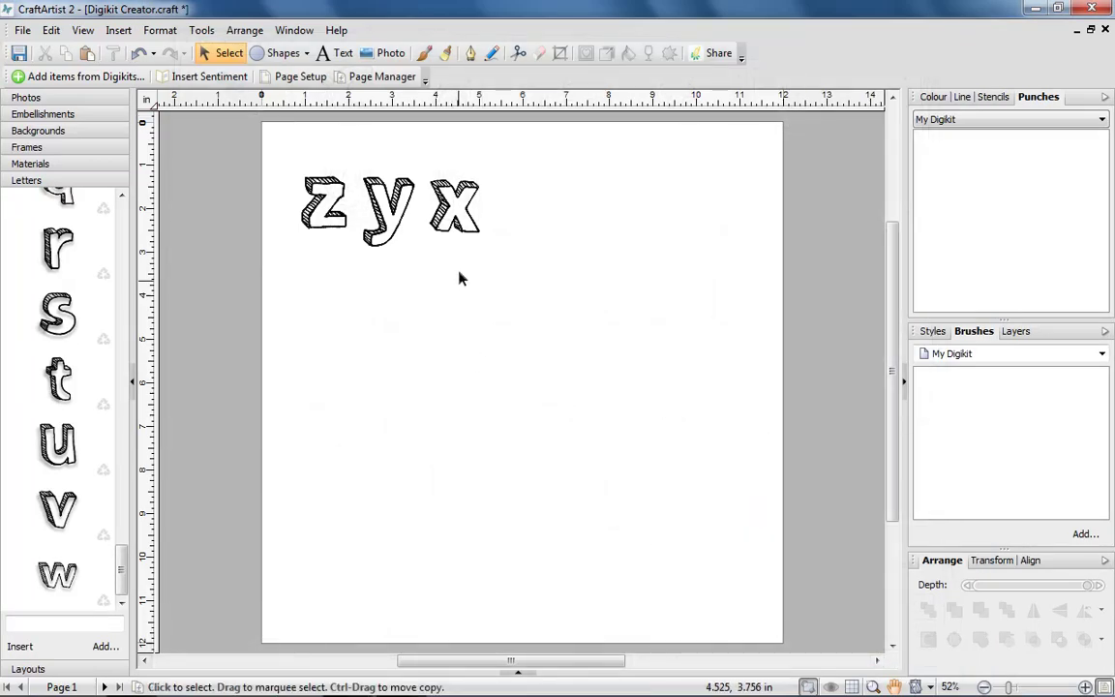
pyautogui.click(461, 226)
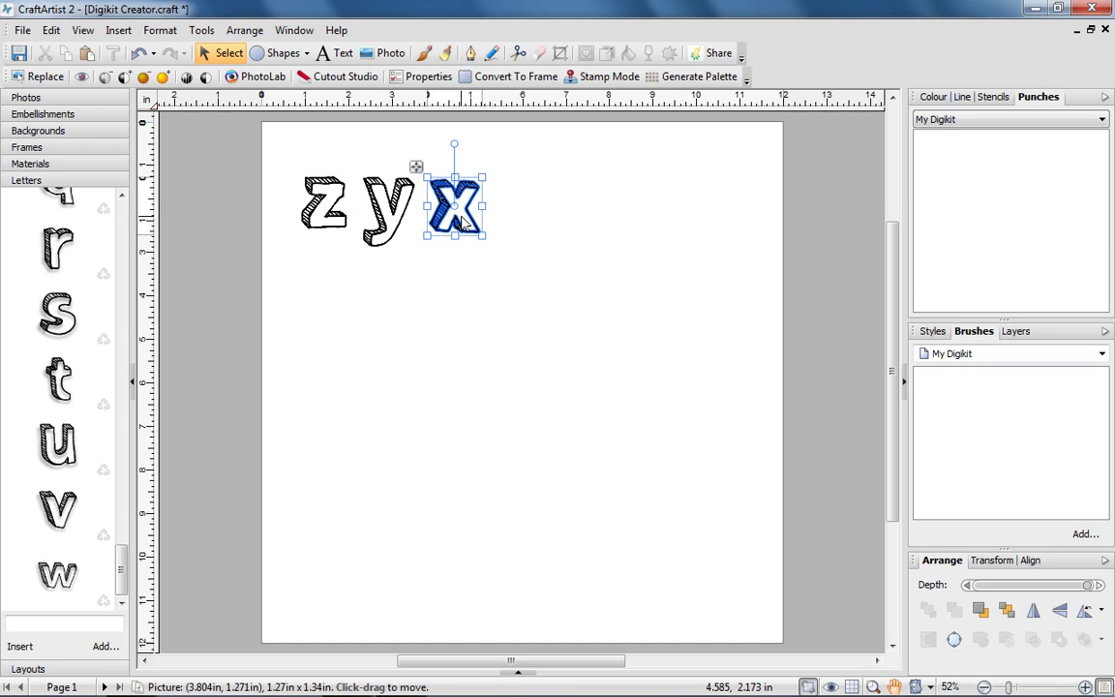
pyautogui.moveTo(461, 228); pyautogui.dragTo(112, 484)
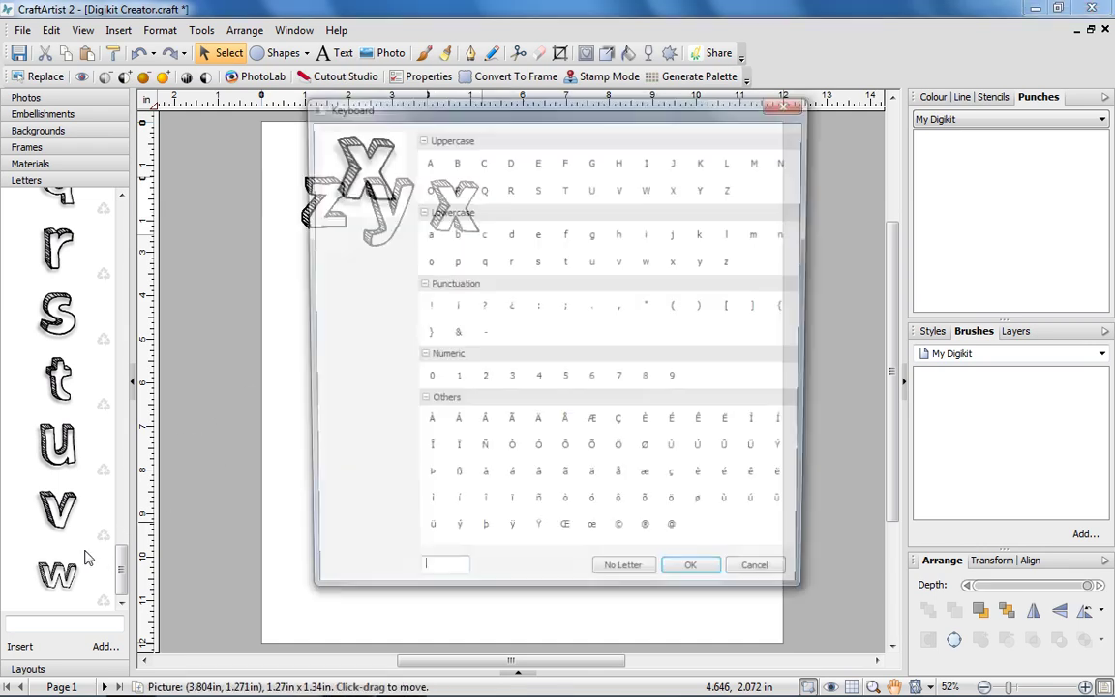
pyautogui.click(677, 261)
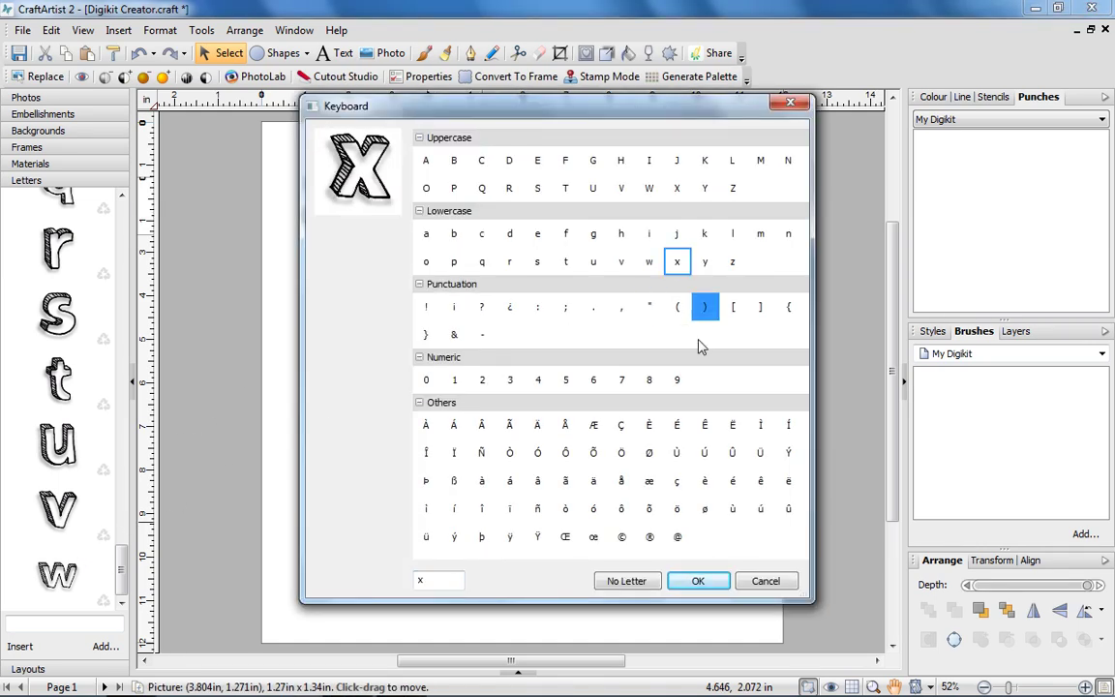
pyautogui.click(704, 581)
# Step: Add the y and z letters as lowercase y and z, then select all three
pyautogui.click(401, 213)
pyautogui.moveTo(401, 213); pyautogui.dragTo(82, 542)
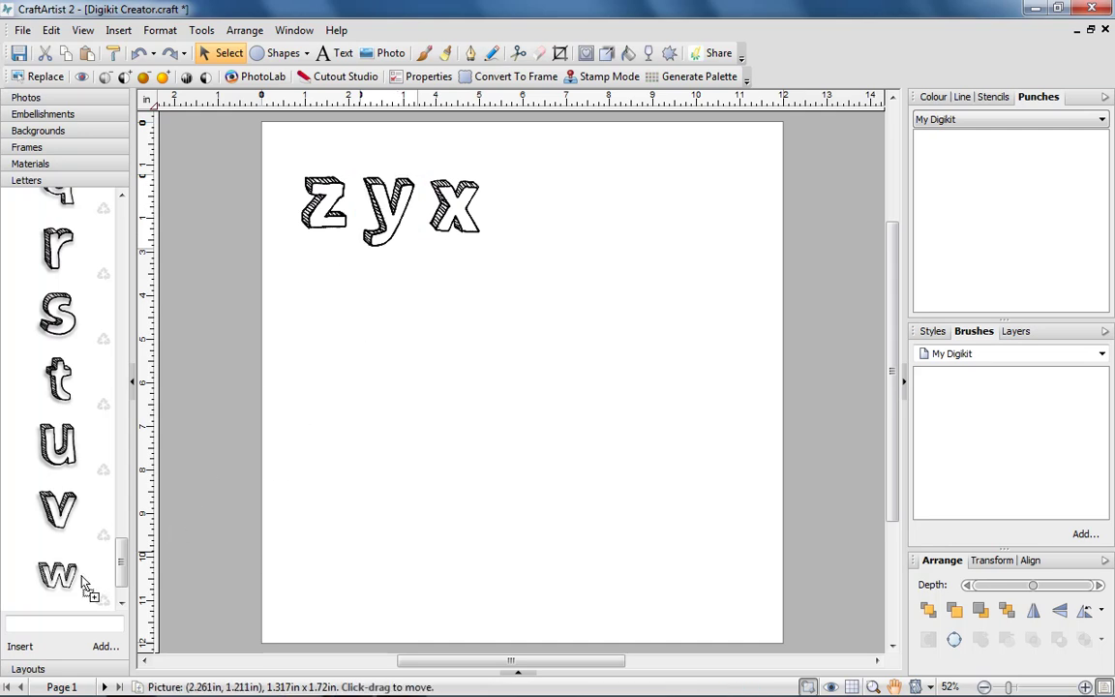
pyautogui.click(705, 261)
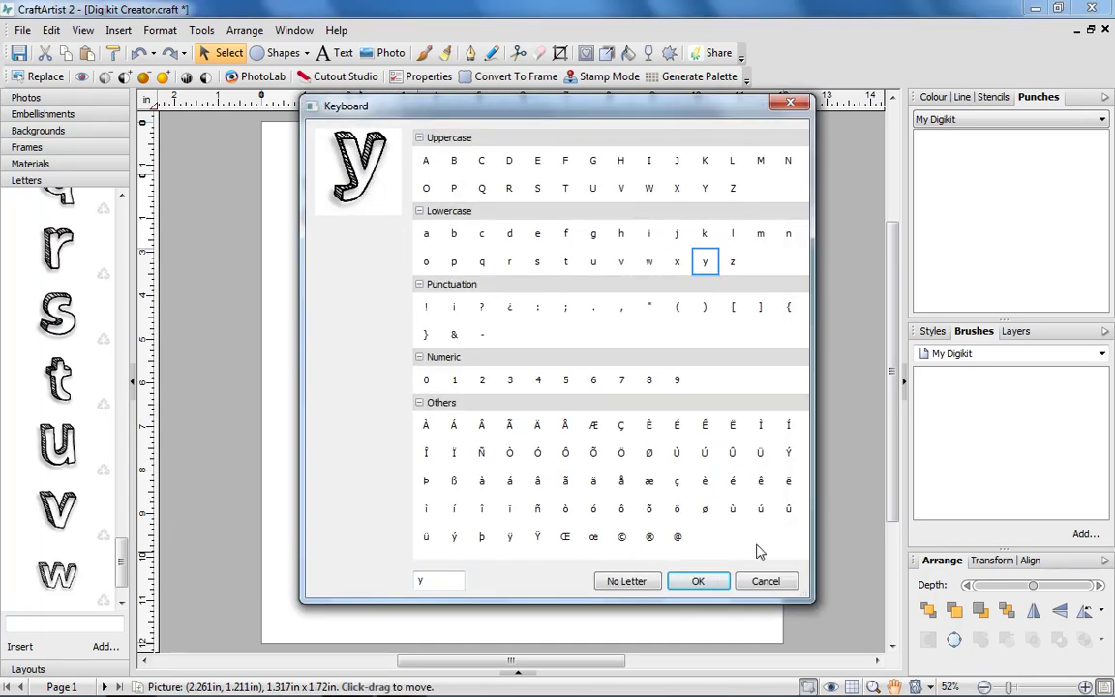
pyautogui.click(698, 581)
pyautogui.moveTo(328, 197); pyautogui.dragTo(74, 597)
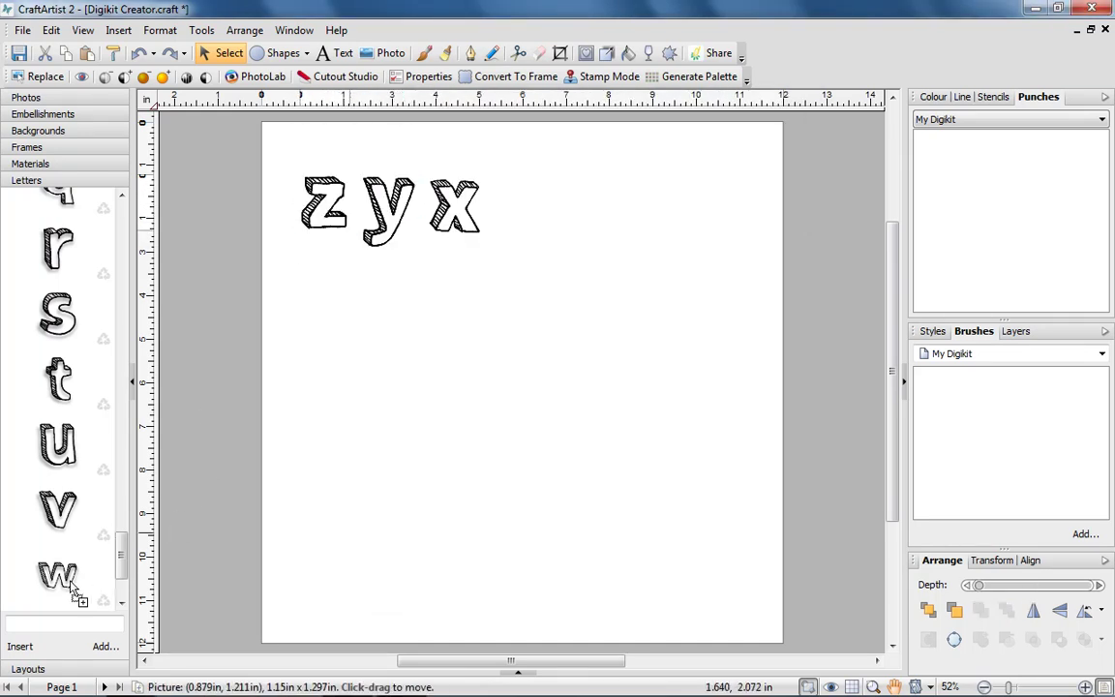
pyautogui.click(733, 261)
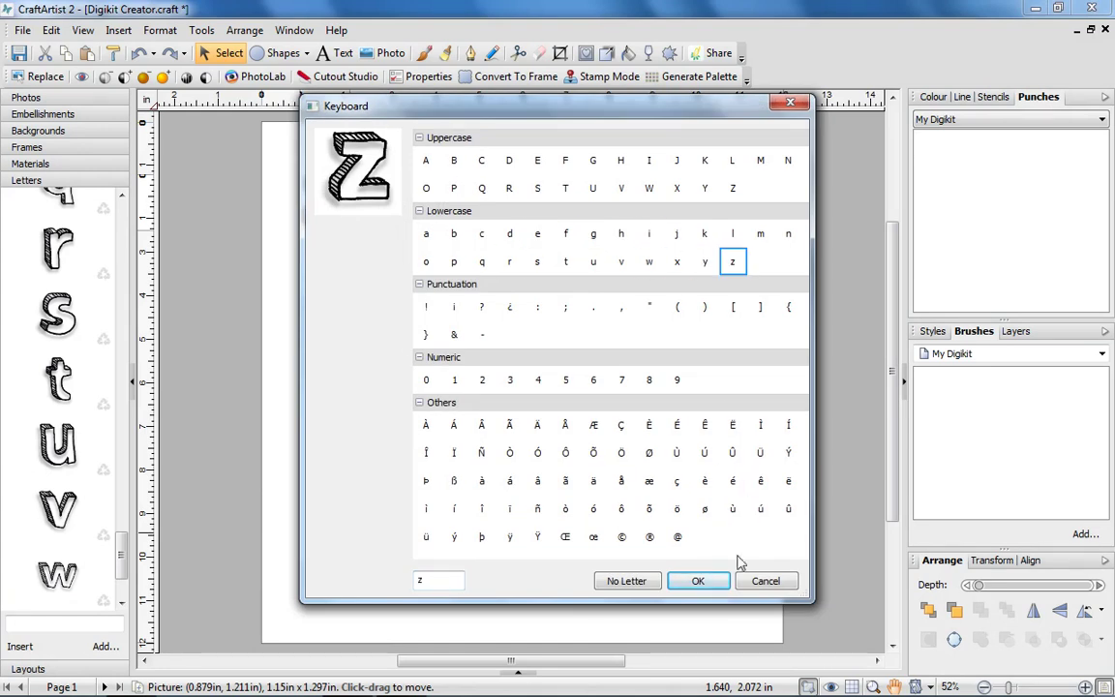
pyautogui.click(698, 581)
pyautogui.moveTo(596, 321); pyautogui.dragTo(290, 165)
# Step: Delete the three old letters and insert 'Happy Thanksgiving' as sketched letter images
pyautogui.press('Delete')
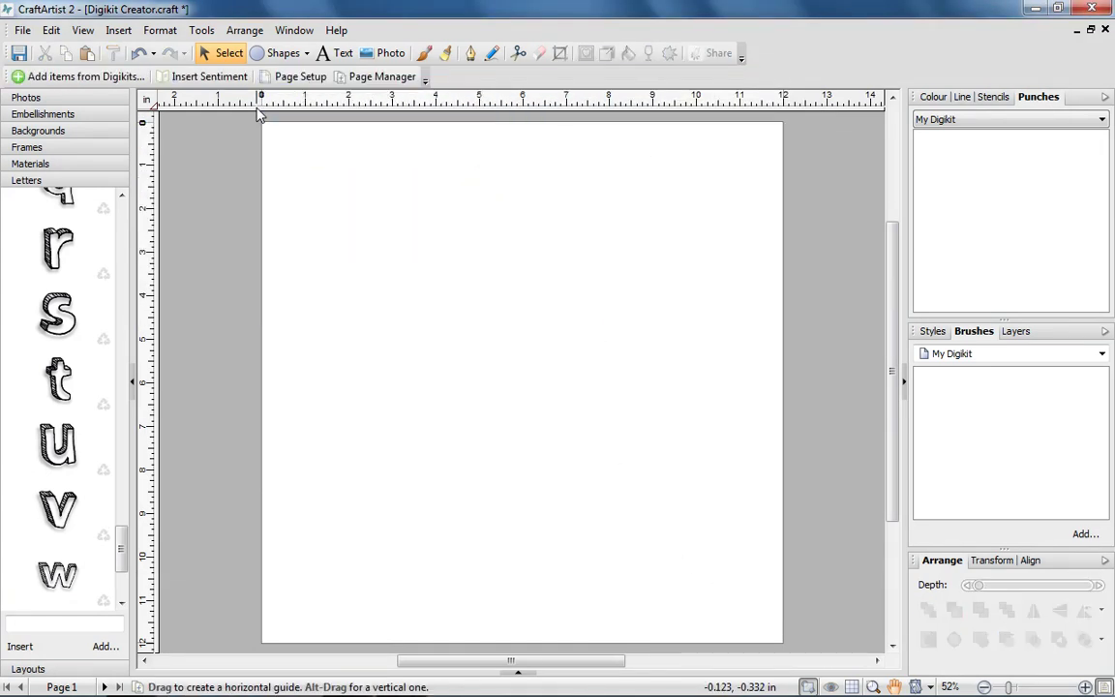
pyautogui.scroll(-2, 123, 559)
pyautogui.scroll(-2, 123, 558)
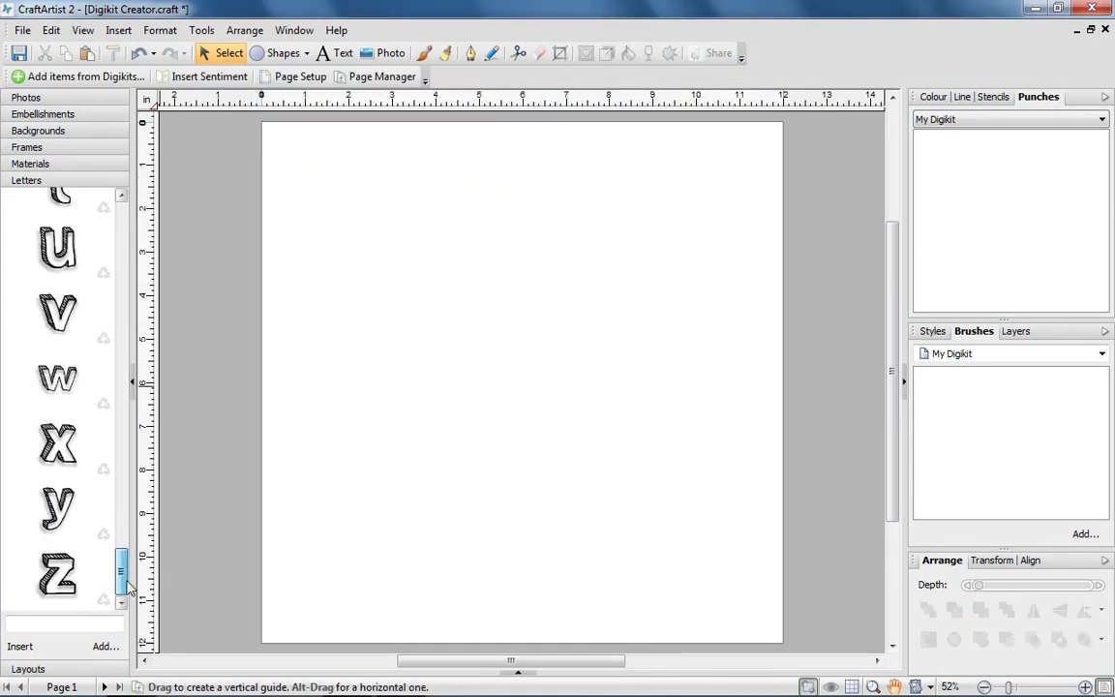
pyautogui.click(73, 622)
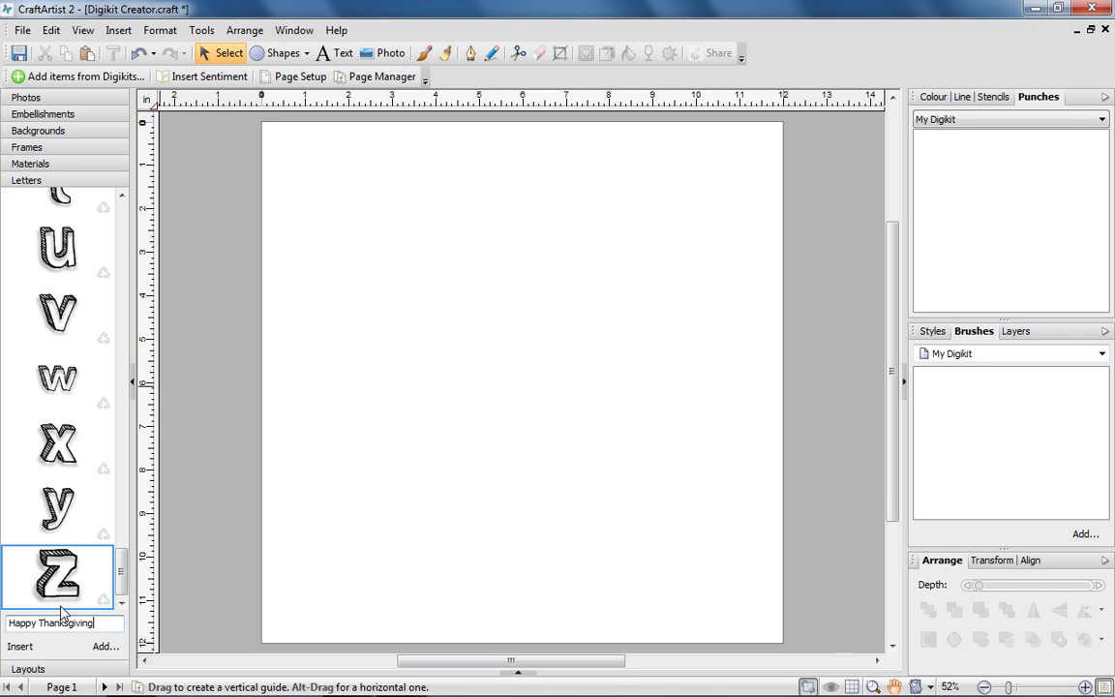
pyautogui.click(21, 645)
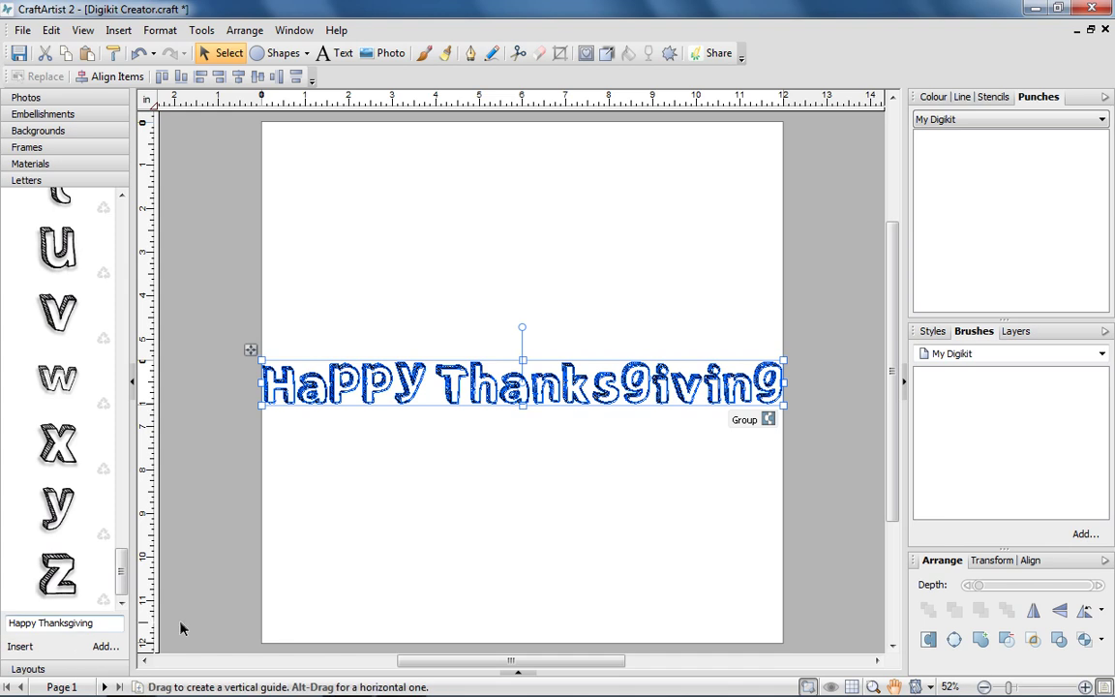
pyautogui.click(385, 560)
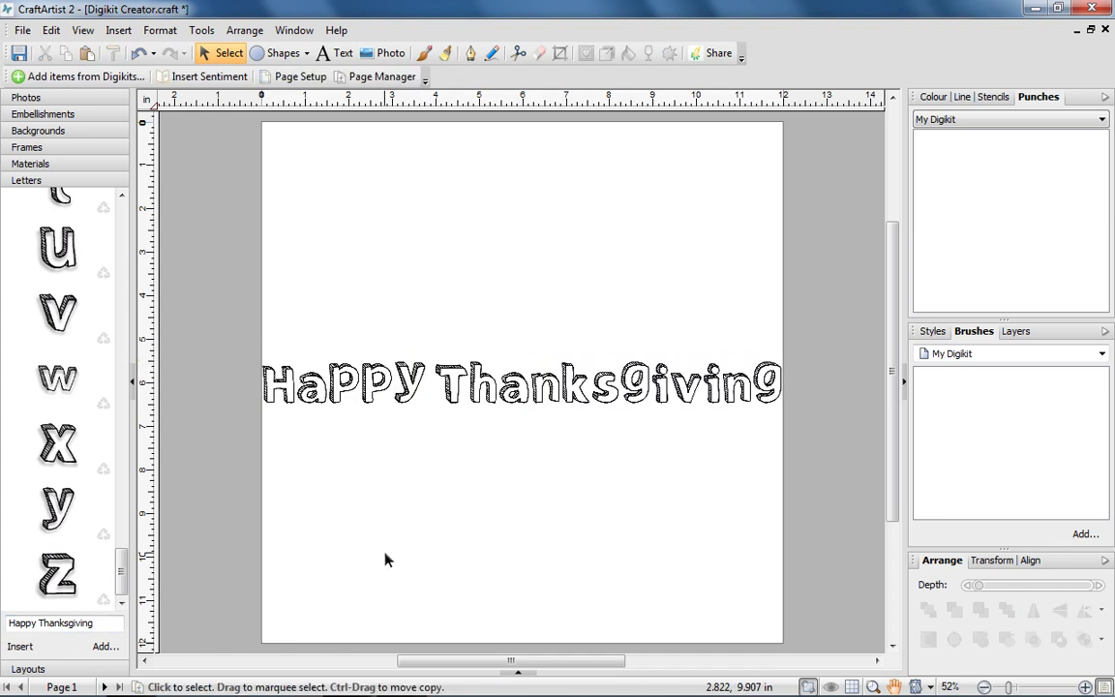
pyautogui.click(202, 30)
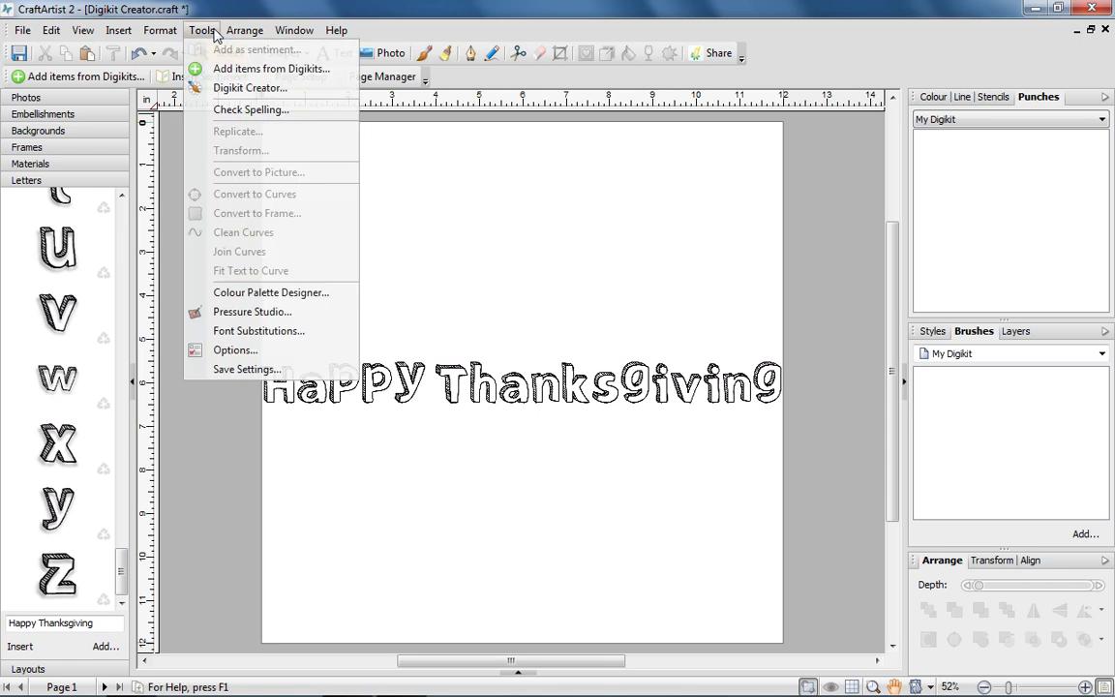
# Step: Tweak the Digikit's lowercase p letter to a 0.44 in Y offset
pyautogui.click(230, 90)
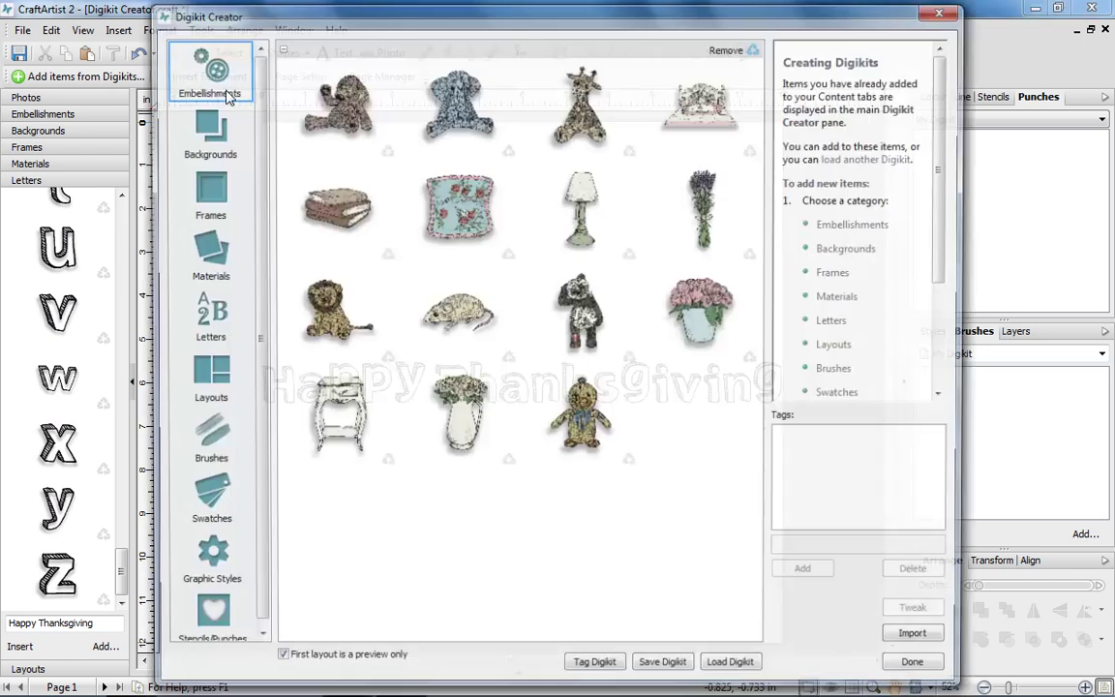
pyautogui.click(219, 329)
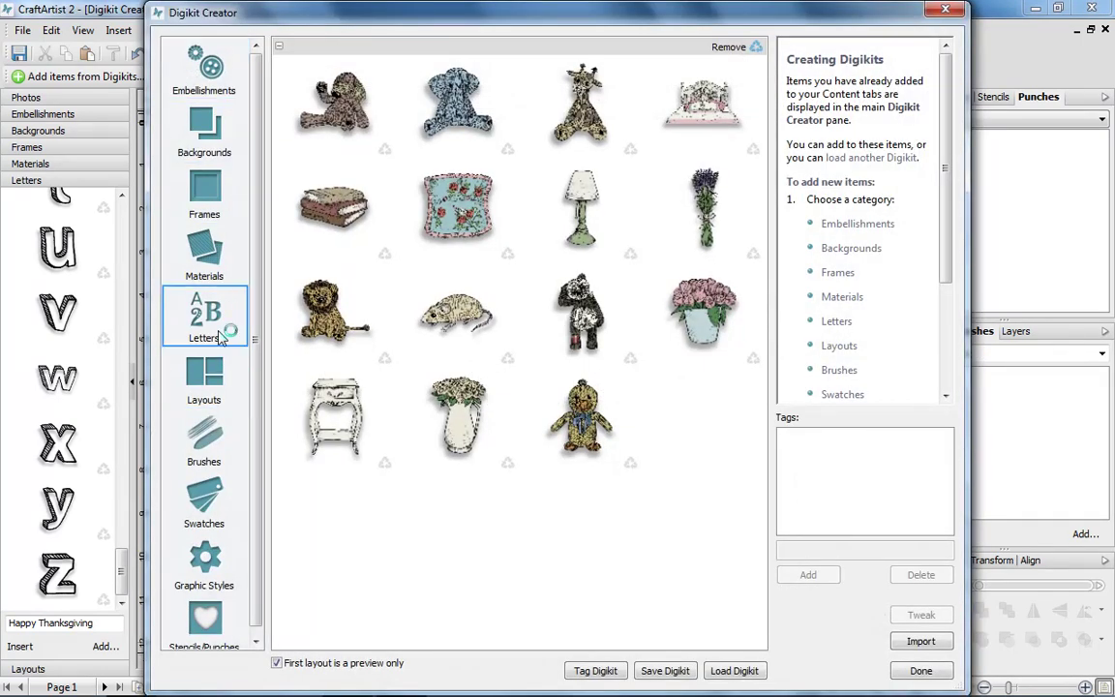
pyautogui.moveTo(759, 312); pyautogui.dragTo(759, 596)
pyautogui.click(489, 453)
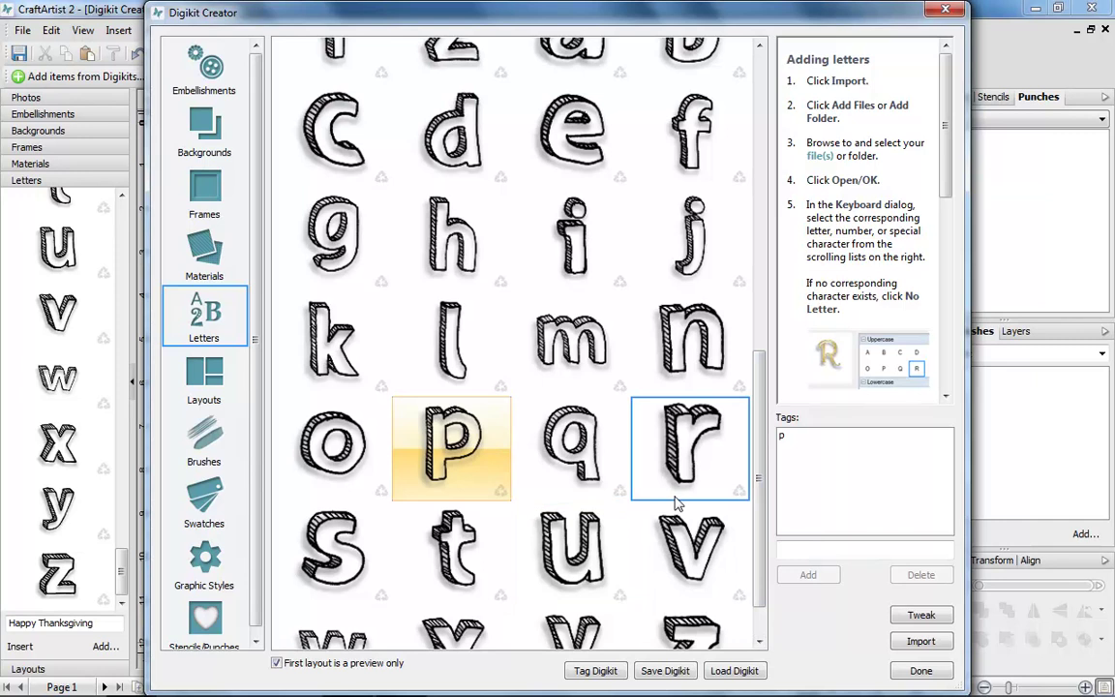
pyautogui.click(918, 617)
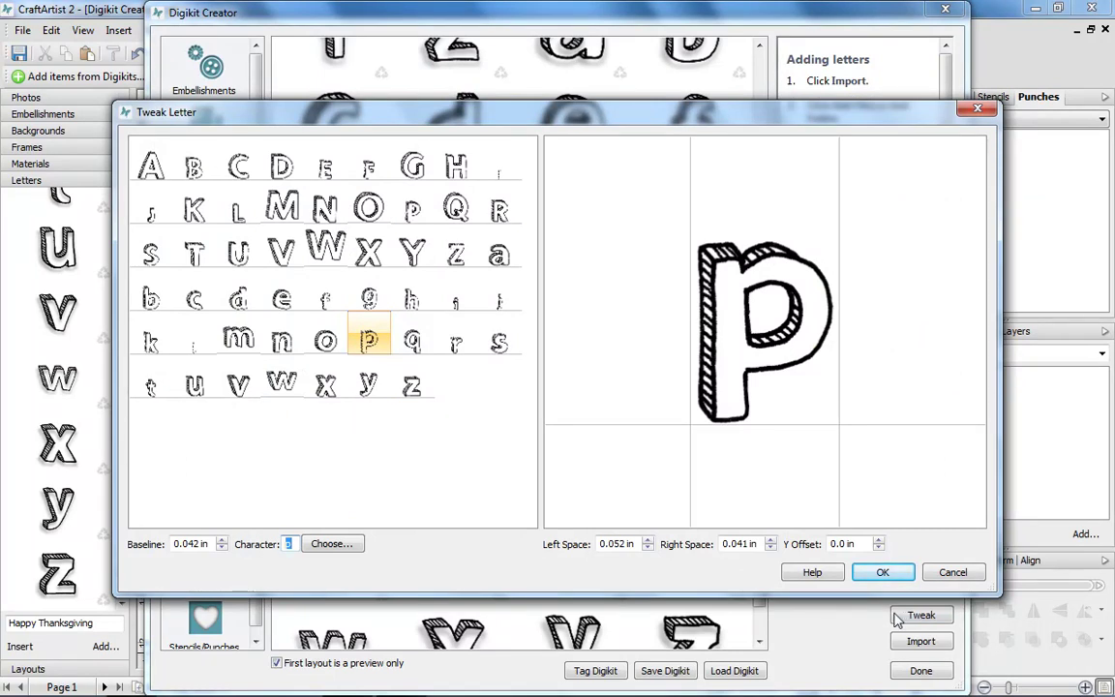
pyautogui.write('44')
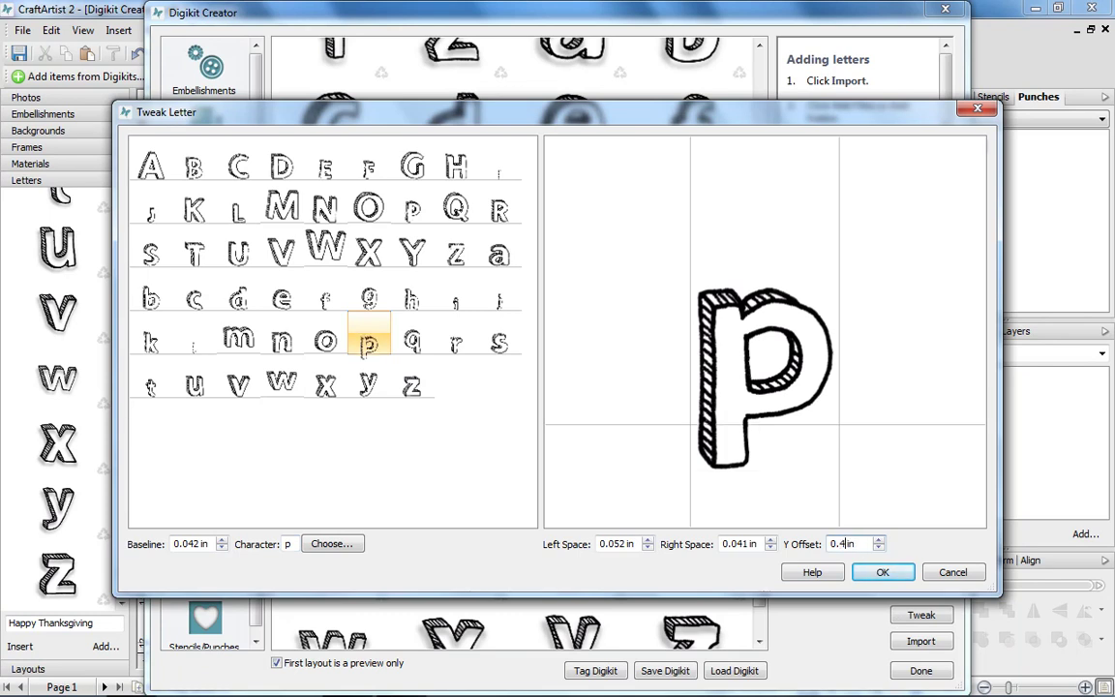
pyautogui.click(882, 573)
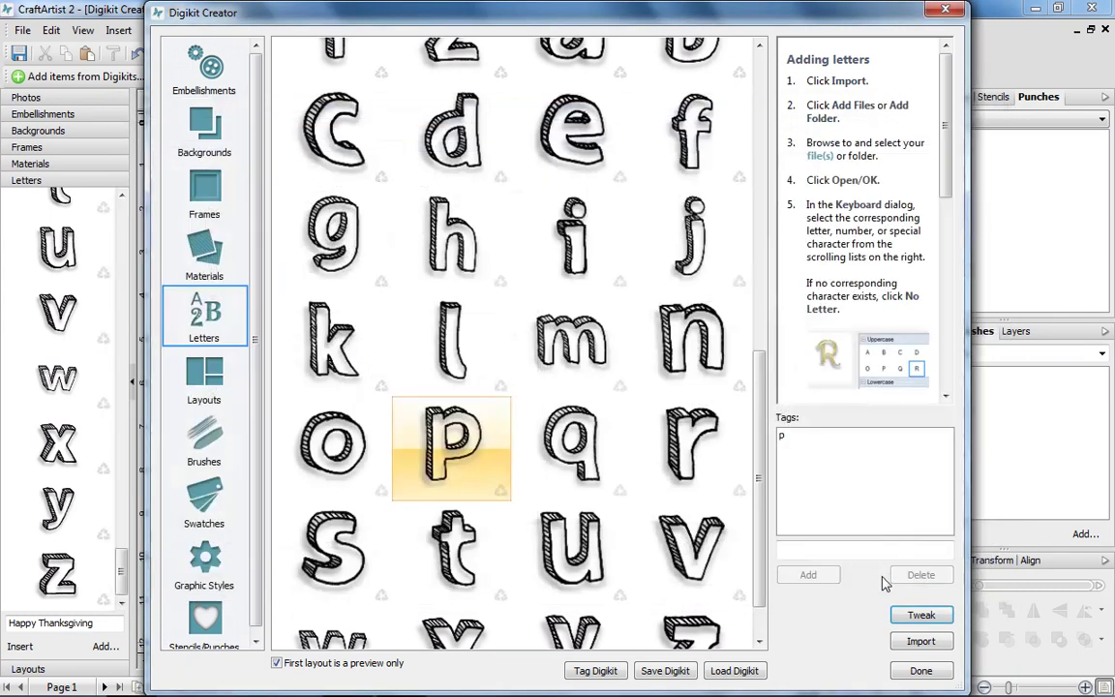
# Step: Insert Happy Thanksgiving with the lowered p and drag a copy below the original
pyautogui.click(910, 671)
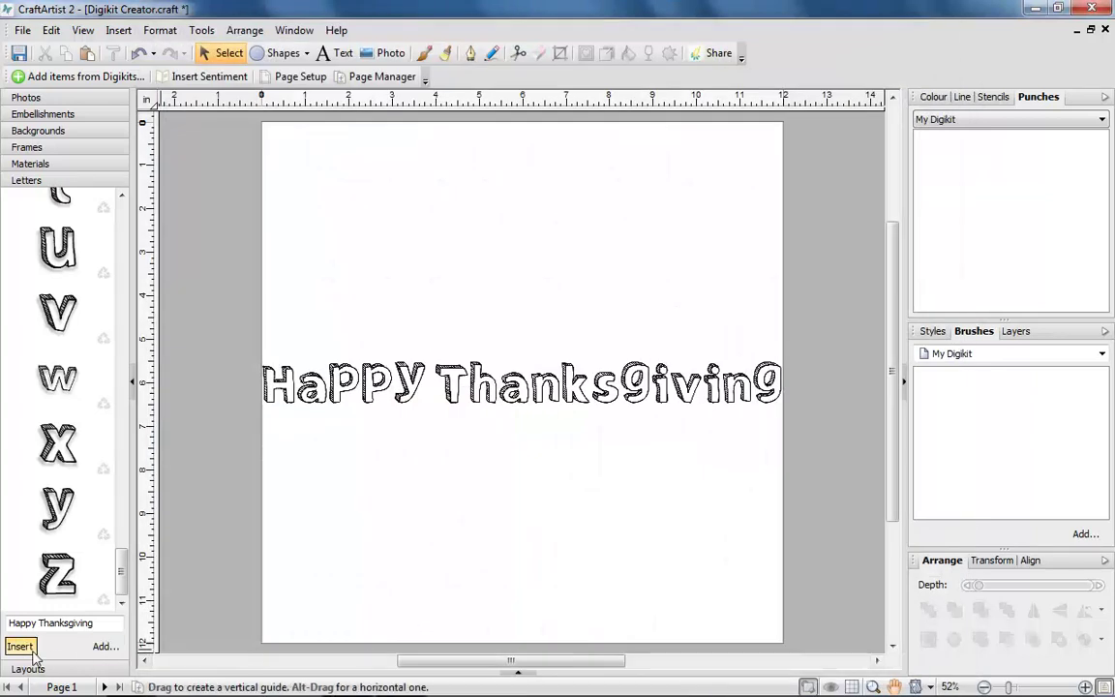
pyautogui.click(20, 647)
pyautogui.moveTo(500, 428); pyautogui.dragTo(494, 513)
pyautogui.click(382, 510)
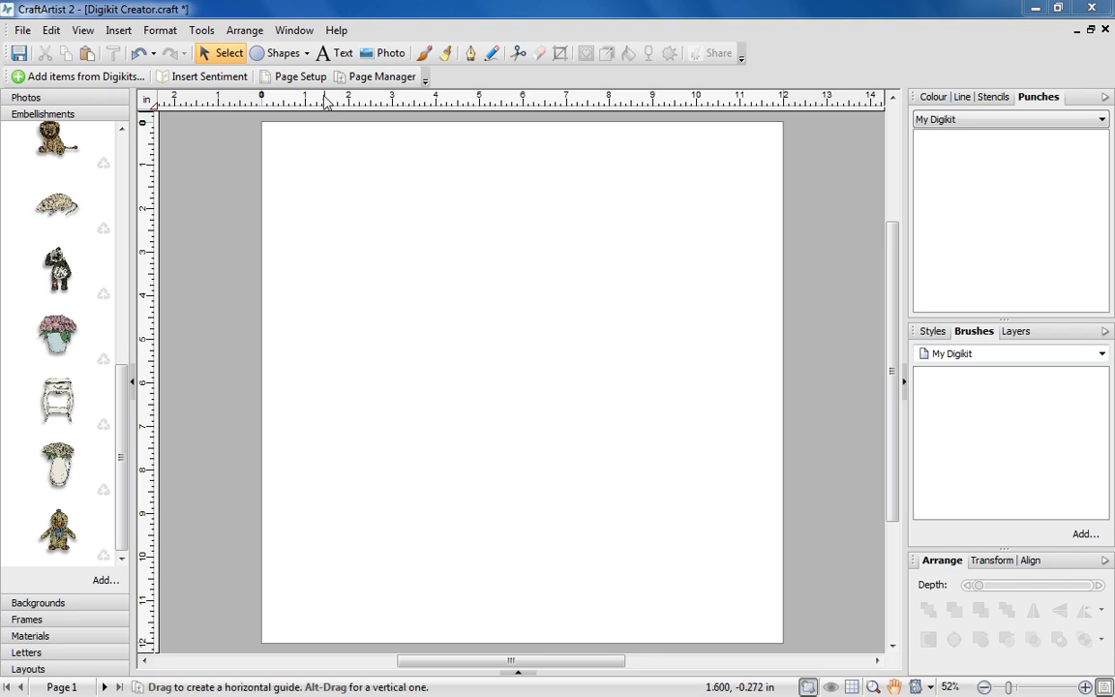
# Step: Change the page size to an A5 folded greeting card
pyautogui.click(290, 76)
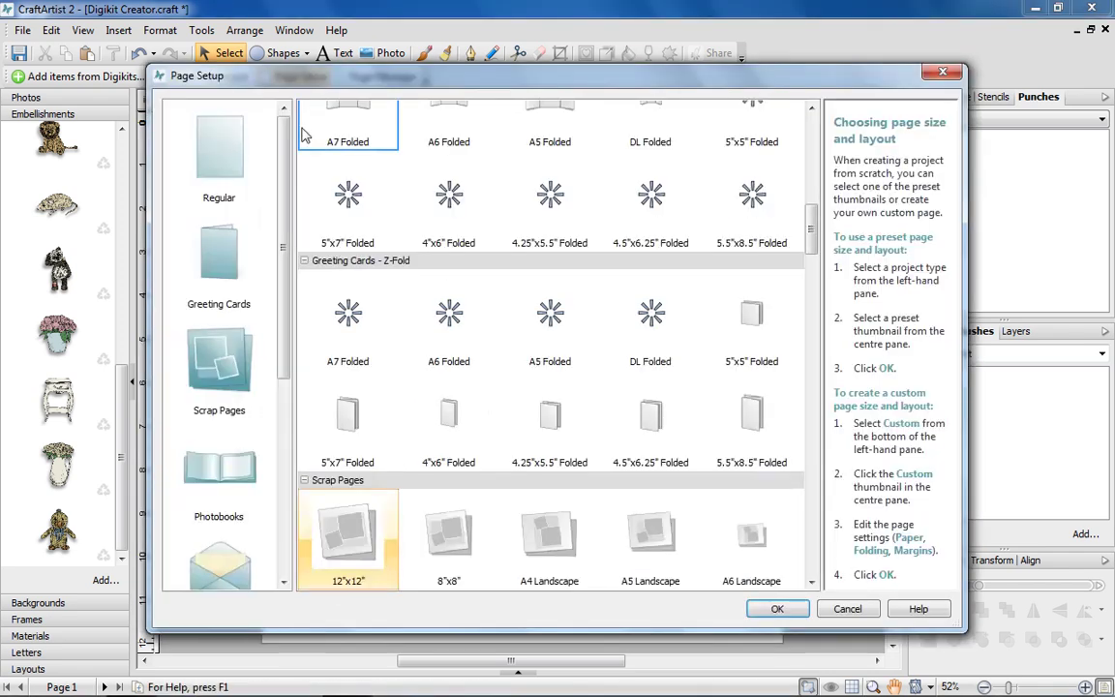
pyautogui.click(223, 242)
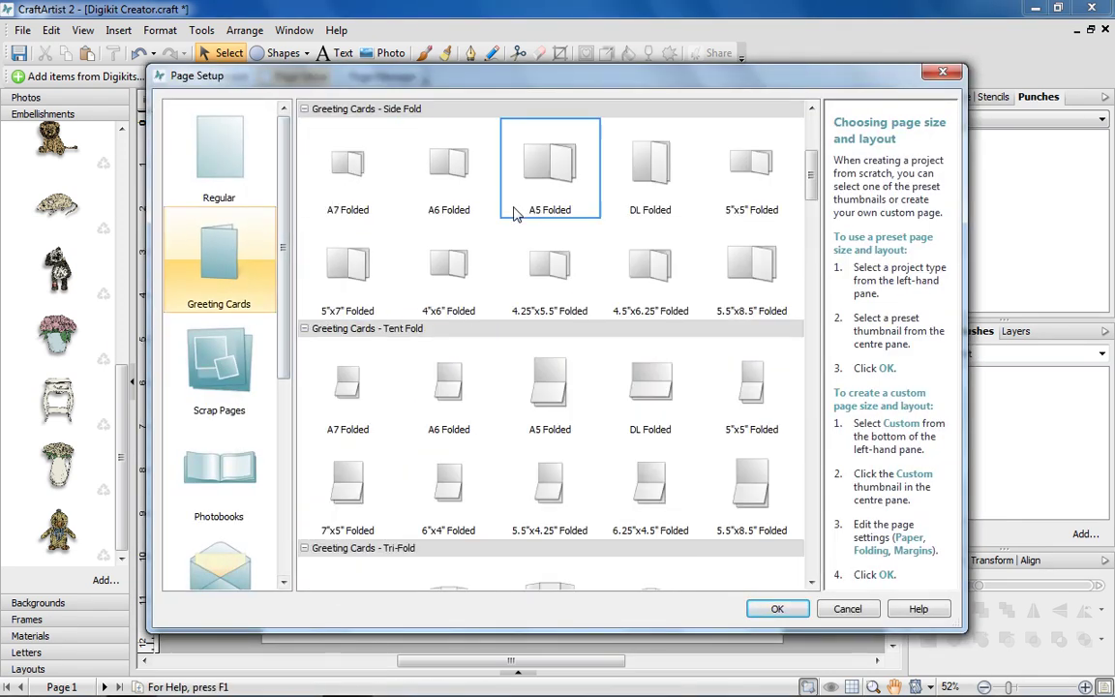
pyautogui.click(537, 199)
pyautogui.click(774, 609)
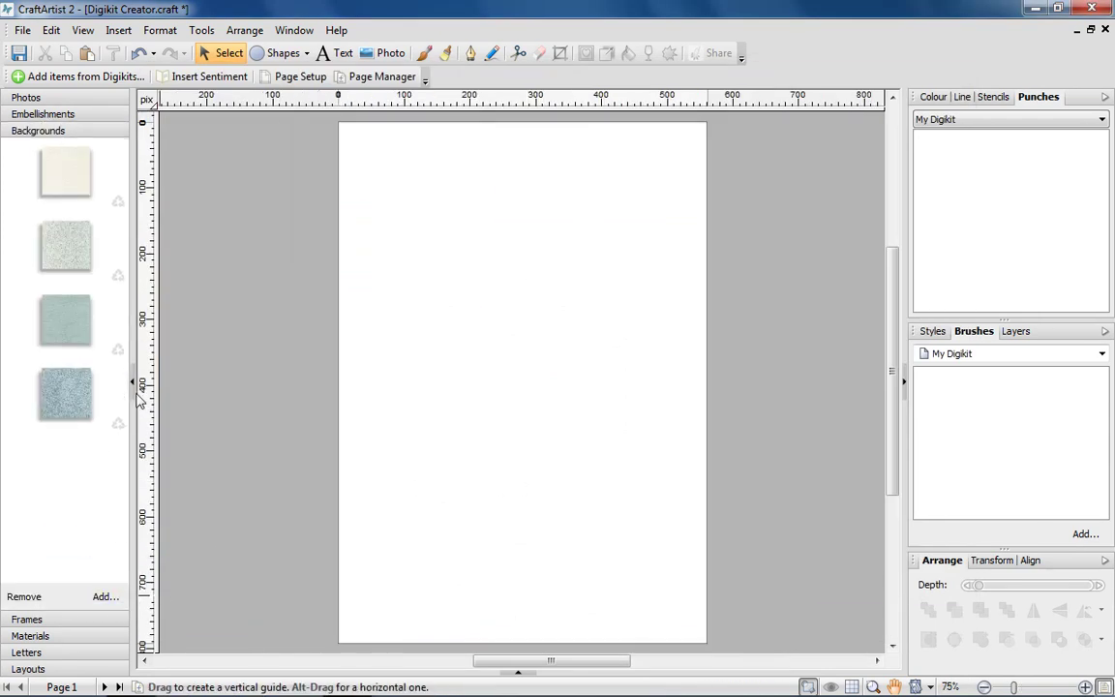
# Step: Apply the speckled green background and place the panda in the upper middle
pyautogui.moveTo(75, 254); pyautogui.dragTo(510, 317)
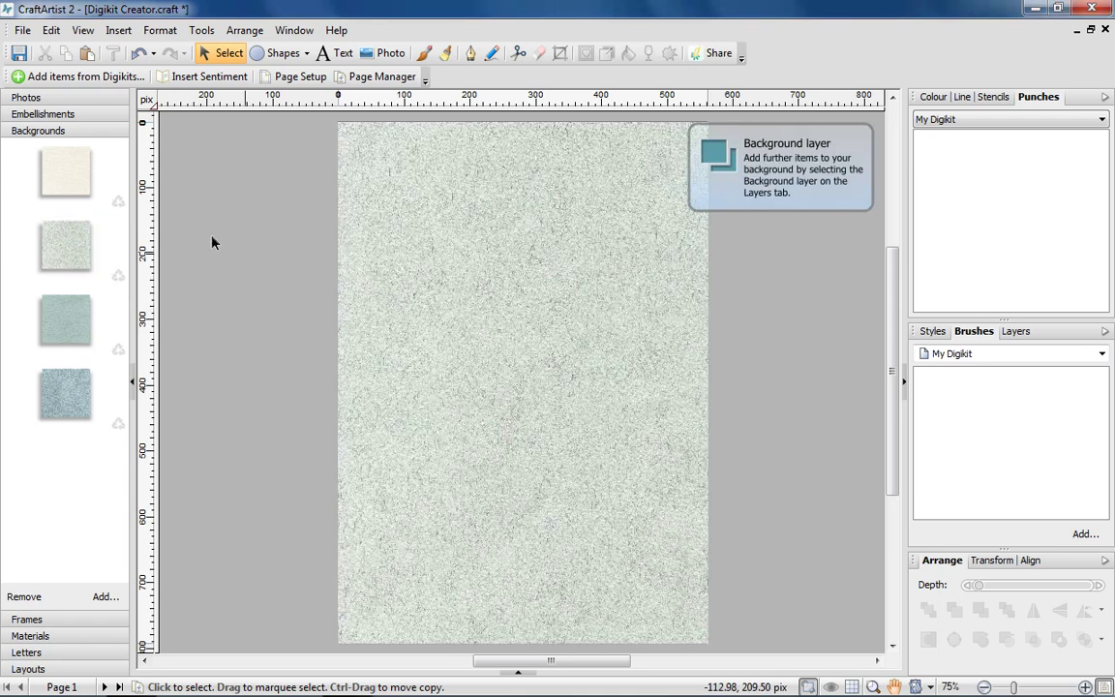
pyautogui.click(58, 114)
pyautogui.moveTo(57, 269); pyautogui.dragTo(518, 352)
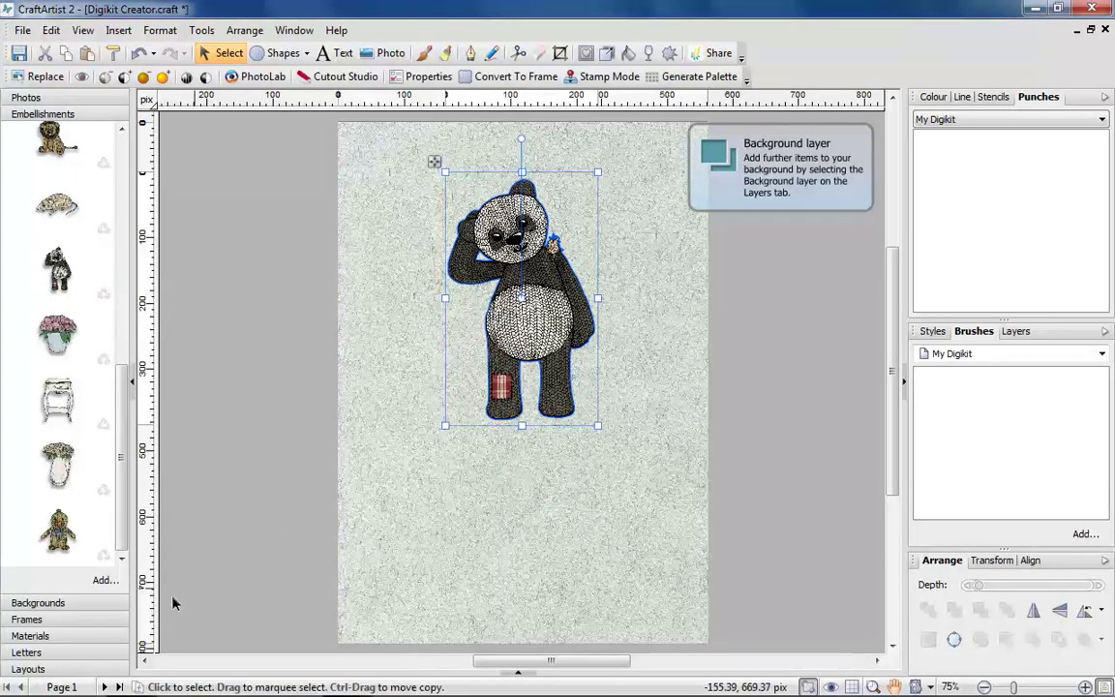
# Step: Insert 'With Love' letters, move them below the panda and shrink to 378.6 x 65.9 pix
pyautogui.click(68, 653)
pyautogui.moveTo(94, 623); pyautogui.dragTo(5, 623)
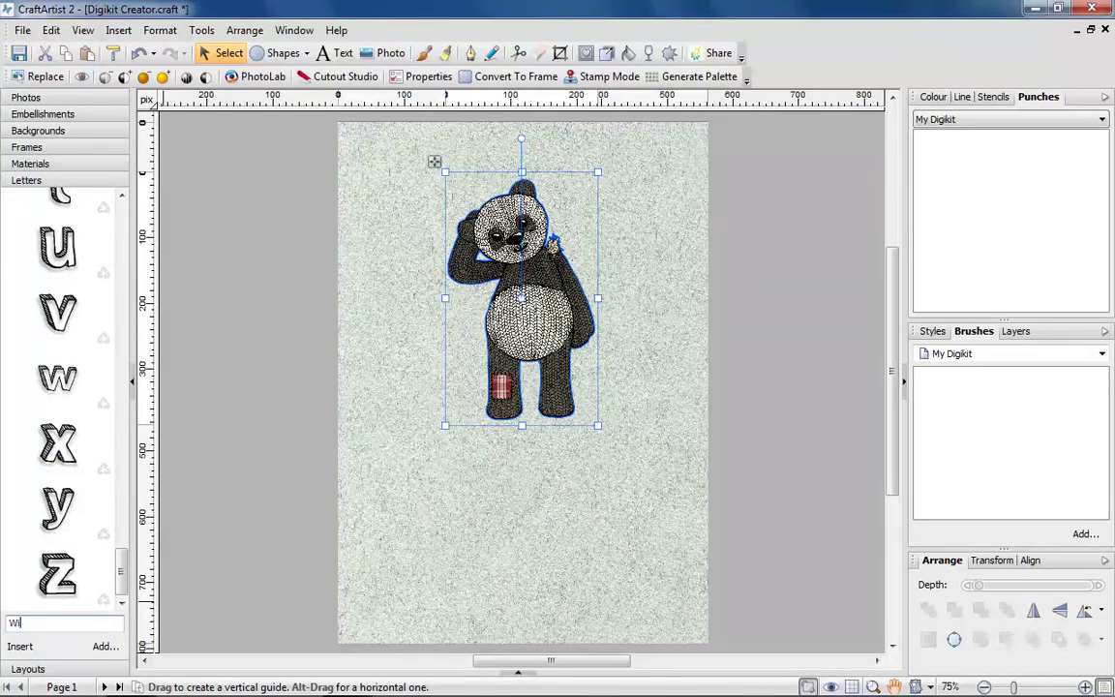
pyautogui.click(21, 646)
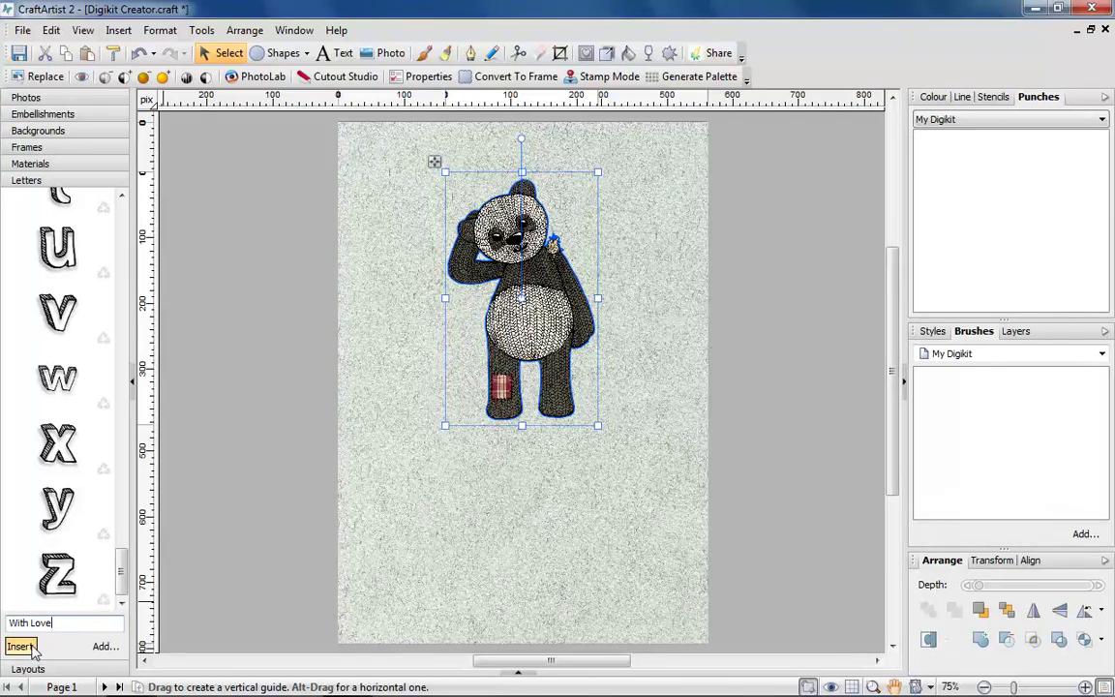
pyautogui.moveTo(331, 492); pyautogui.dragTo(398, 505)
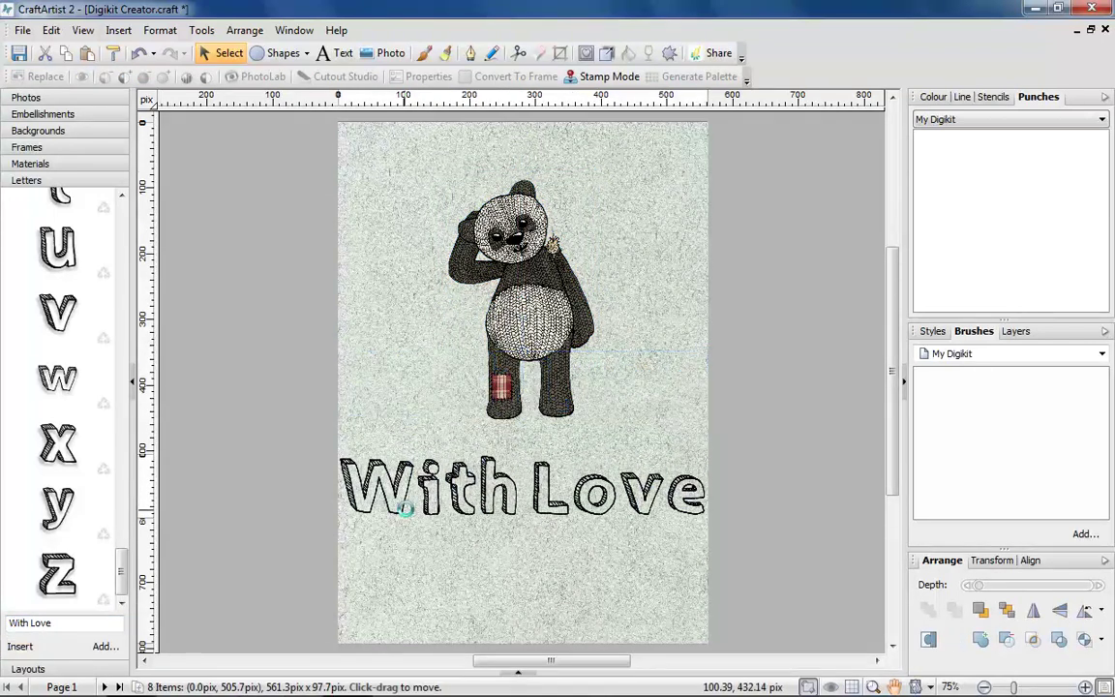
pyautogui.moveTo(711, 453); pyautogui.dragTo(616, 484)
pyautogui.click(575, 591)
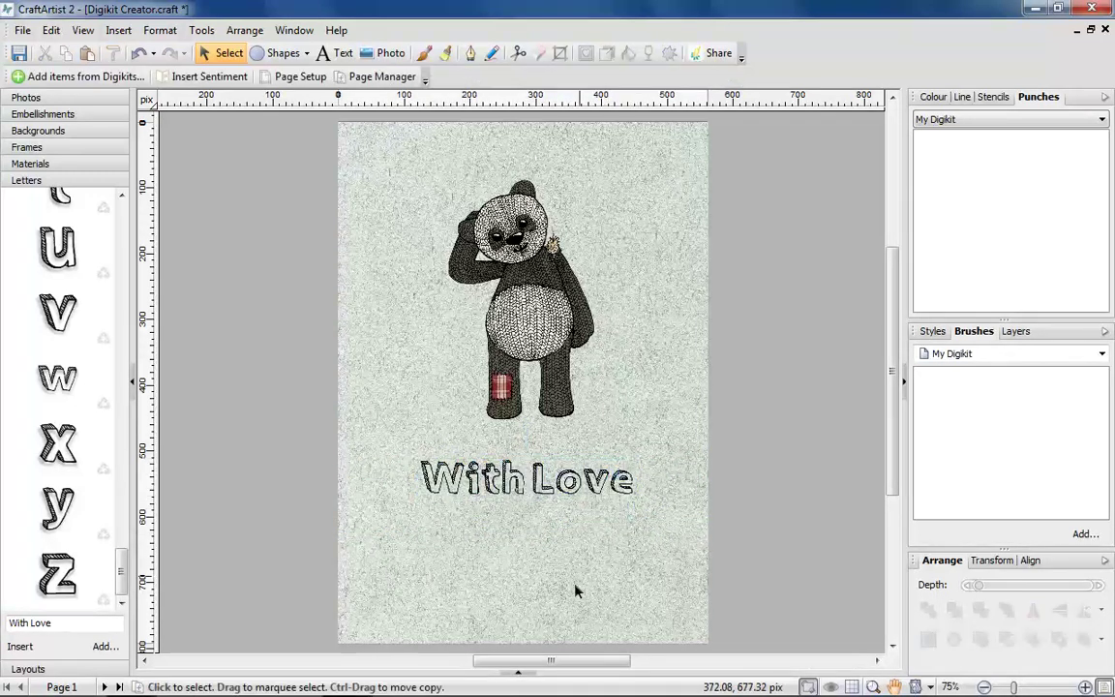
# Step: Add the card to Digikit Layouts as a content template, then choose page 1 as an individual layout
pyautogui.click(518, 672)
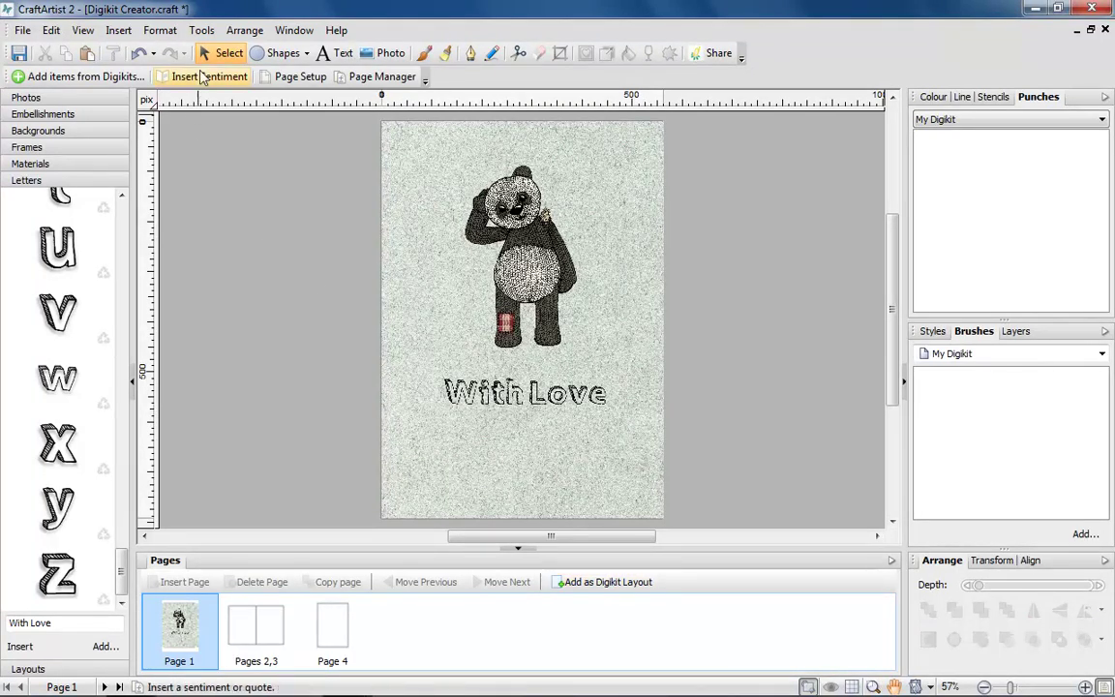
pyautogui.click(201, 30)
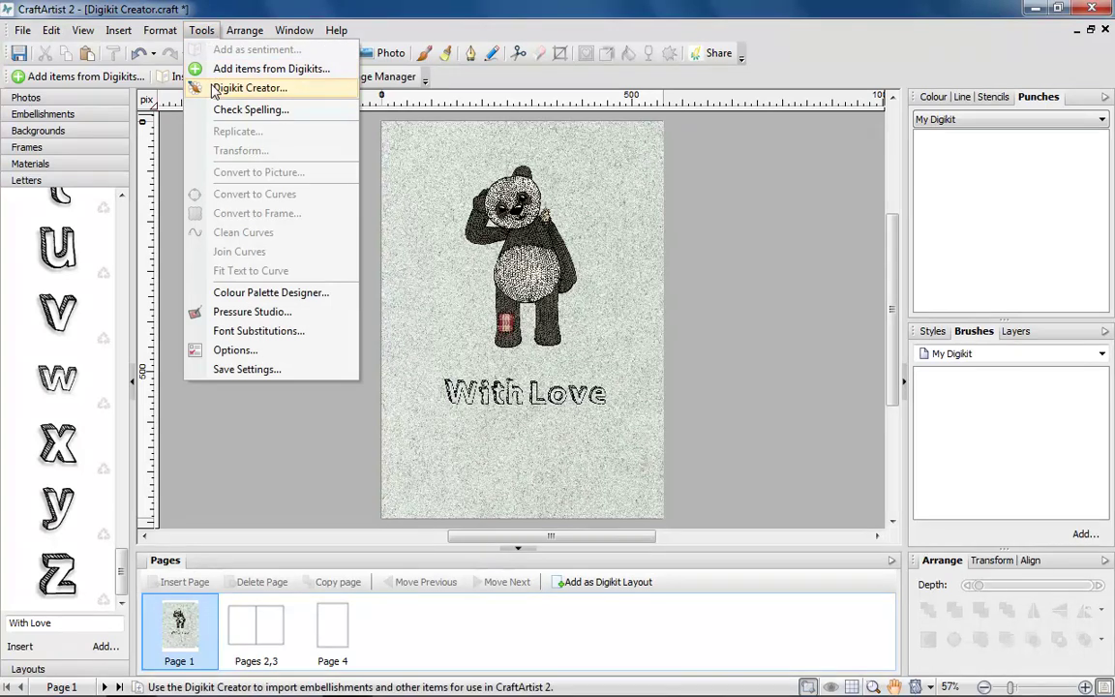
pyautogui.click(197, 86)
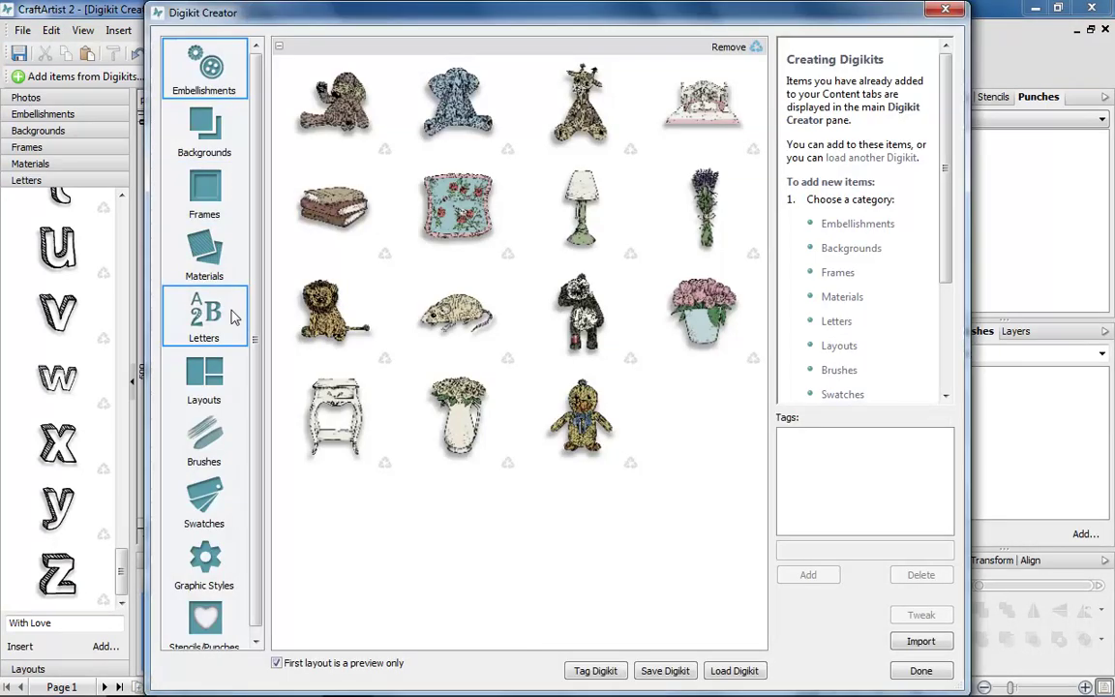
pyautogui.click(205, 360)
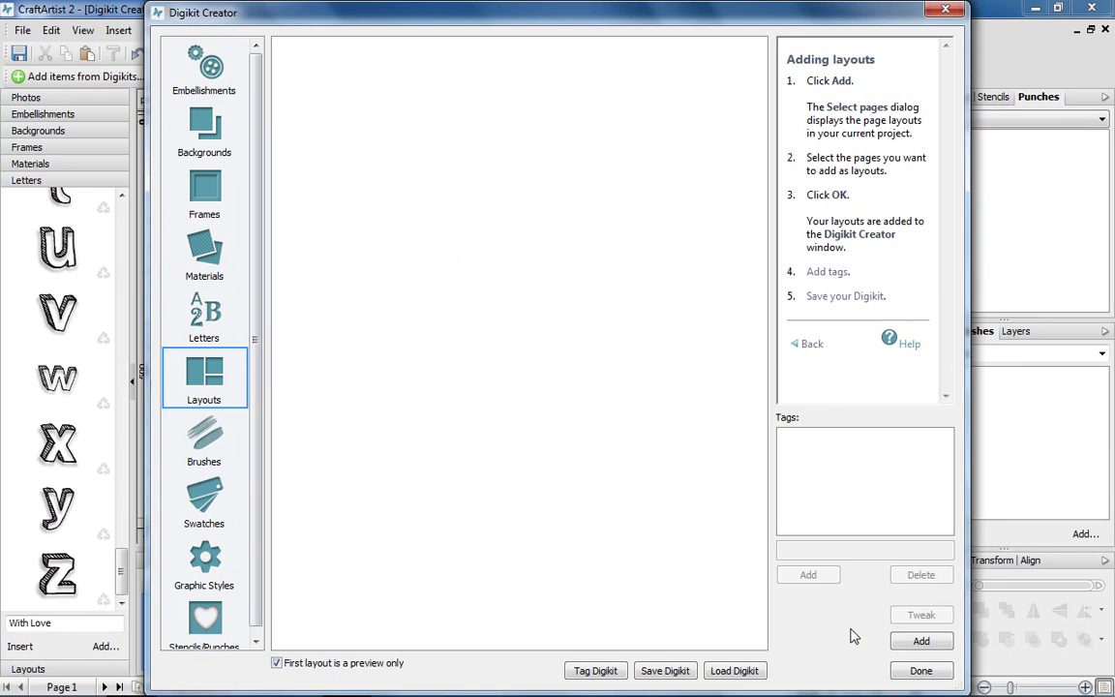
pyautogui.click(920, 642)
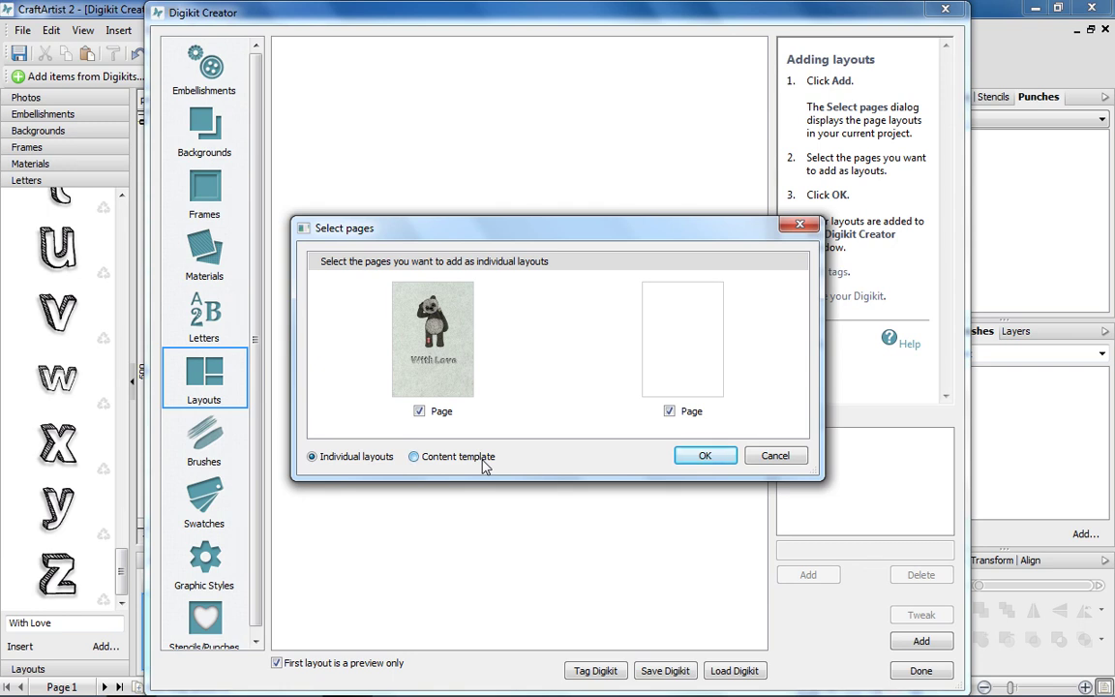
pyautogui.click(483, 463)
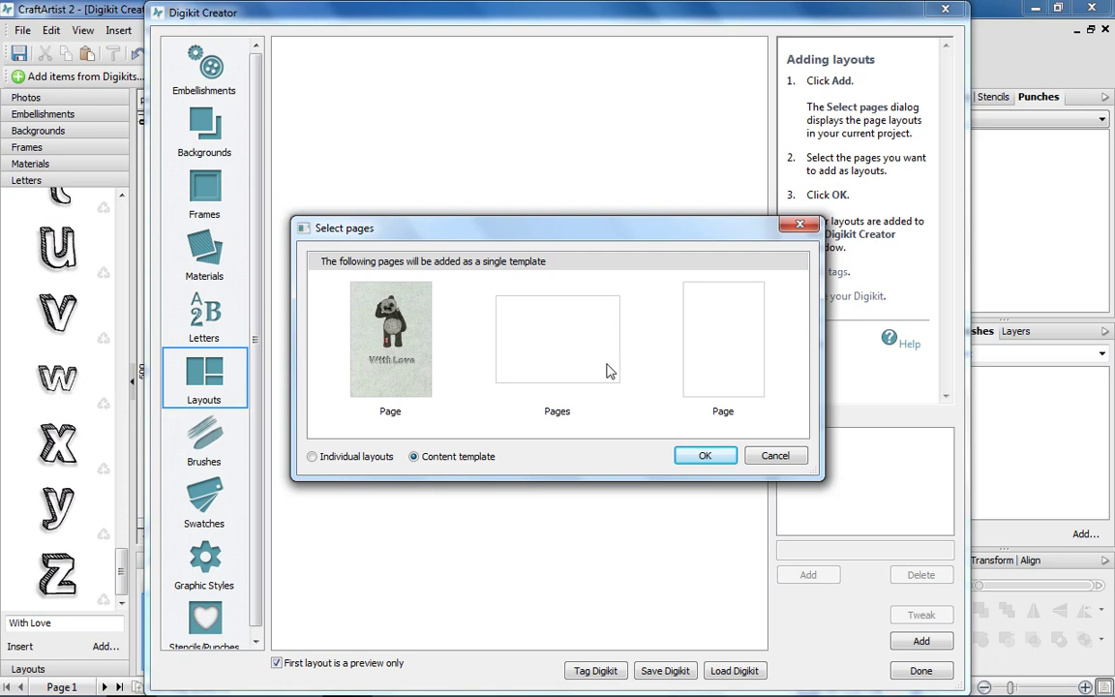
pyautogui.click(706, 456)
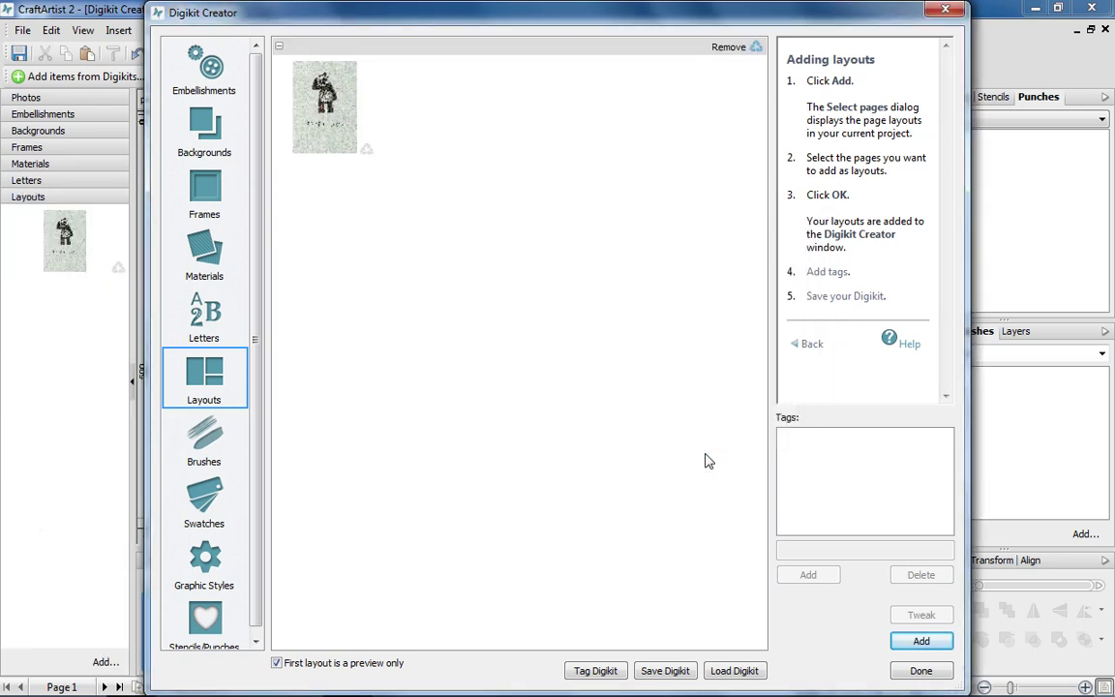
pyautogui.click(922, 641)
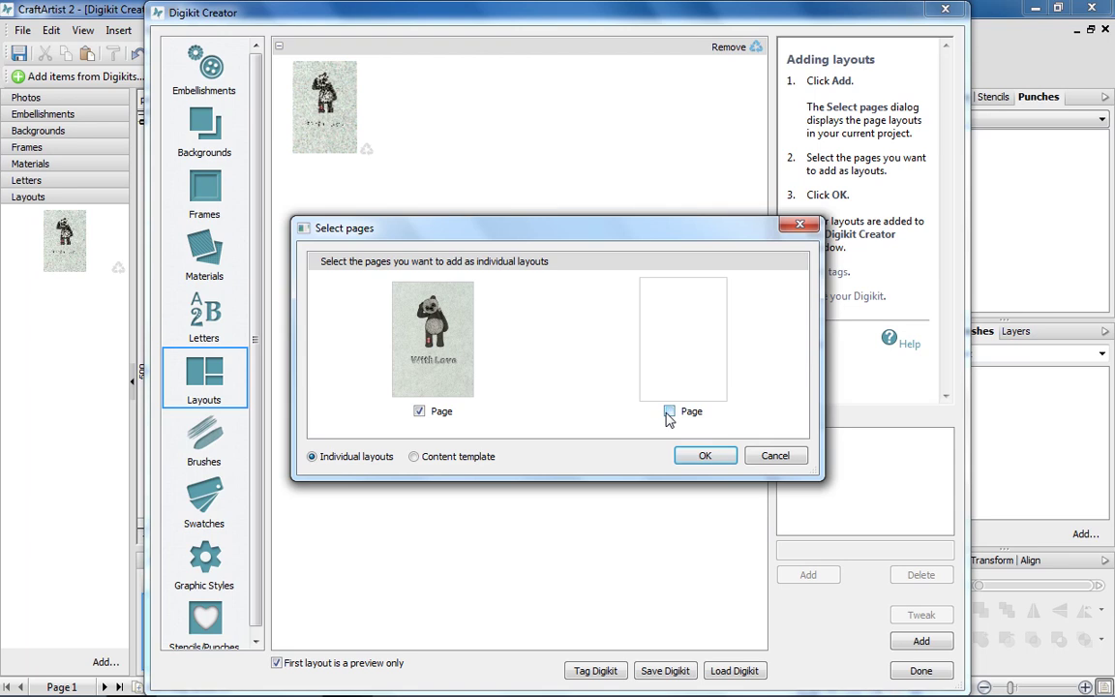
pyautogui.click(685, 464)
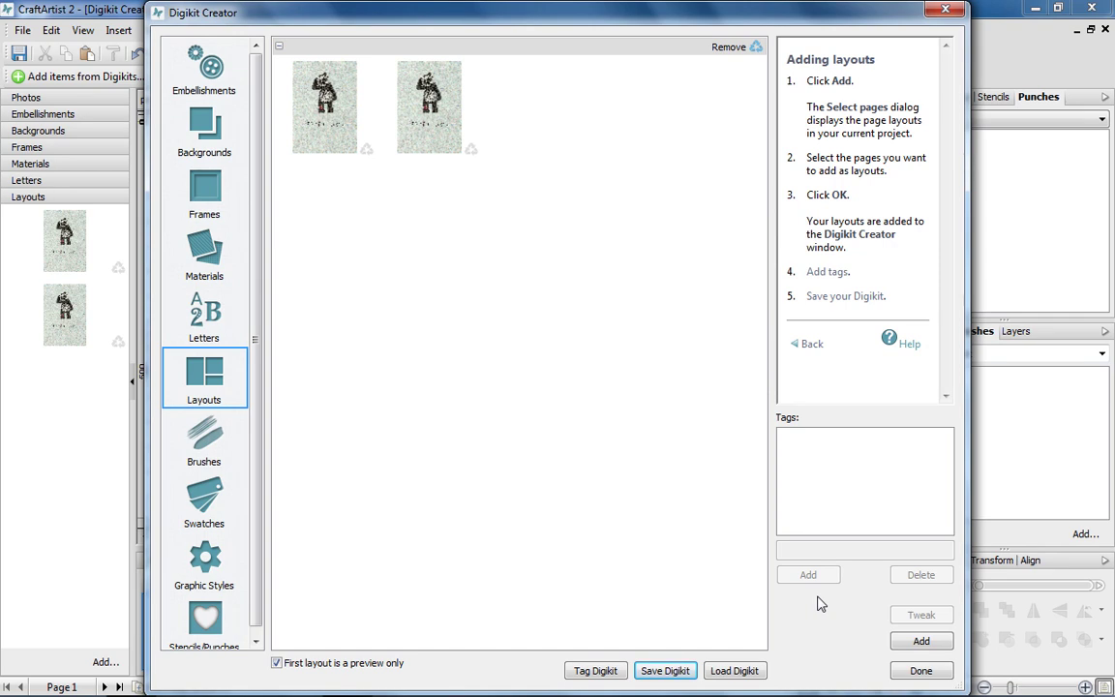
# Step: Set the first card layout's type to Greeting Card under the Thinking of You category
pyautogui.click(308, 150)
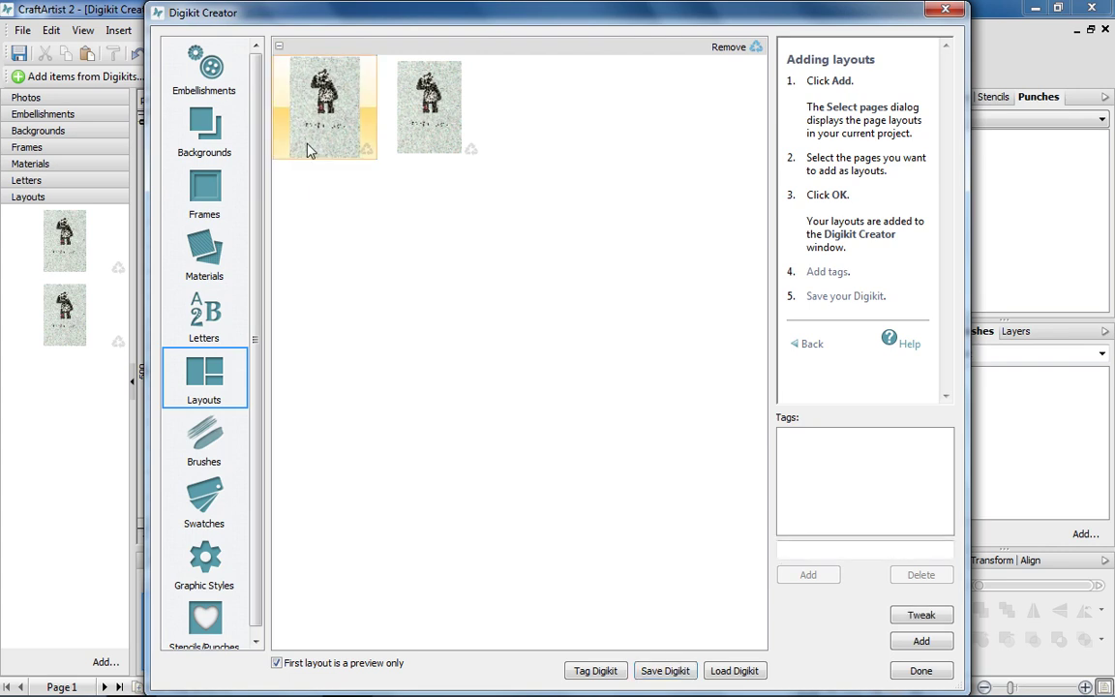
pyautogui.click(905, 621)
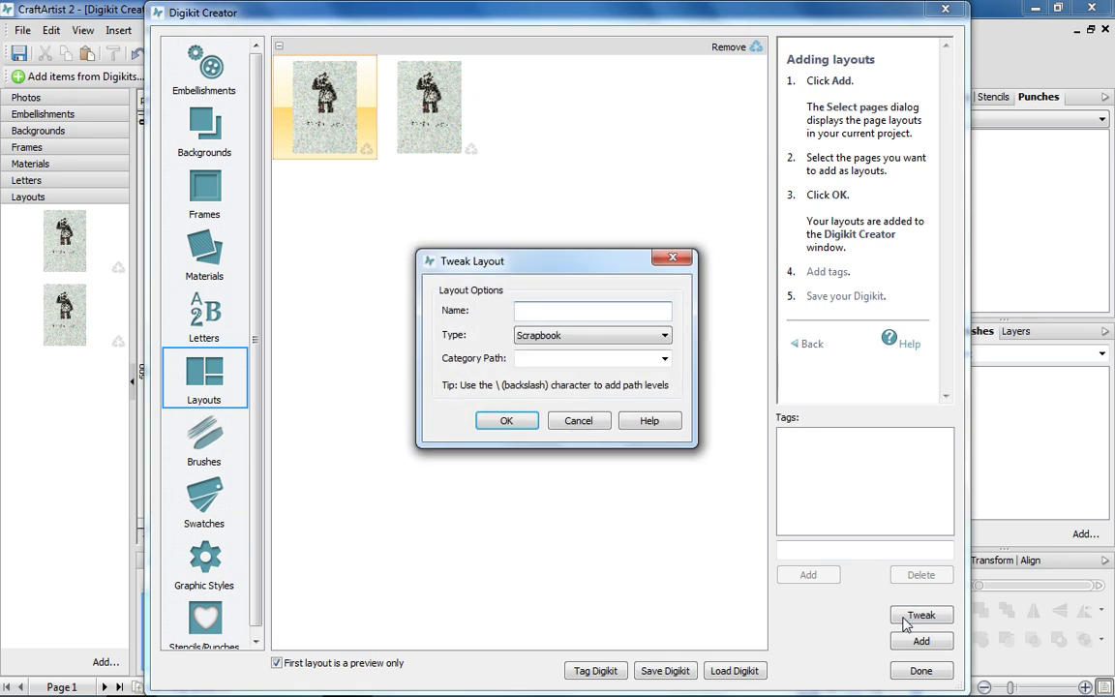
pyautogui.click(617, 339)
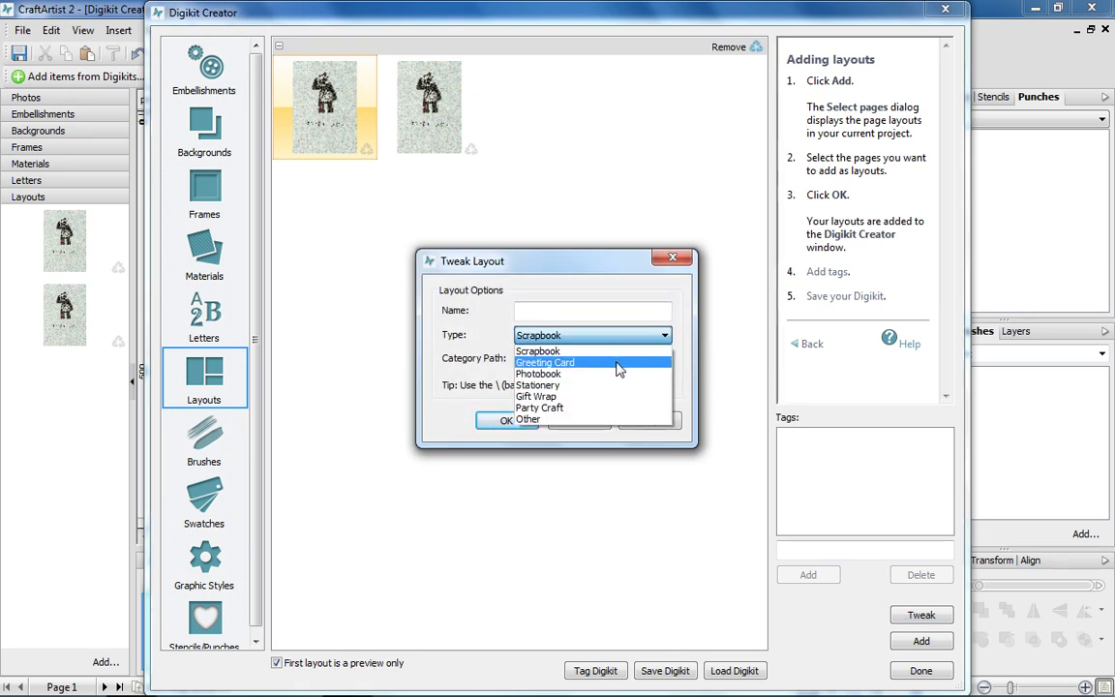
pyautogui.click(618, 364)
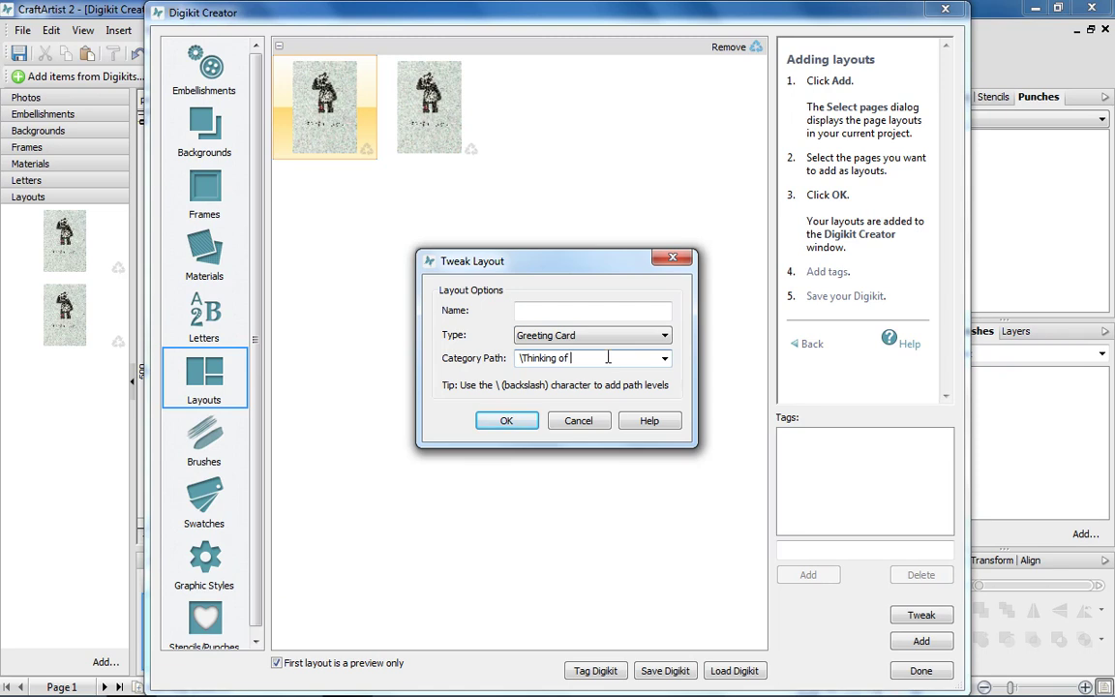
pyautogui.click(523, 422)
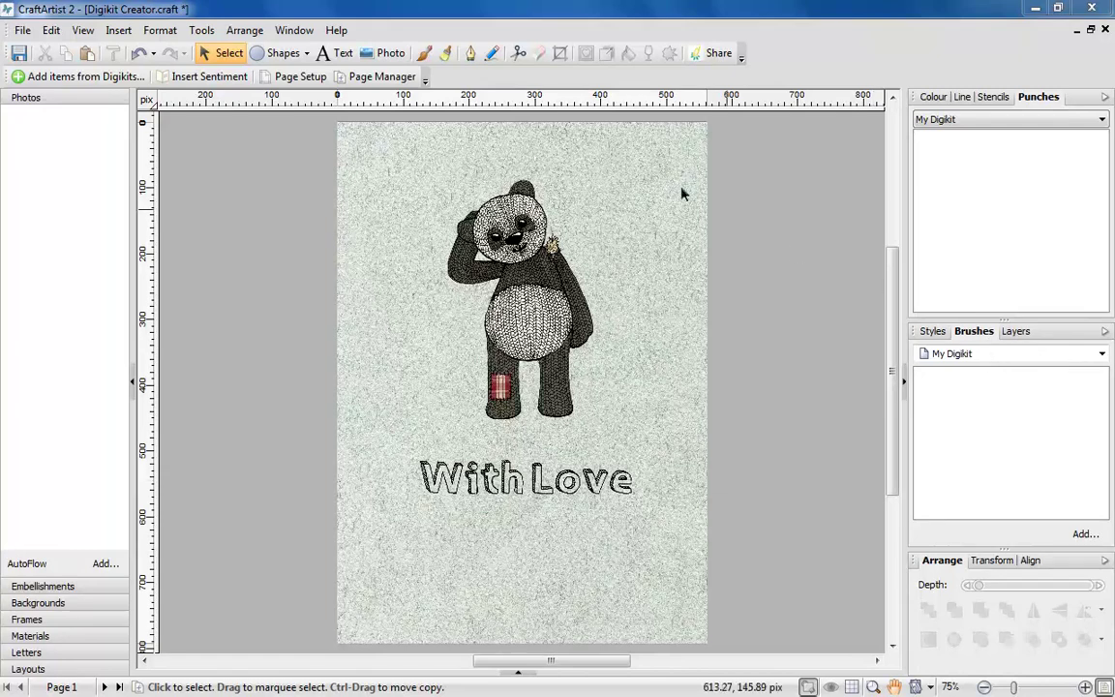
pyautogui.click(425, 54)
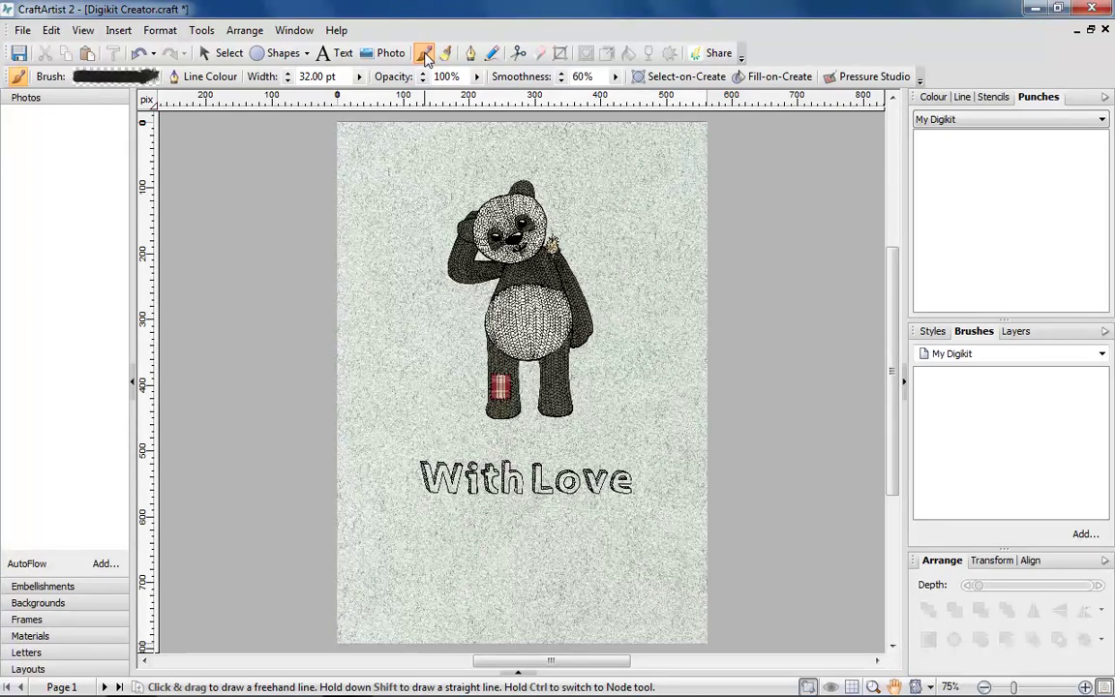
# Step: Start a new spray brush from the Digikit Creator's Brushes category
pyautogui.click(218, 54)
pyautogui.click(202, 31)
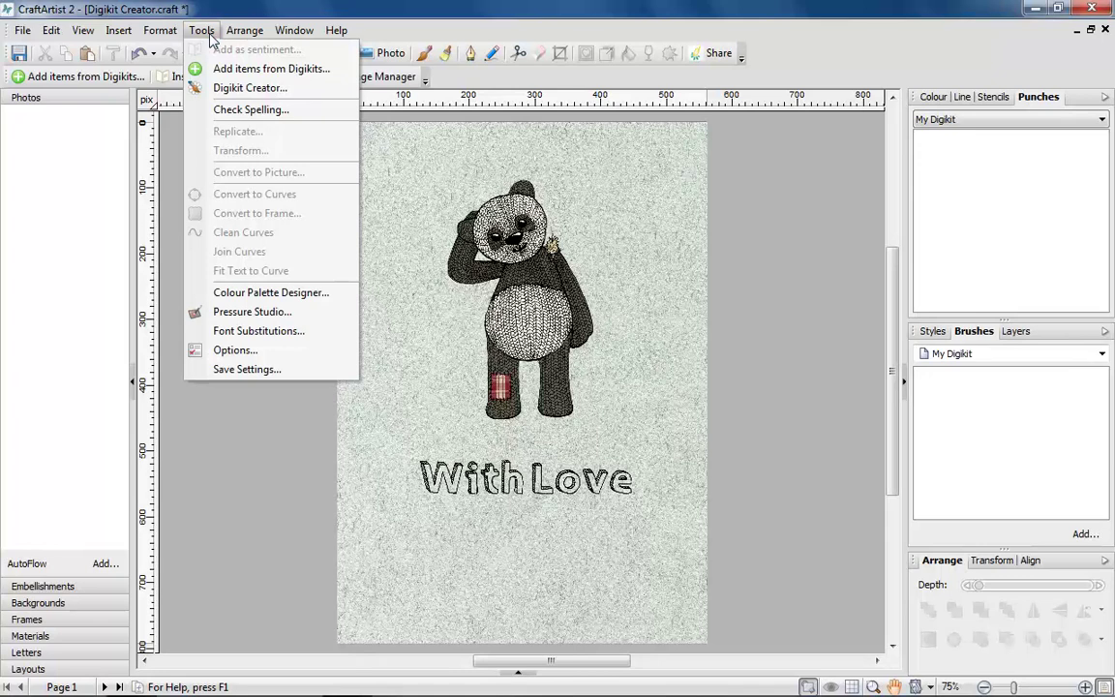
pyautogui.click(223, 88)
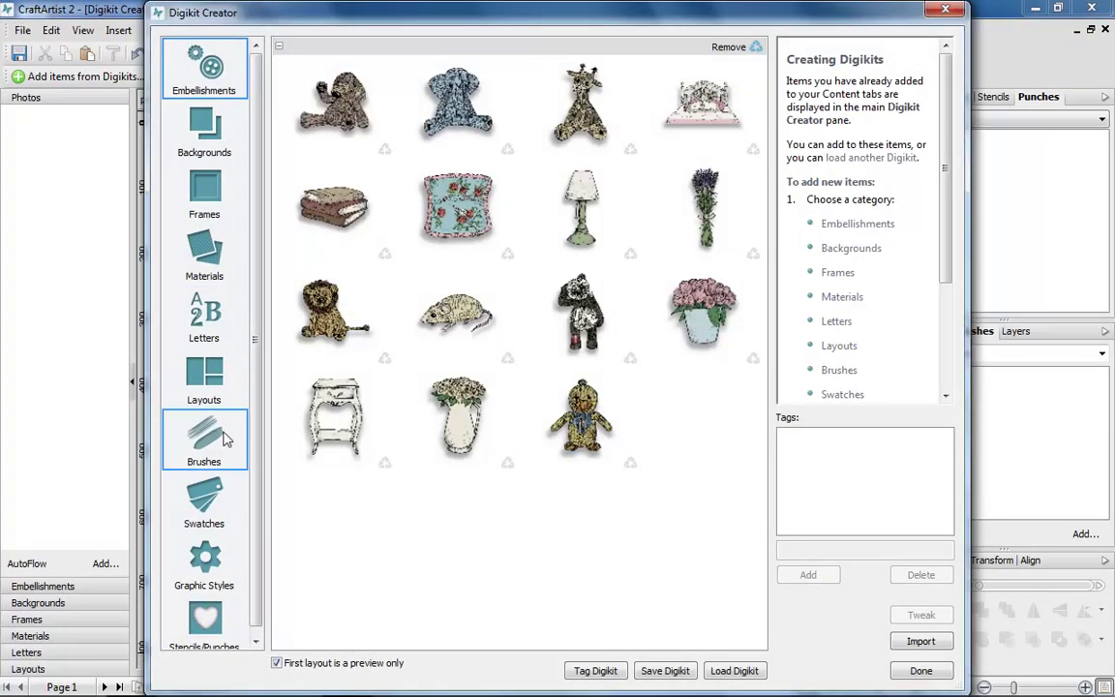
pyautogui.click(222, 445)
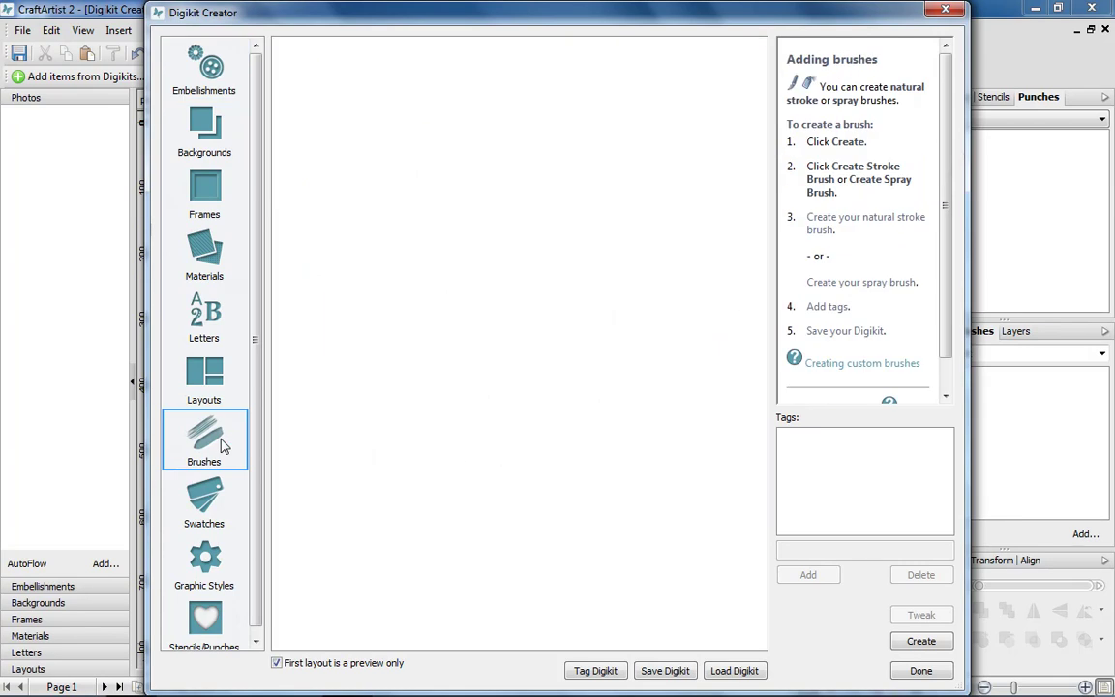
pyautogui.click(914, 641)
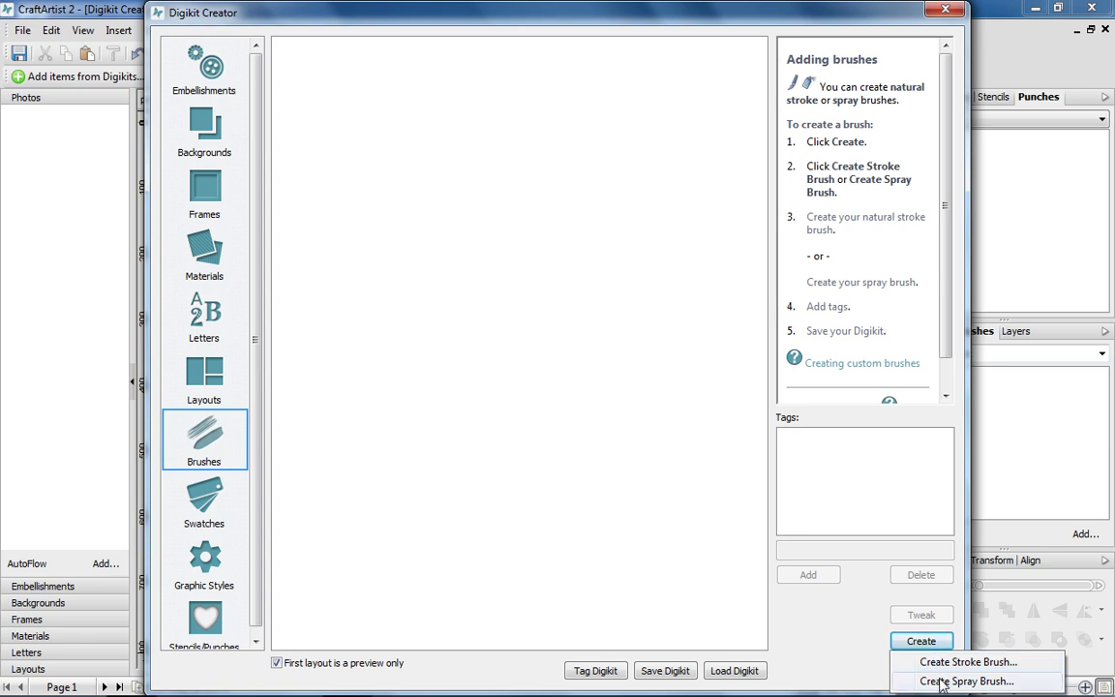
pyautogui.click(940, 681)
pyautogui.click(920, 670)
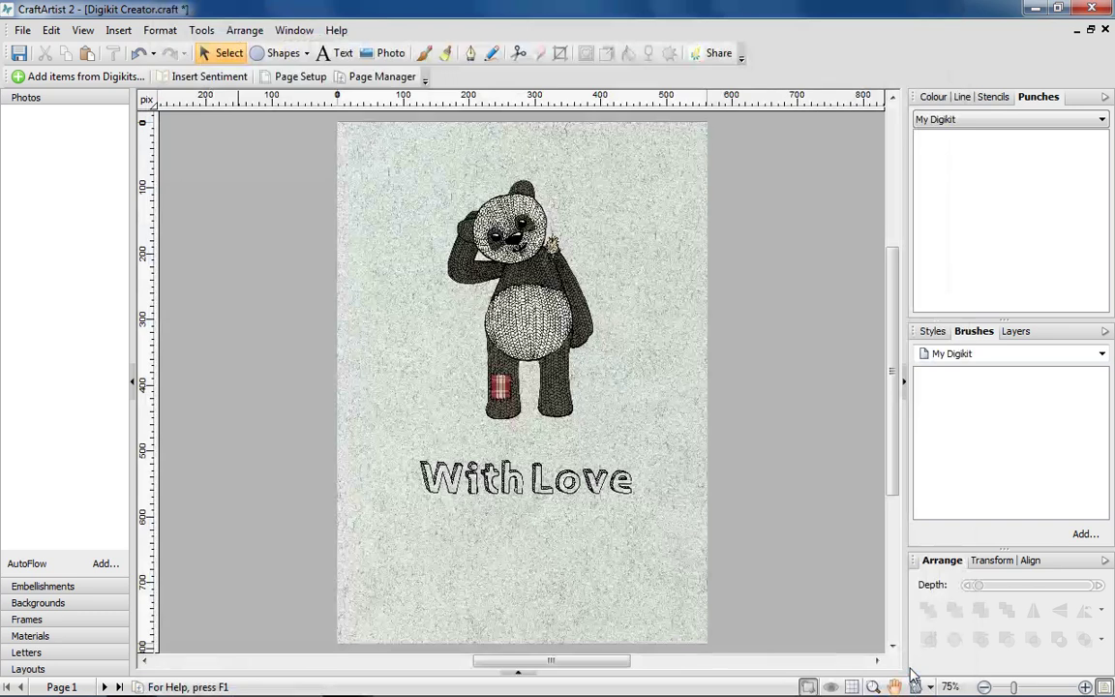
# Step: Add a new stroke brush from Global Airbrush 02, filed under the My Digikit category
pyautogui.click(963, 354)
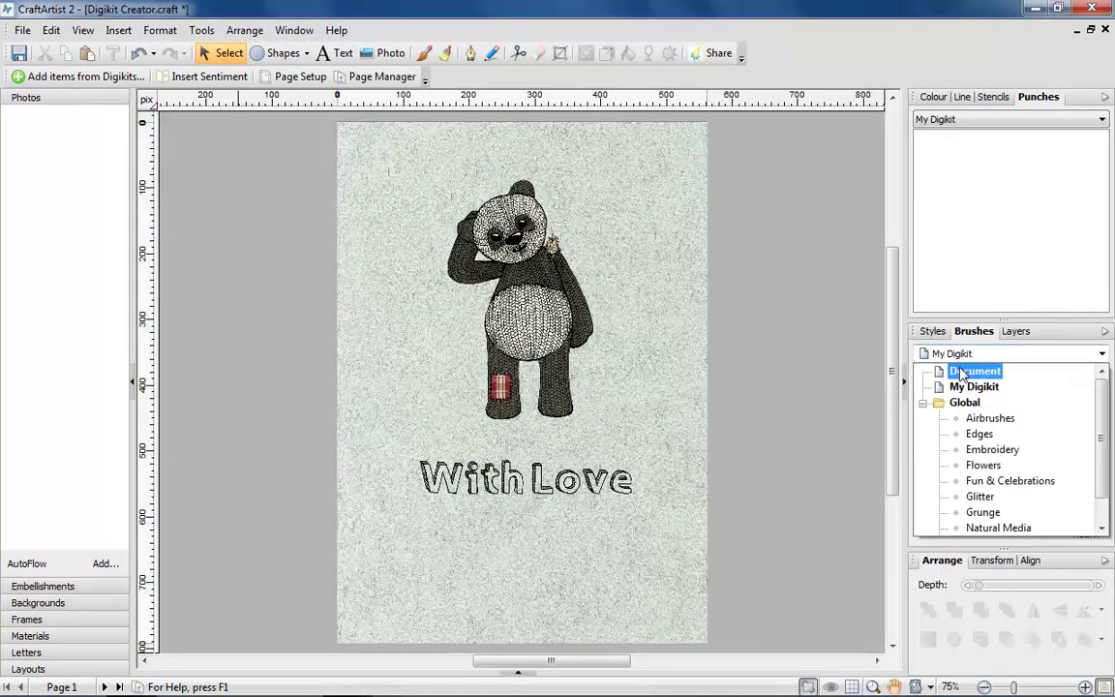
pyautogui.click(964, 405)
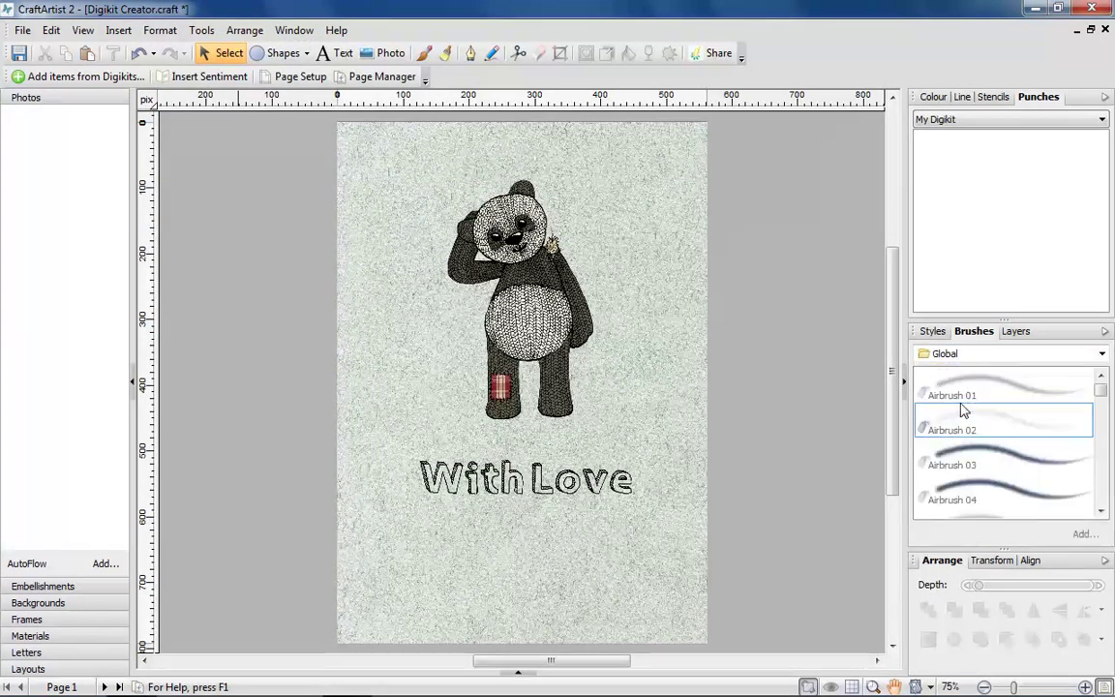
pyautogui.rightClick(979, 442)
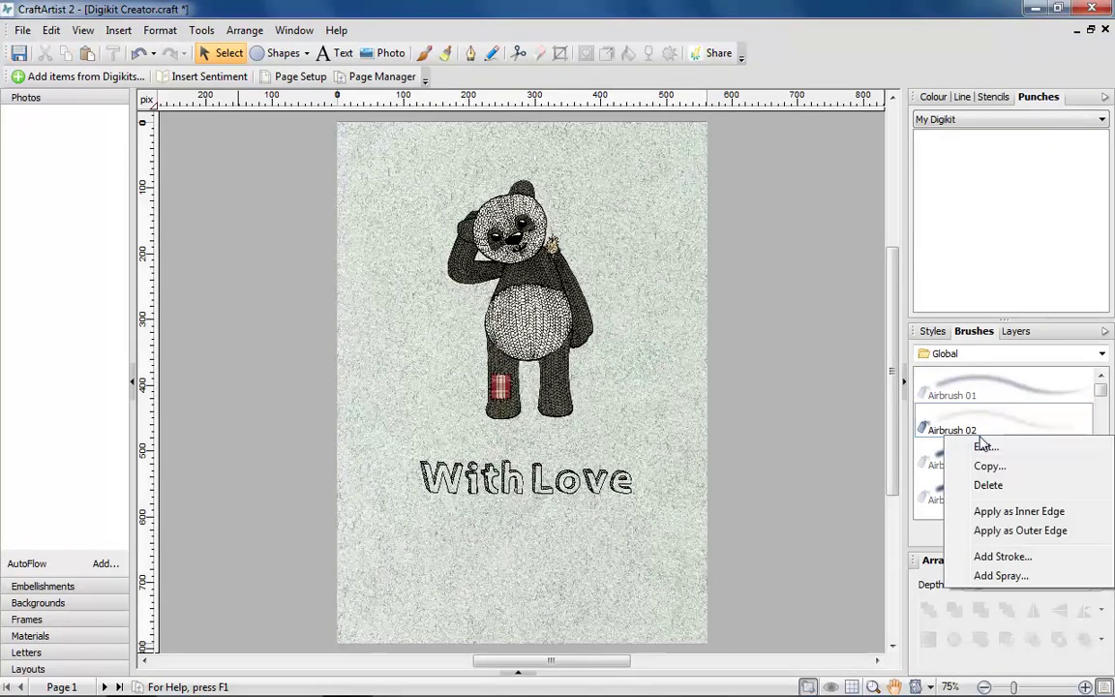
pyautogui.click(999, 561)
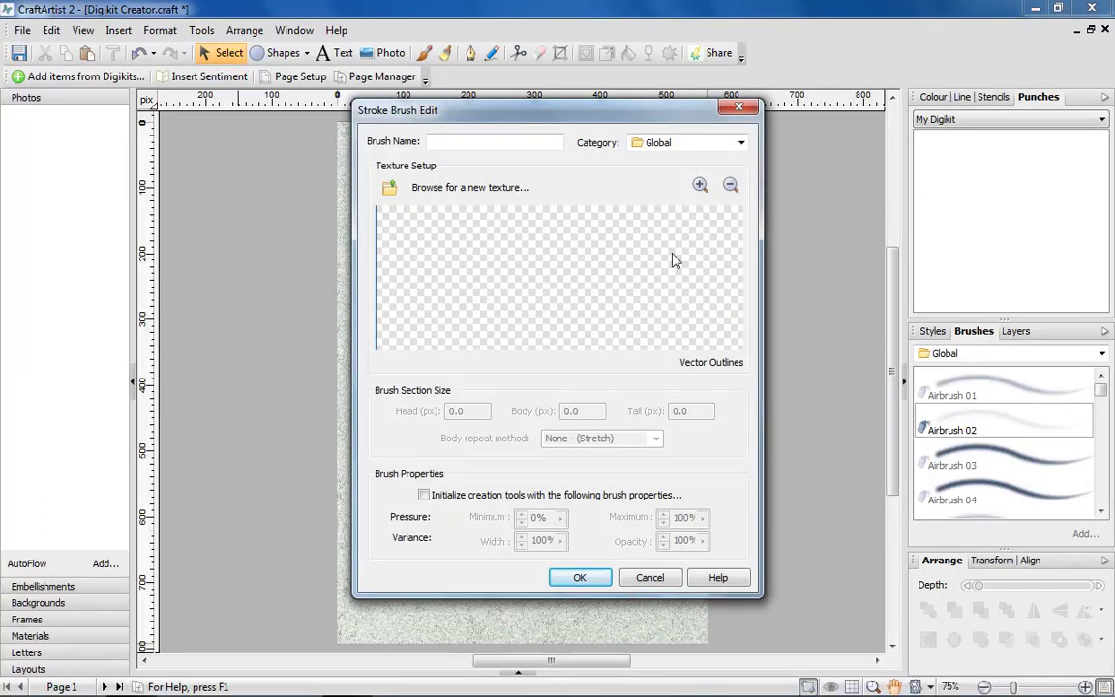
pyautogui.click(693, 144)
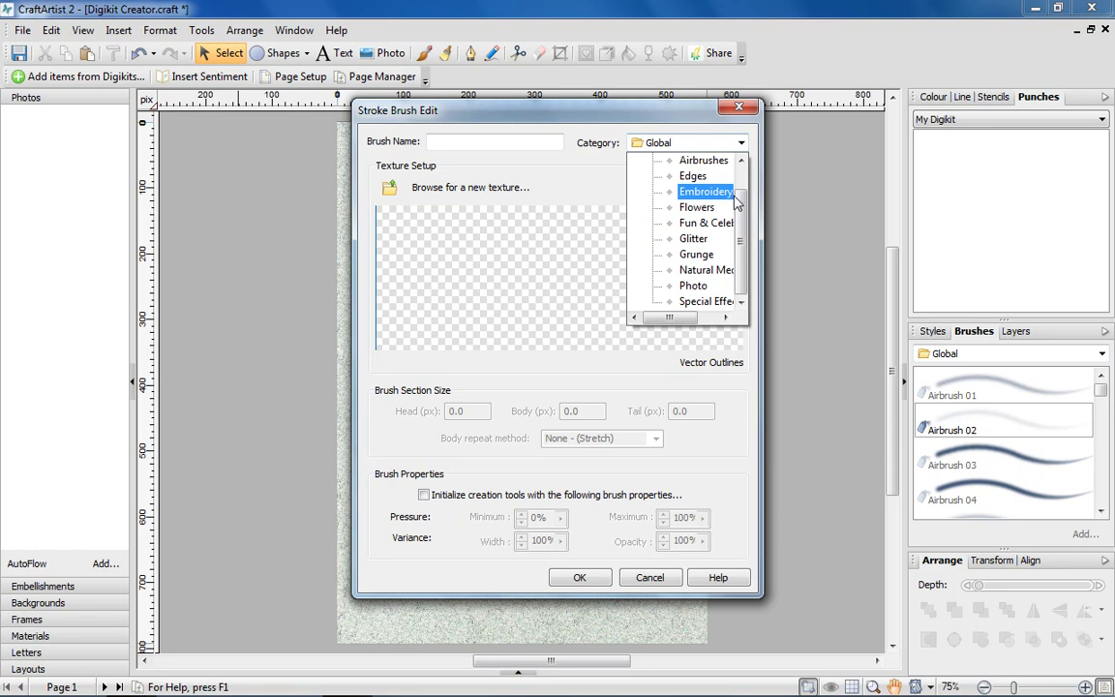
pyautogui.scroll(1, 741, 191)
pyautogui.moveTo(742, 191); pyautogui.dragTo(744, 171)
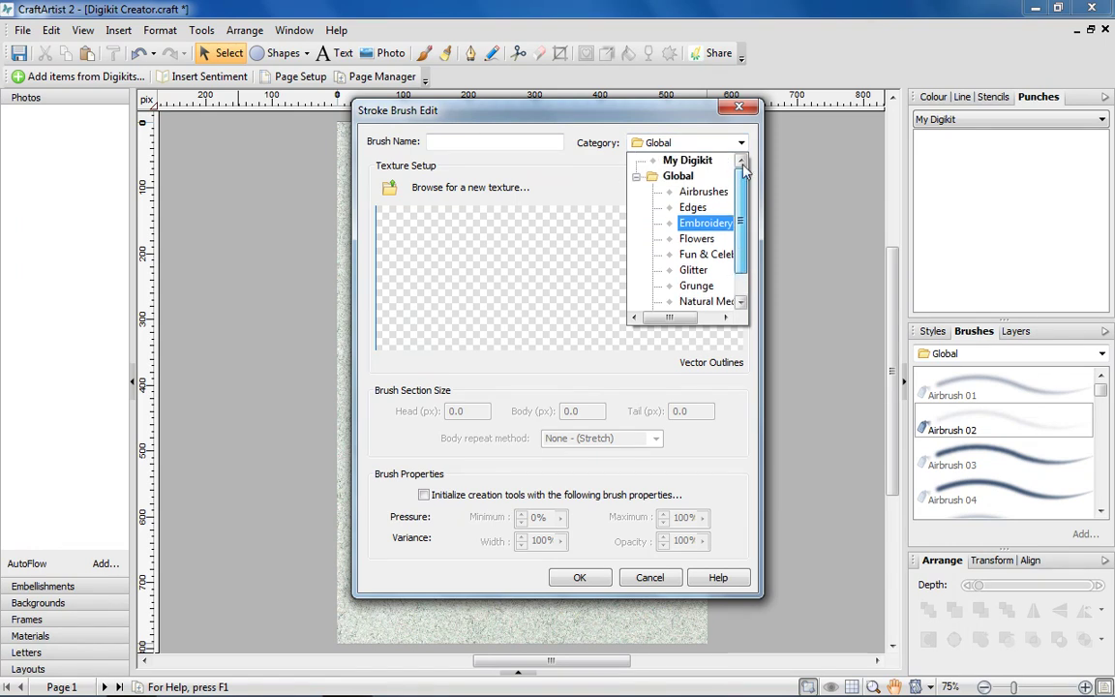
pyautogui.click(708, 162)
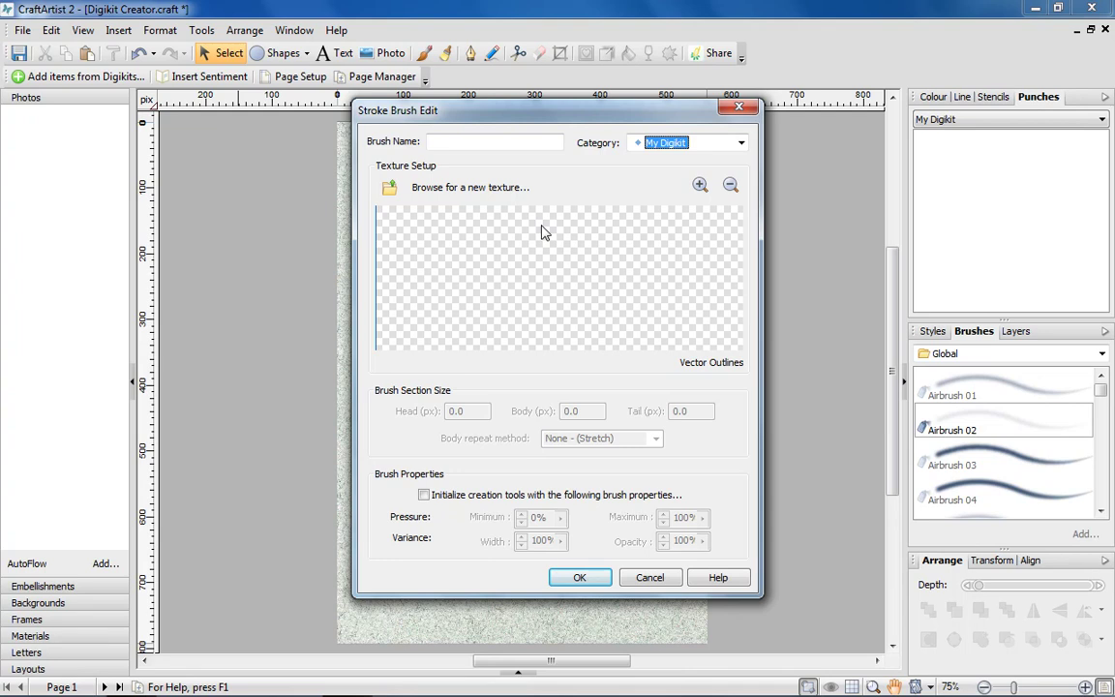
pyautogui.click(580, 577)
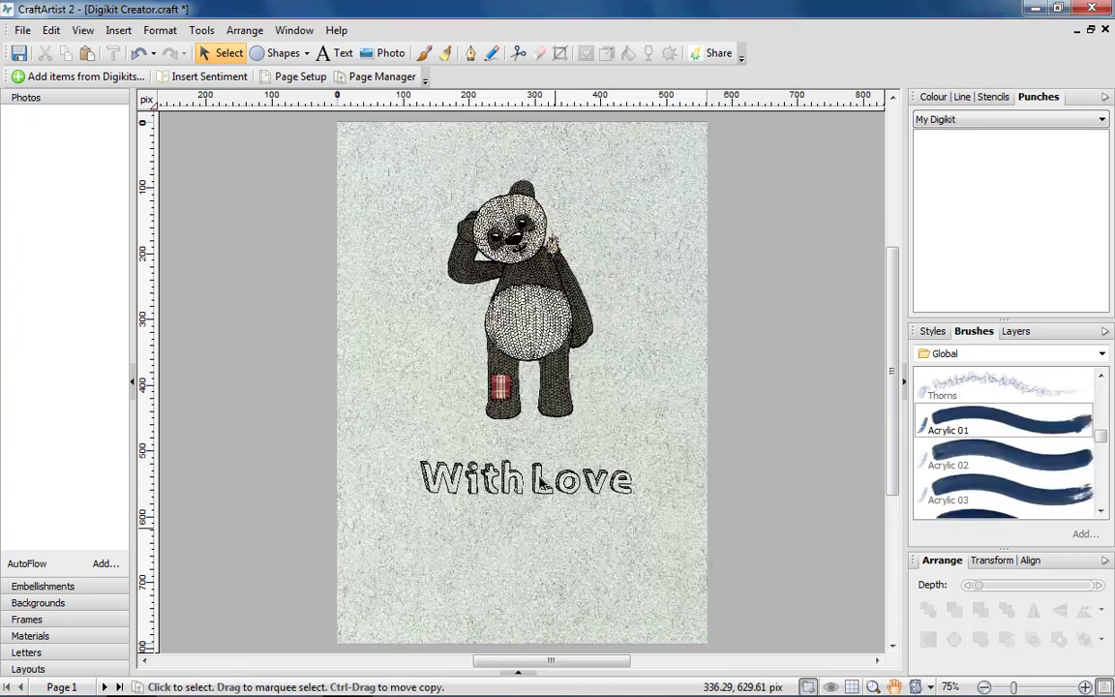
pyautogui.click(336, 30)
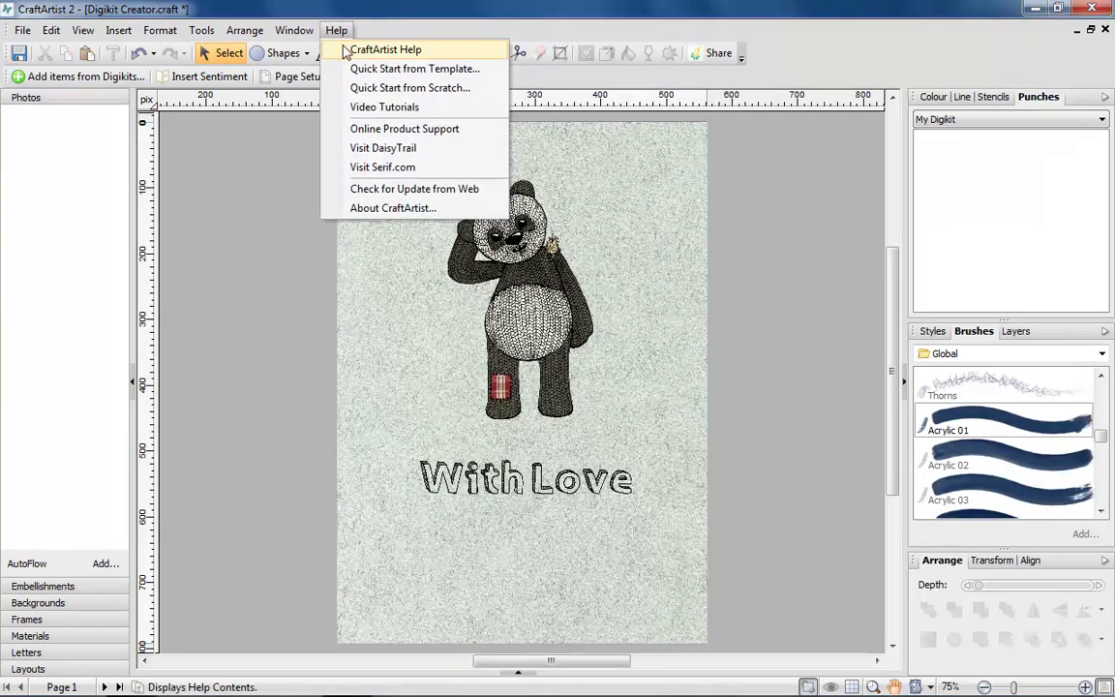
pyautogui.click(377, 49)
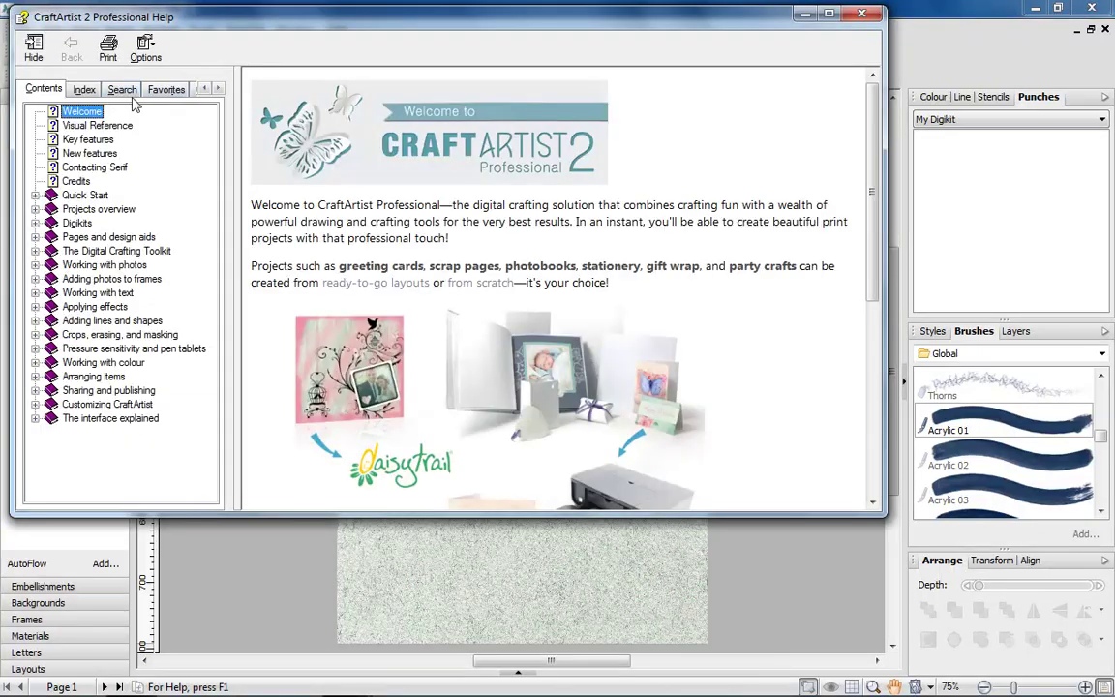
pyautogui.click(122, 91)
pyautogui.write('Brushes')
pyautogui.press('Return')
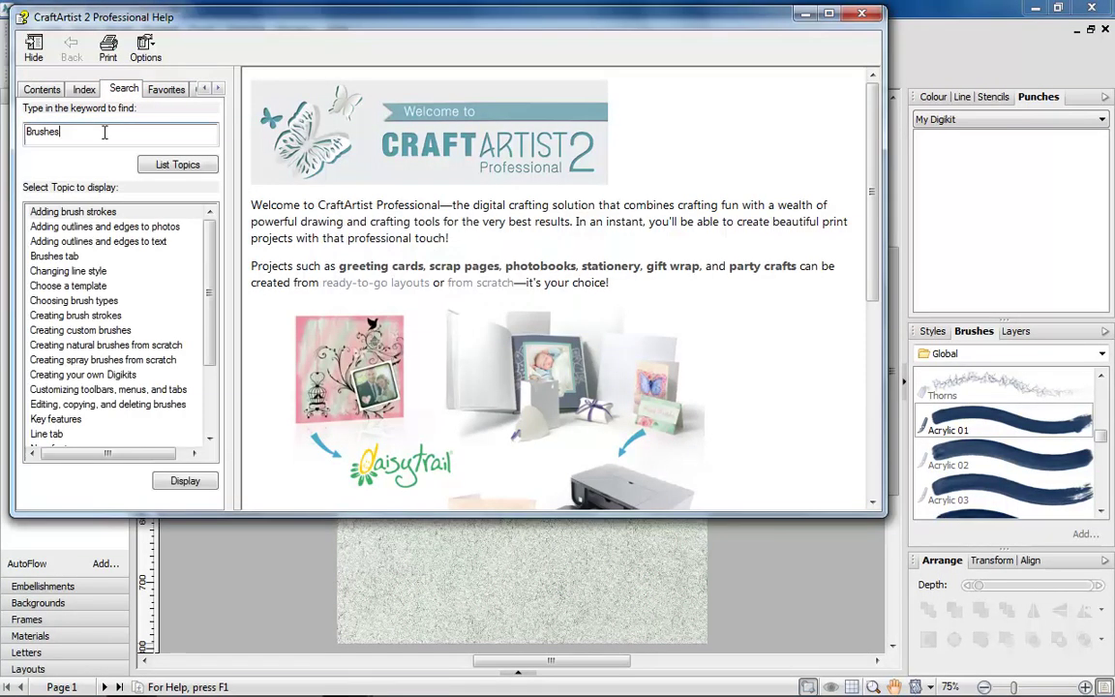
pyautogui.doubleClick(101, 213)
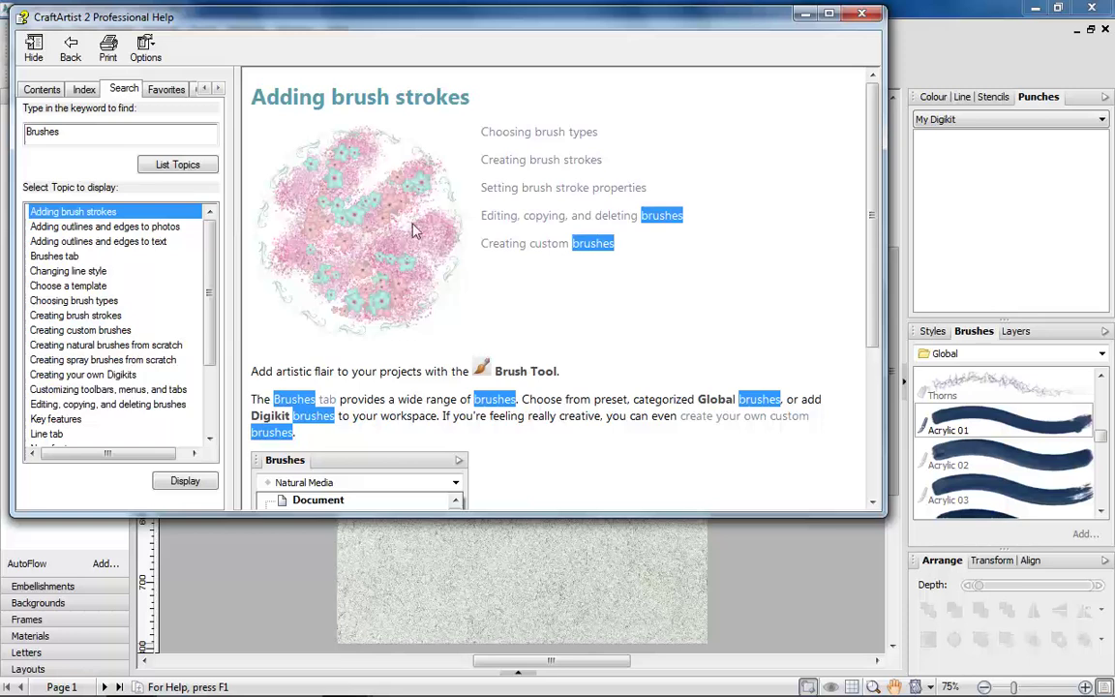
pyautogui.moveTo(871, 213)
pyautogui.mouseDown()
pyautogui.moveTo(872, 373)
pyautogui.moveTo(876, 194)
pyautogui.mouseUp()
pyautogui.click(584, 161)
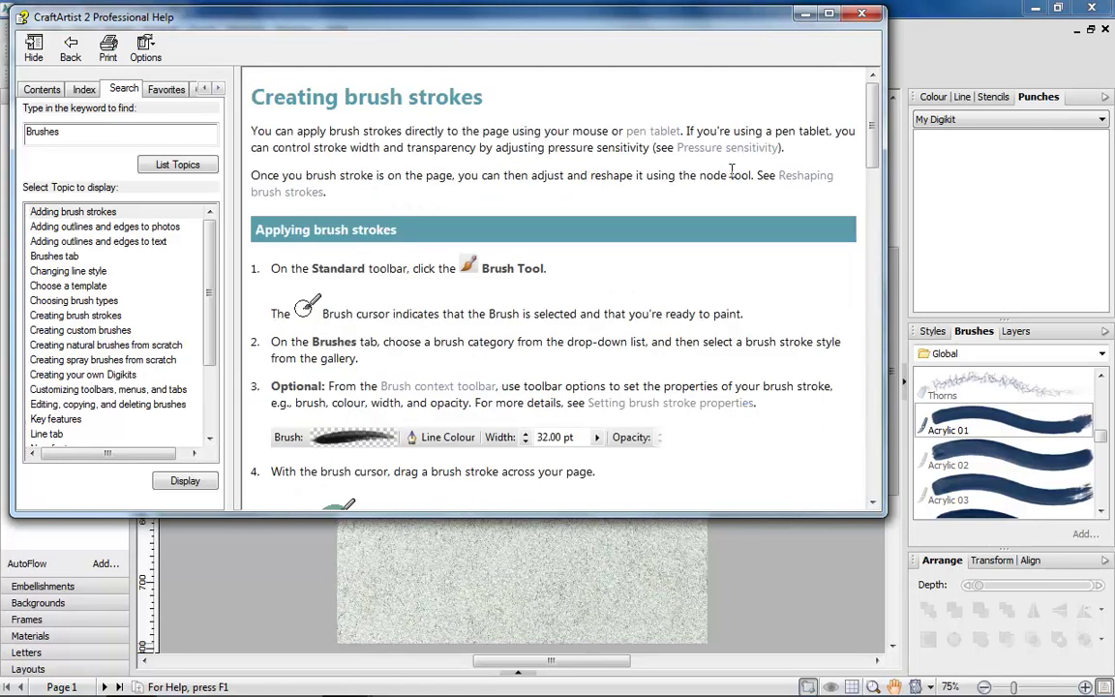
pyautogui.moveTo(879, 169); pyautogui.dragTo(882, 384)
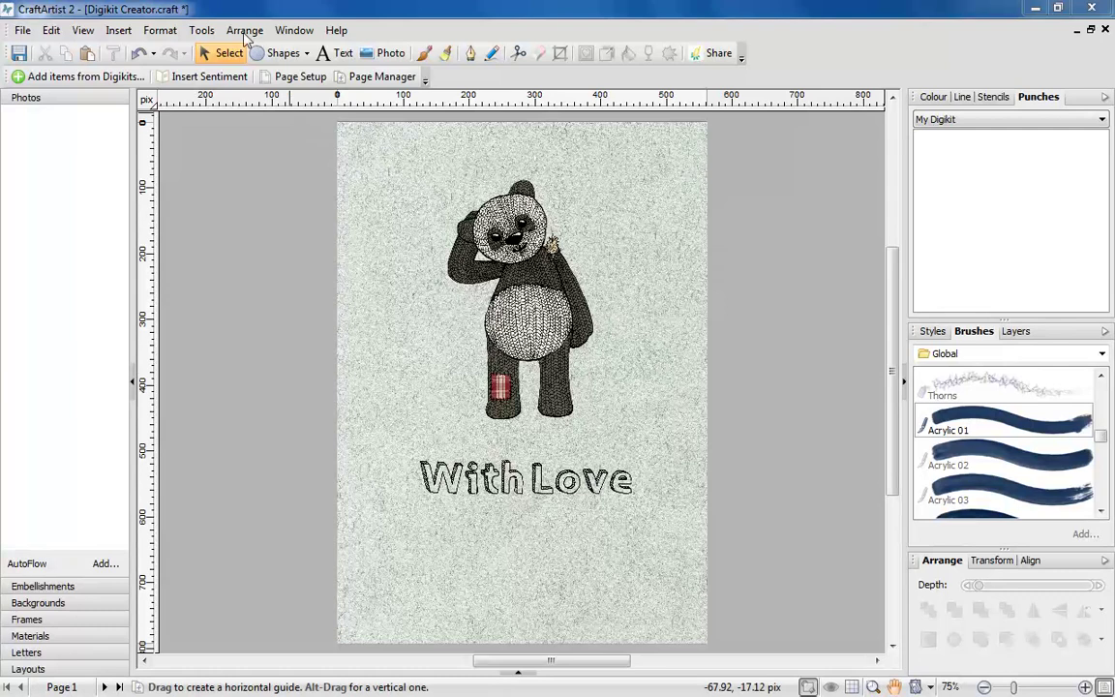
pyautogui.click(202, 30)
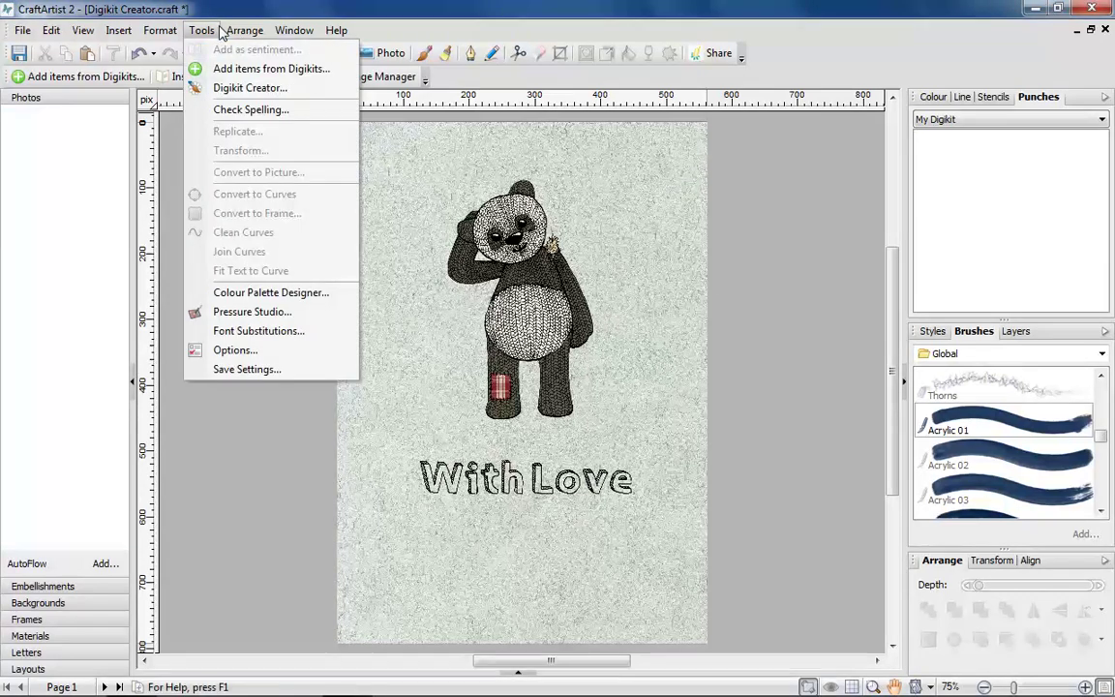
pyautogui.click(236, 89)
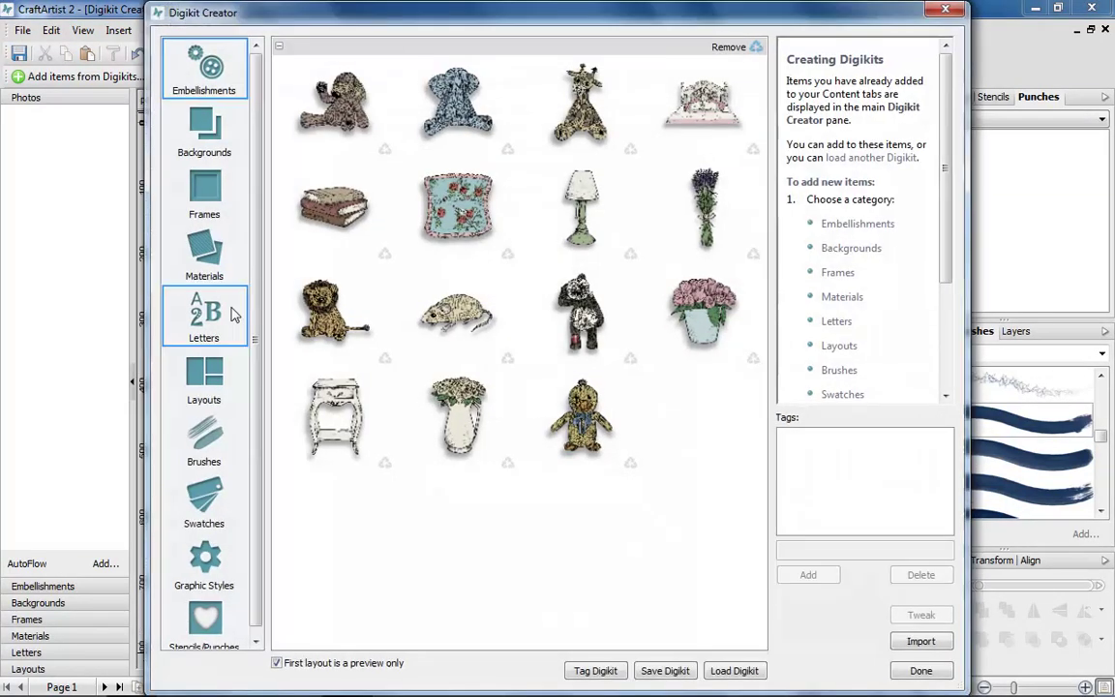
pyautogui.click(219, 503)
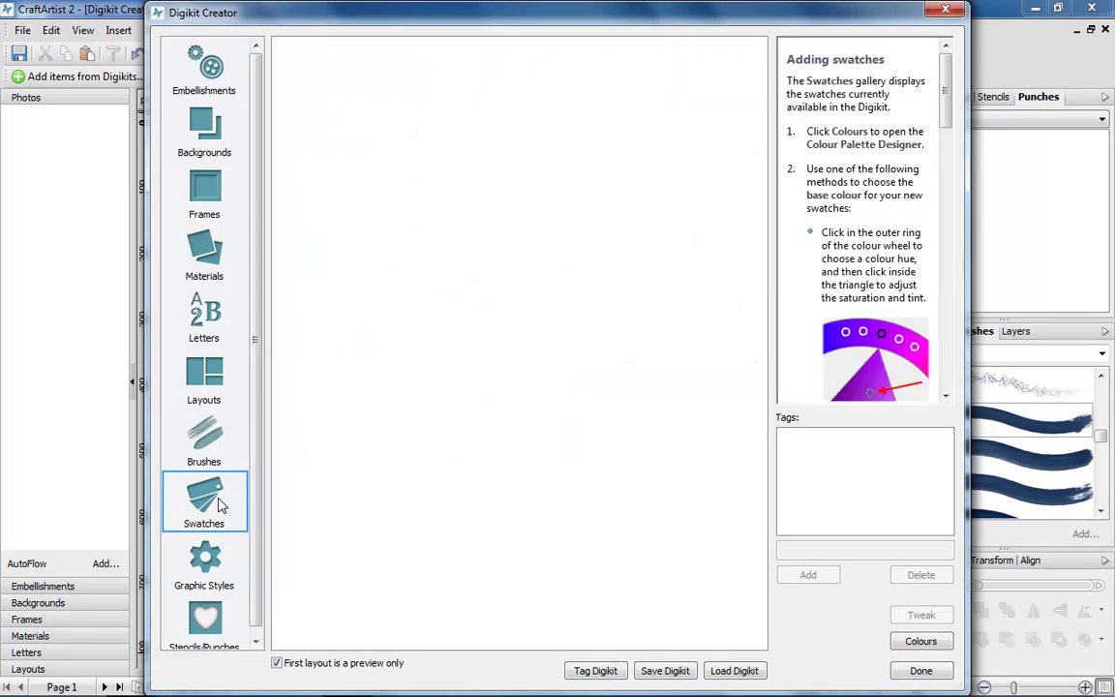
pyautogui.click(916, 645)
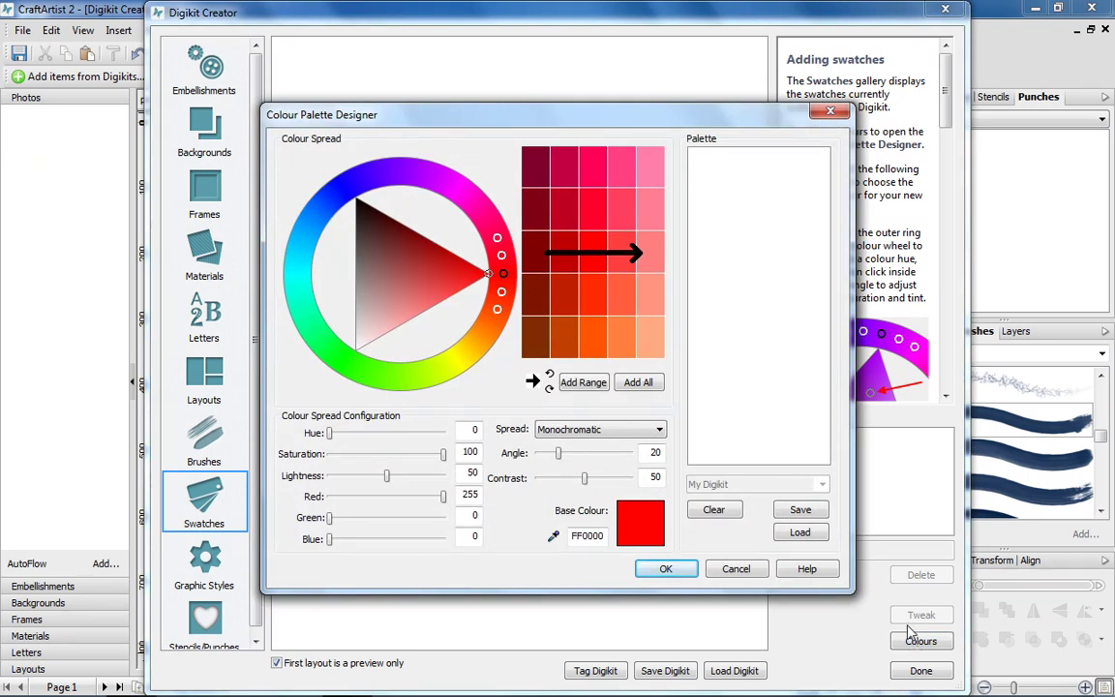
pyautogui.click(666, 569)
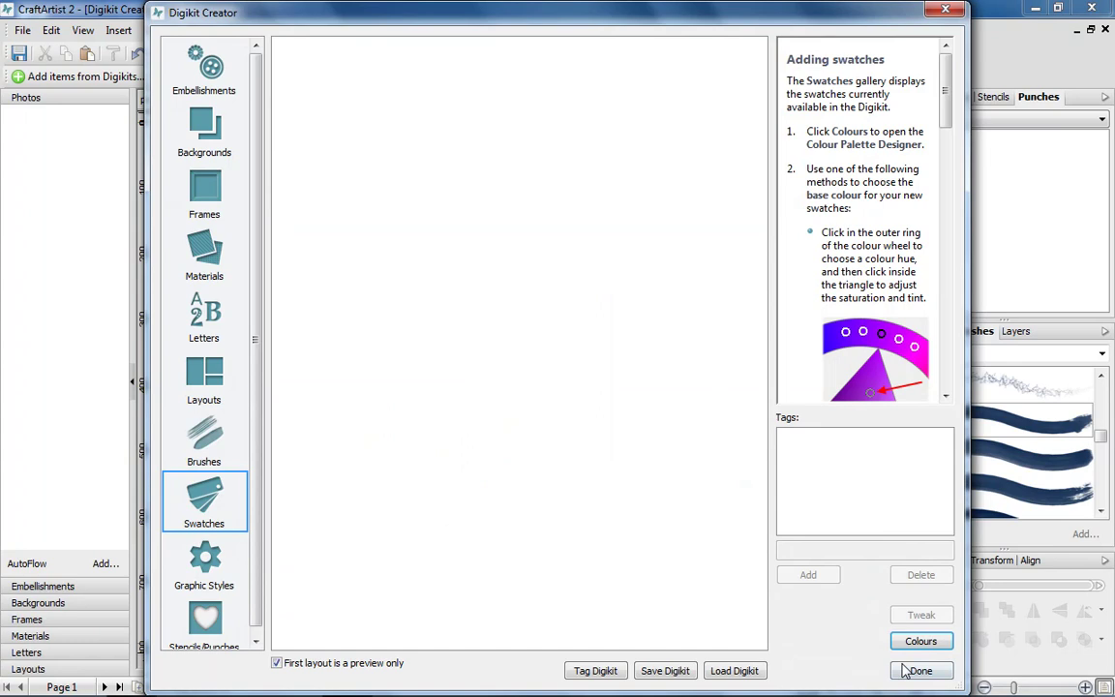
pyautogui.click(910, 670)
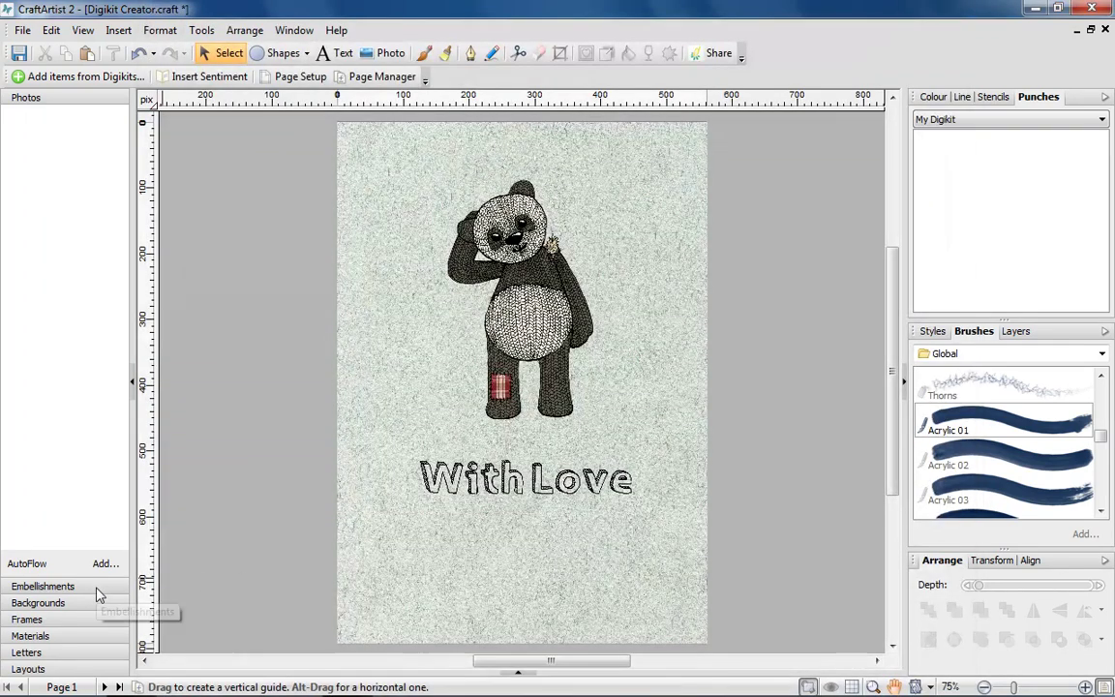
# Step: Start a new Digikit swatch palette and add a green colour to it
pyautogui.click(97, 594)
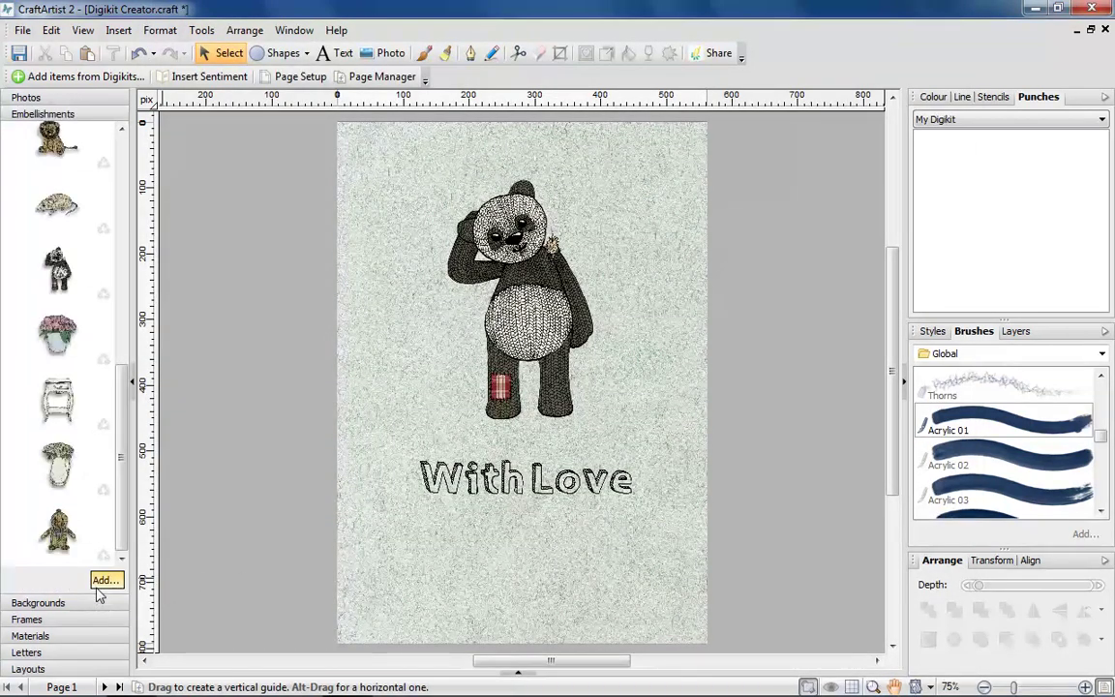
pyautogui.click(206, 31)
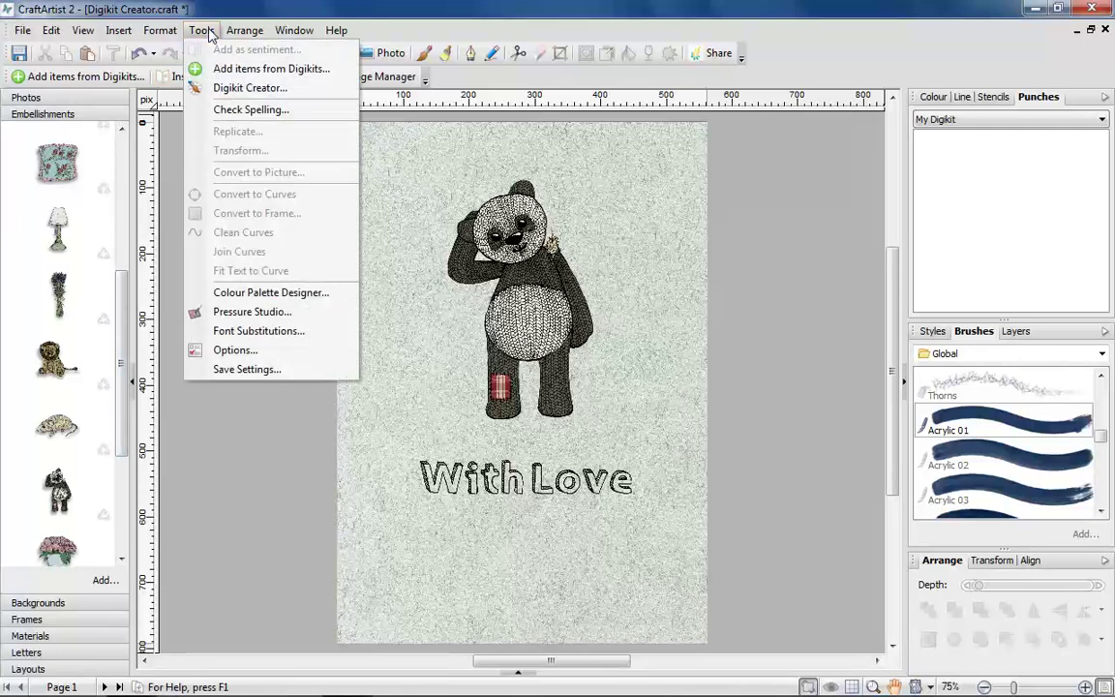
pyautogui.click(210, 88)
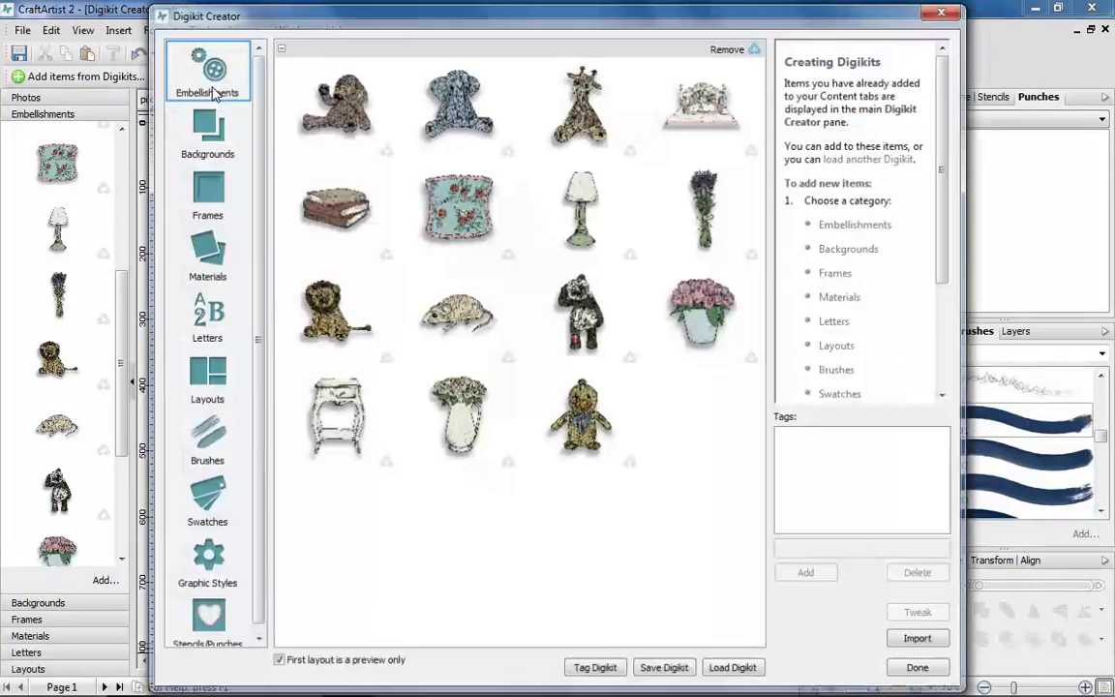
pyautogui.click(232, 500)
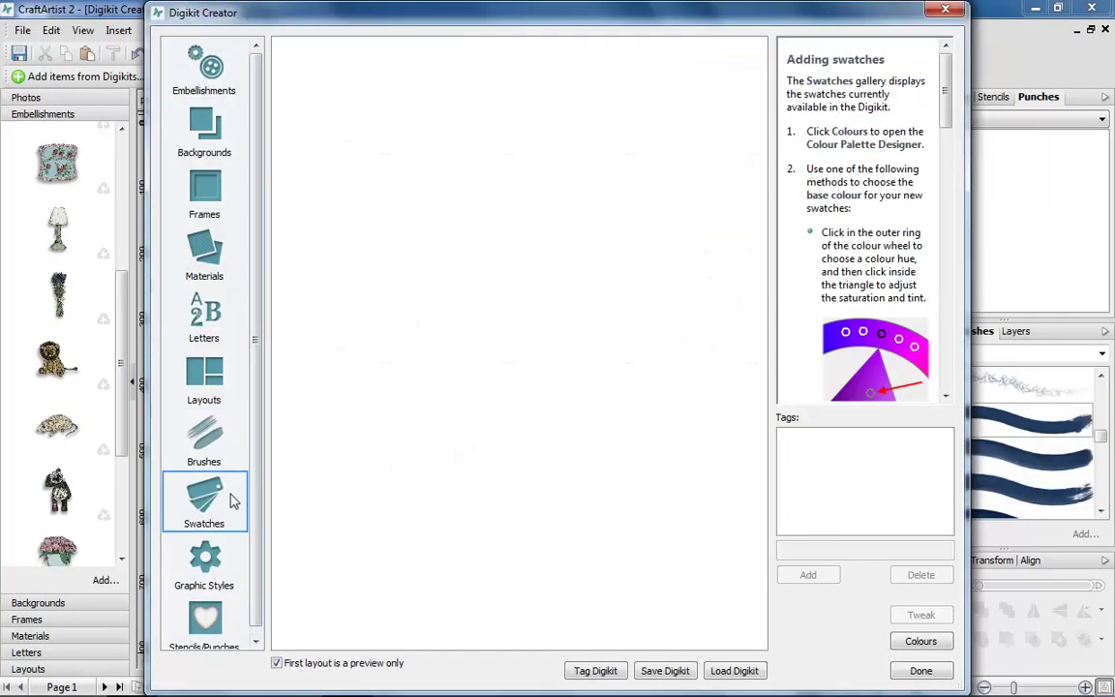
pyautogui.click(921, 641)
pyautogui.moveTo(556, 539); pyautogui.dragTo(69, 544)
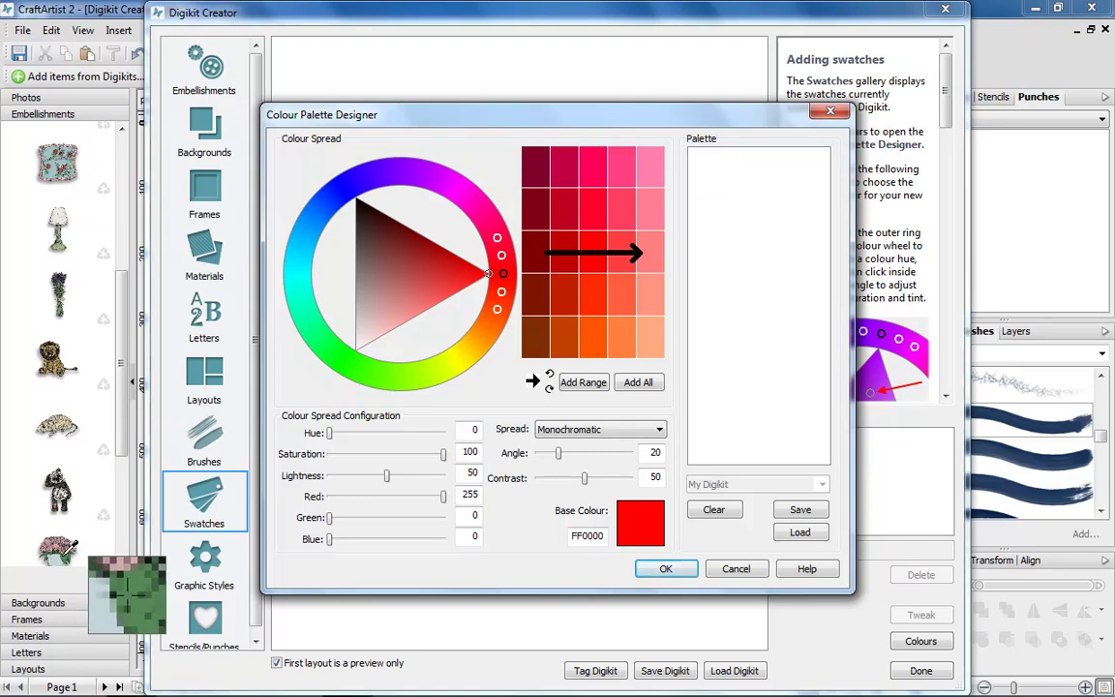
pyautogui.click(346, 362)
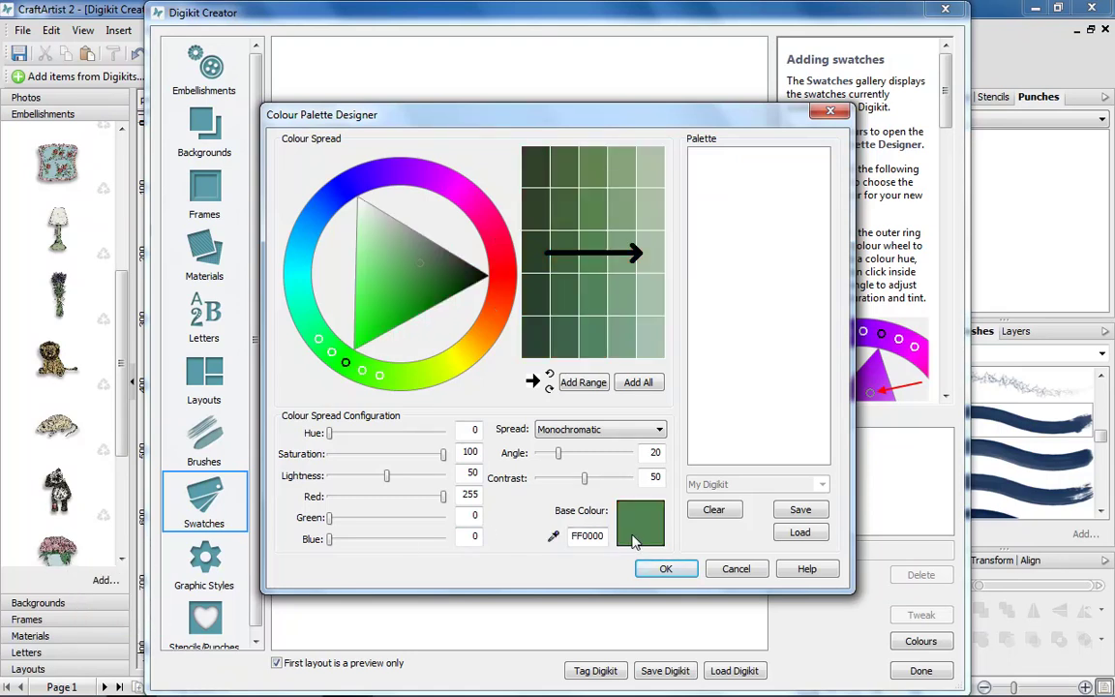
pyautogui.moveTo(632, 540); pyautogui.dragTo(735, 426)
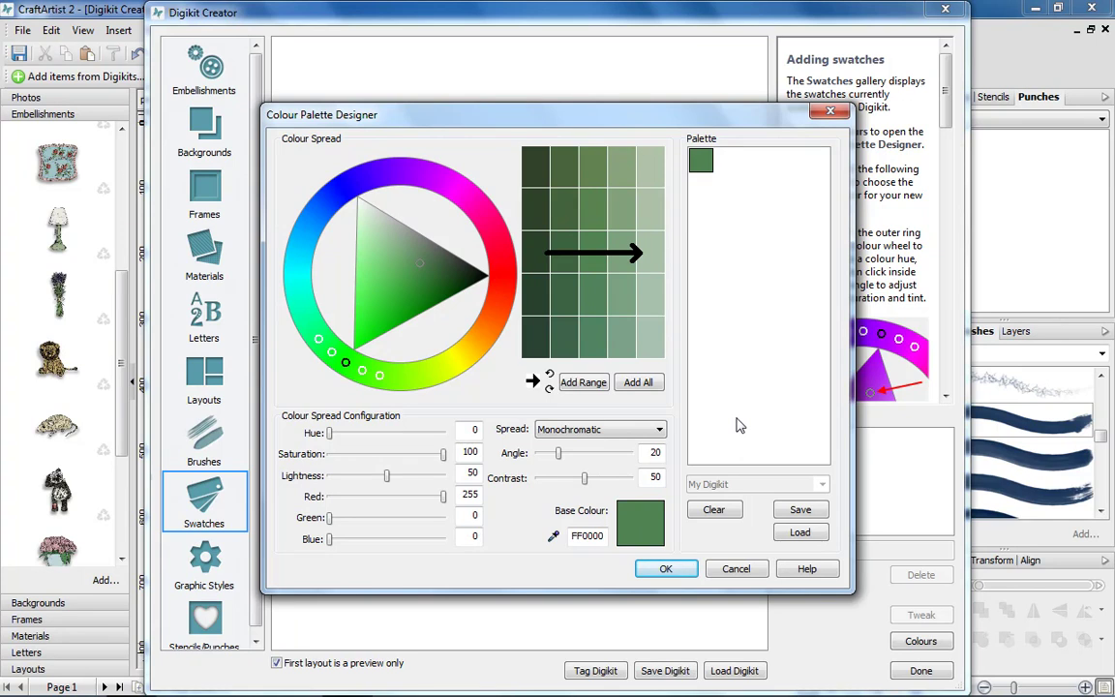
# Step: Add a pink swatch and a tan swatch sampled from the lion, then confirm the palette
pyautogui.moveTo(553, 535); pyautogui.dragTo(65, 541)
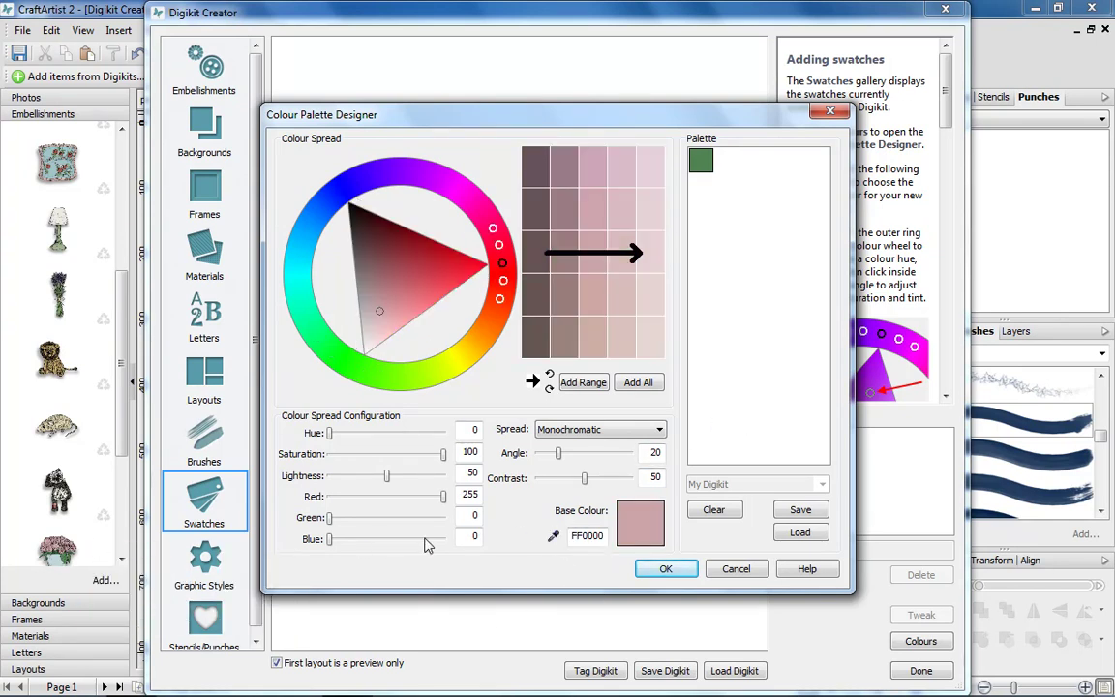
pyautogui.moveTo(618, 539); pyautogui.dragTo(737, 405)
pyautogui.moveTo(553, 536); pyautogui.dragTo(59, 361)
pyautogui.moveTo(639, 527); pyautogui.dragTo(762, 388)
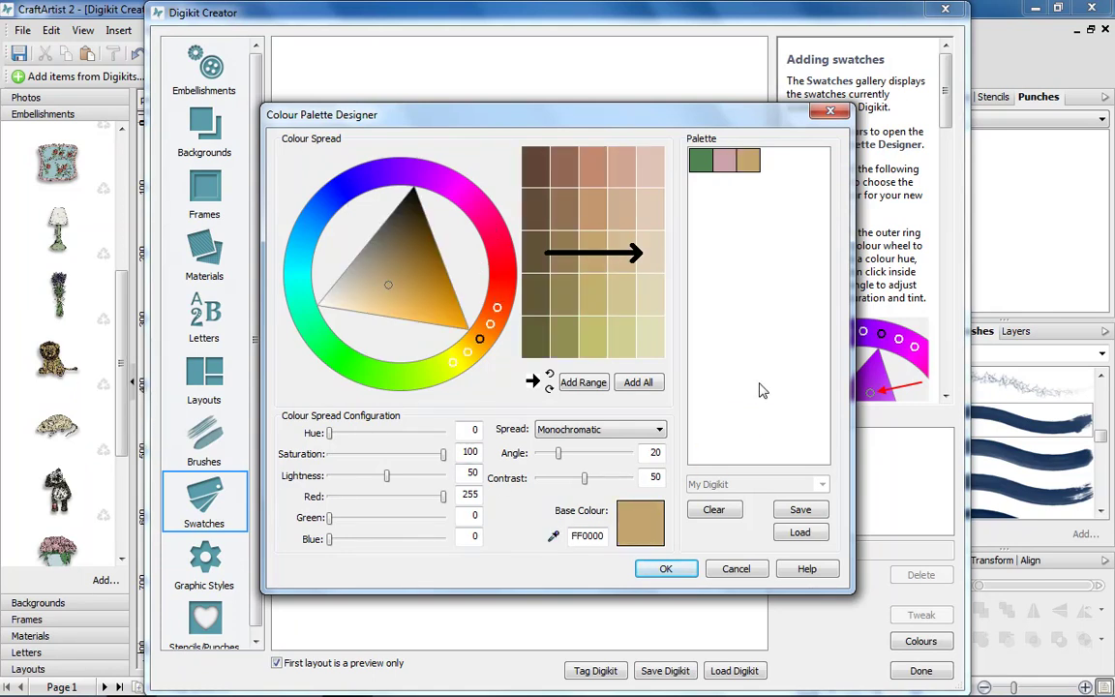
pyautogui.click(677, 573)
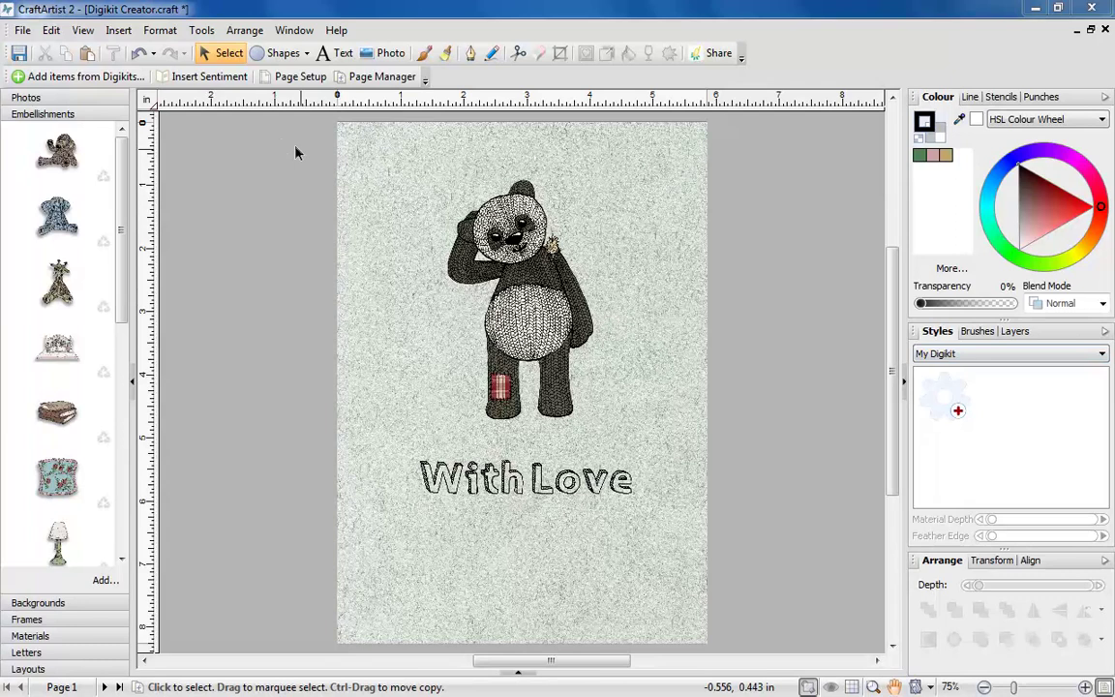
# Step: Create a new graphic style with a Soft Light drop shadow enabled
pyautogui.click(202, 30)
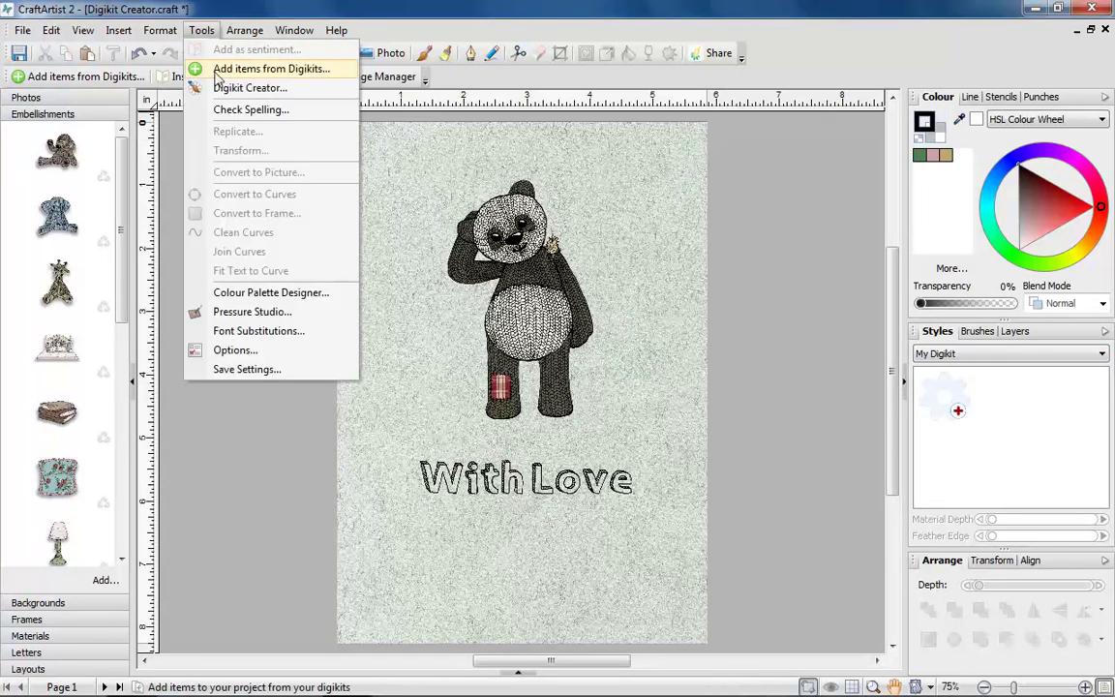
pyautogui.click(202, 30)
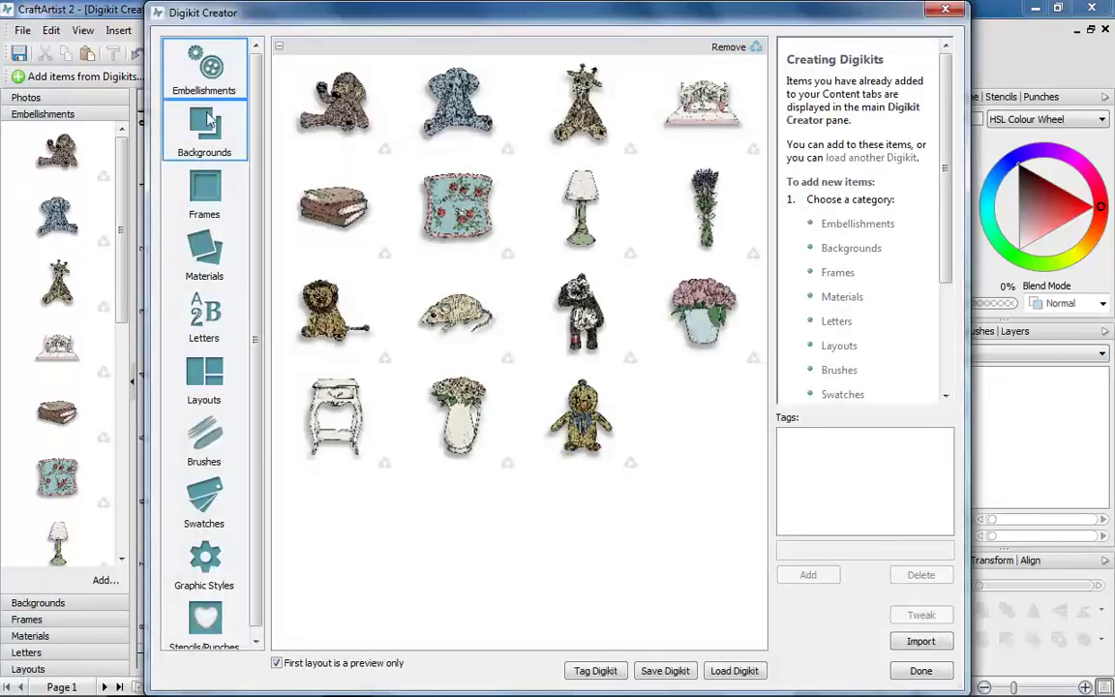
pyautogui.click(210, 558)
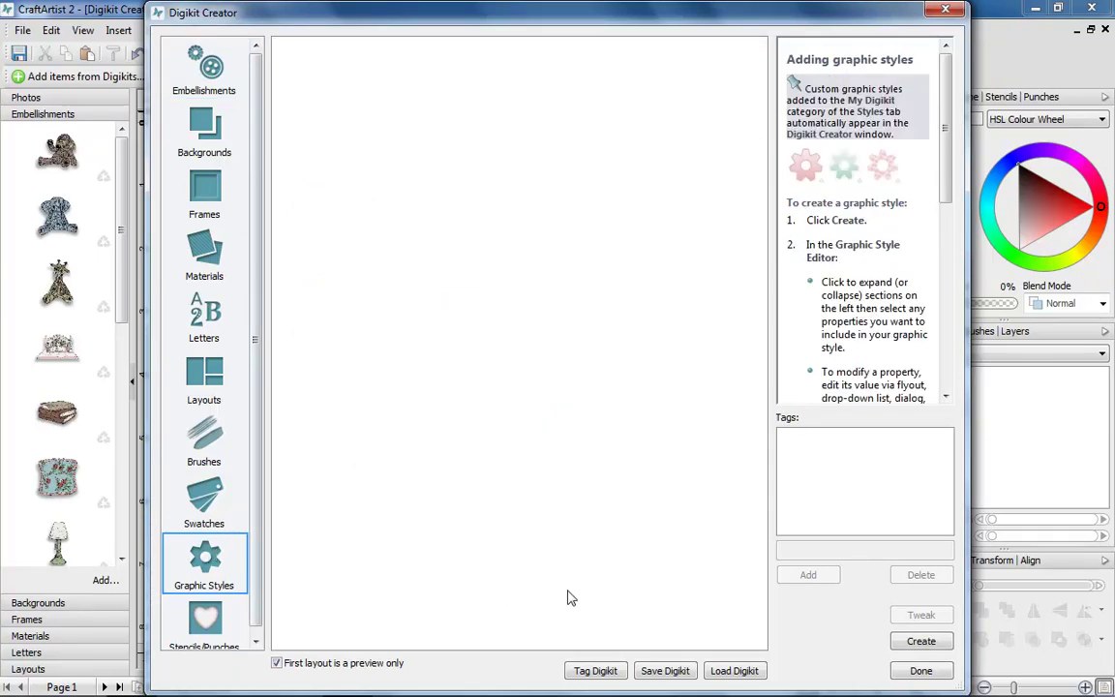
pyautogui.click(920, 641)
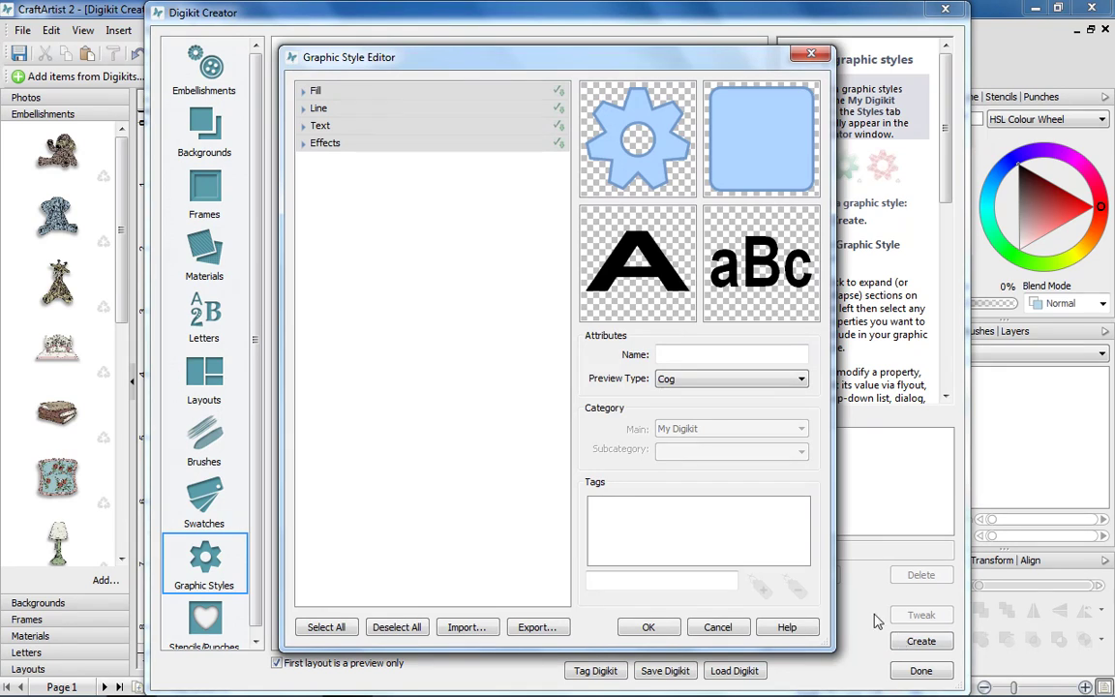
pyautogui.click(303, 144)
pyautogui.click(313, 177)
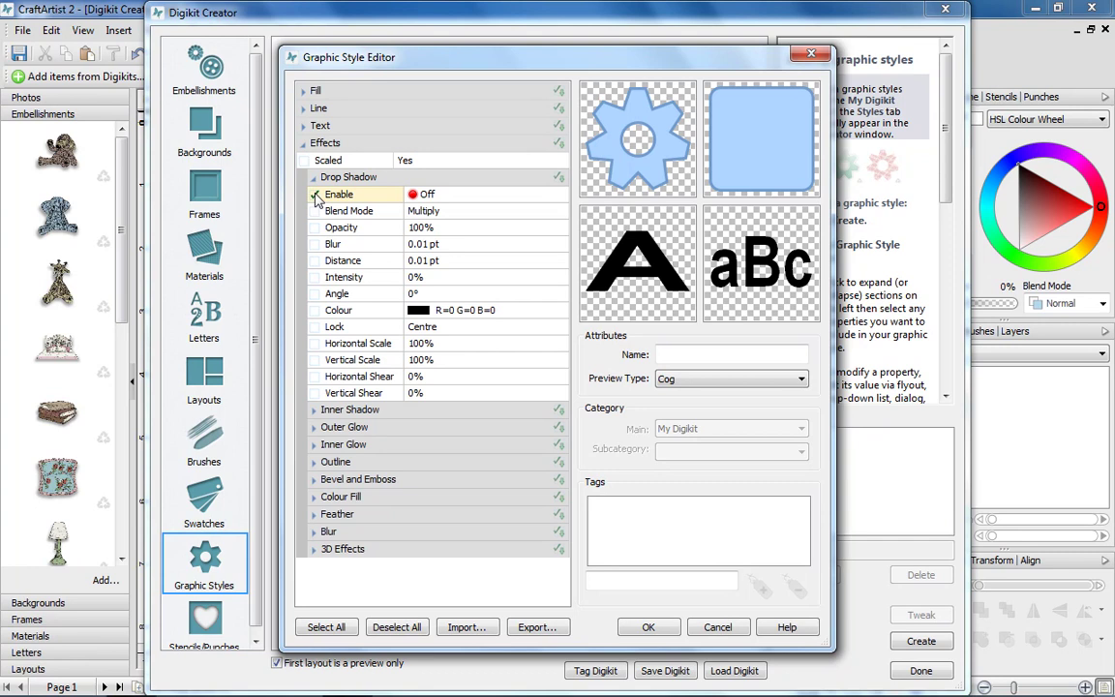
pyautogui.click(420, 196)
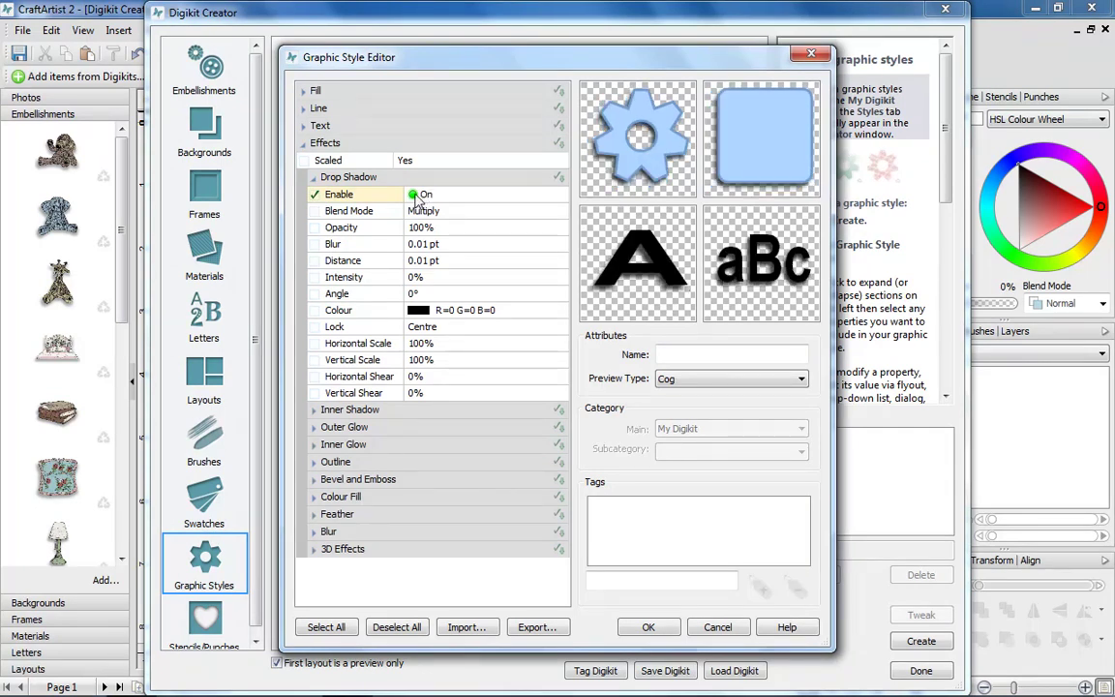
pyautogui.click(422, 211)
pyautogui.click(440, 282)
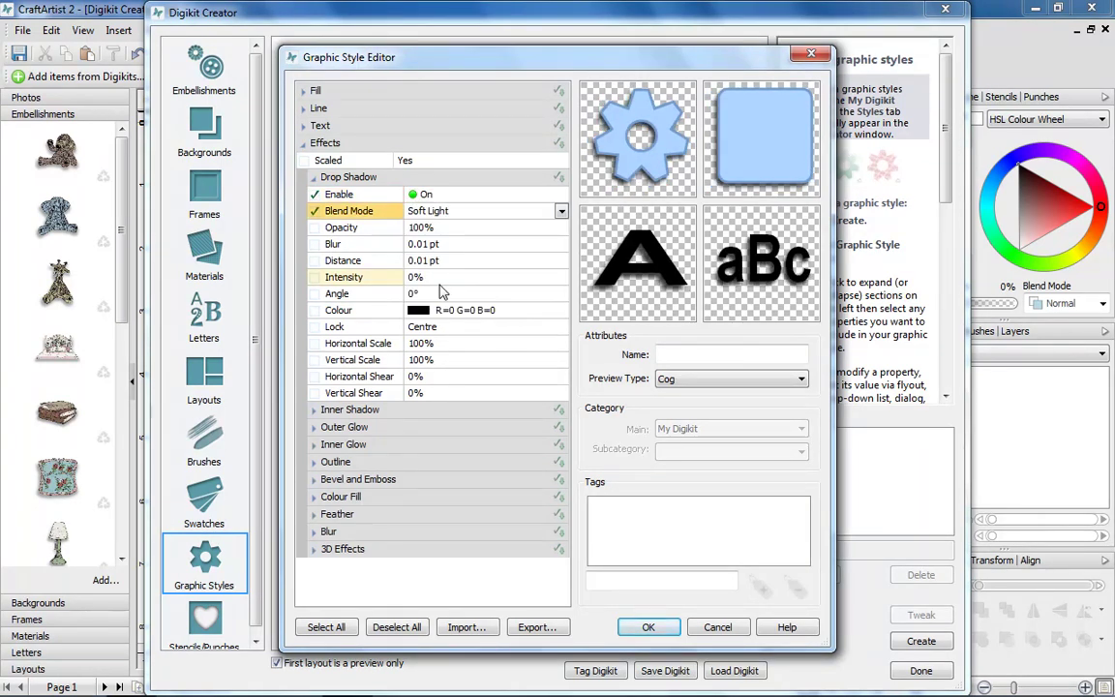
# Step: Set the shadow to 50% opacity and 0.2 pt blur, and save it as 'Shadow 1'
pyautogui.click(421, 227)
pyautogui.write('50')
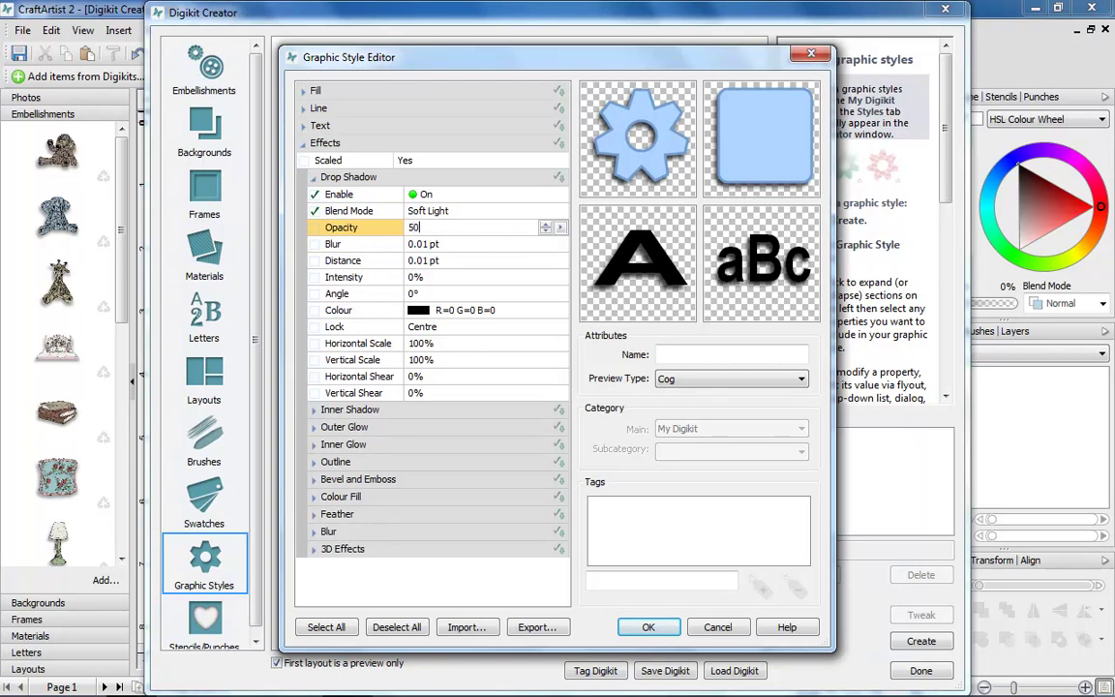
pyautogui.press('Return')
pyautogui.click(465, 244)
pyautogui.write('0.2')
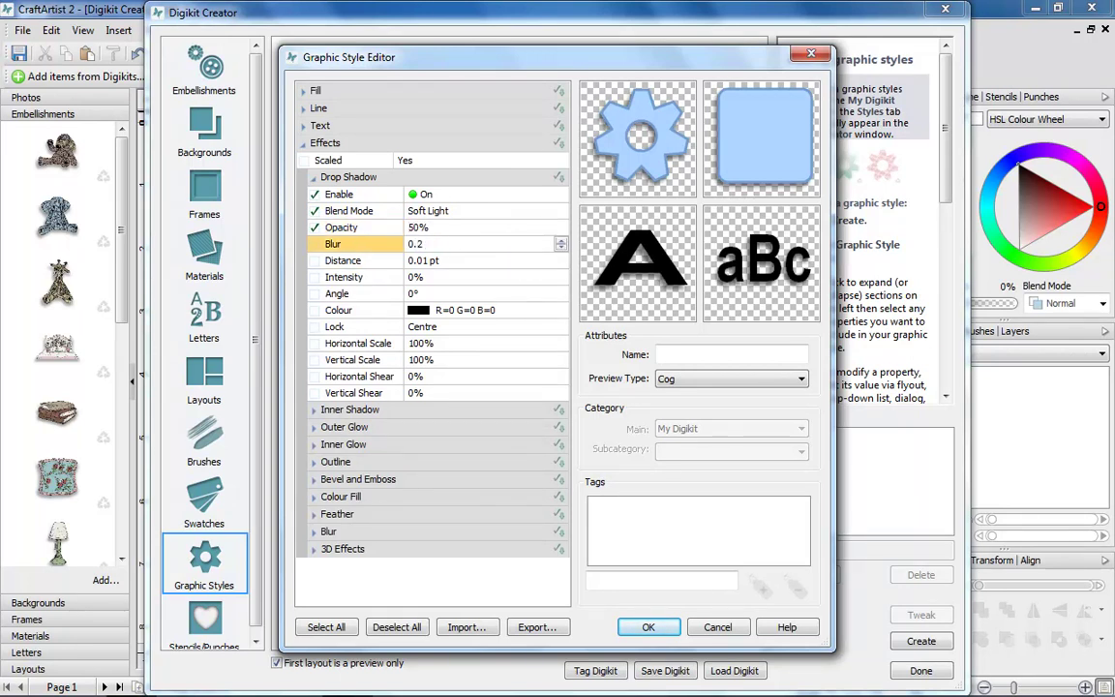
pyautogui.press('Return')
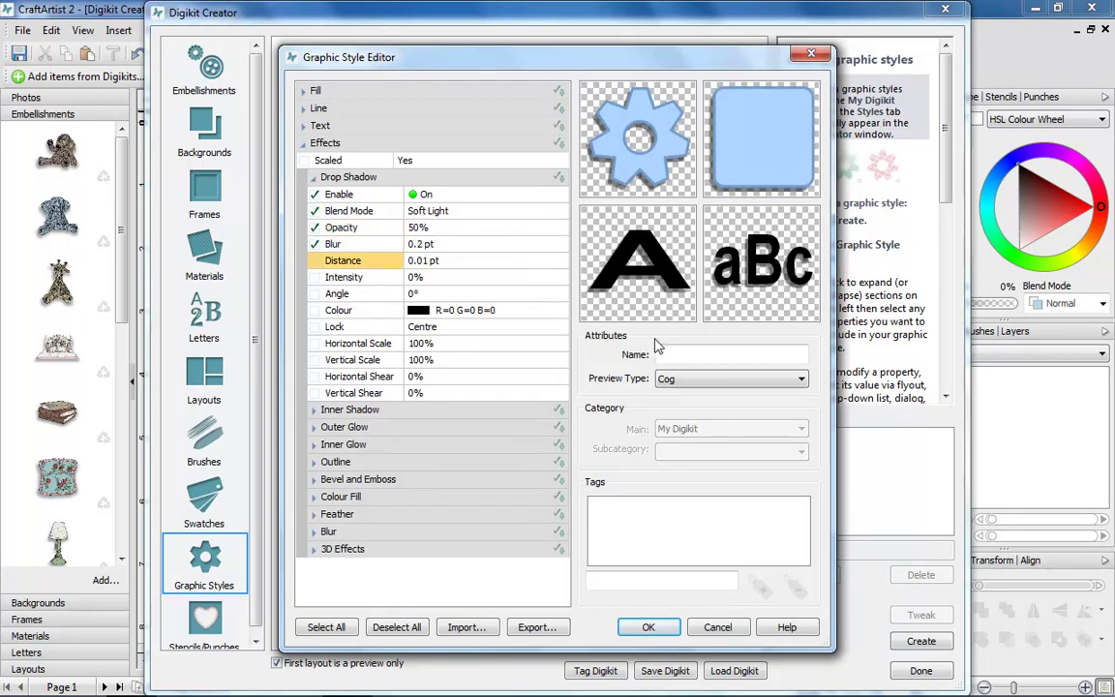
pyautogui.click(684, 355)
pyautogui.write('Shadow 1')
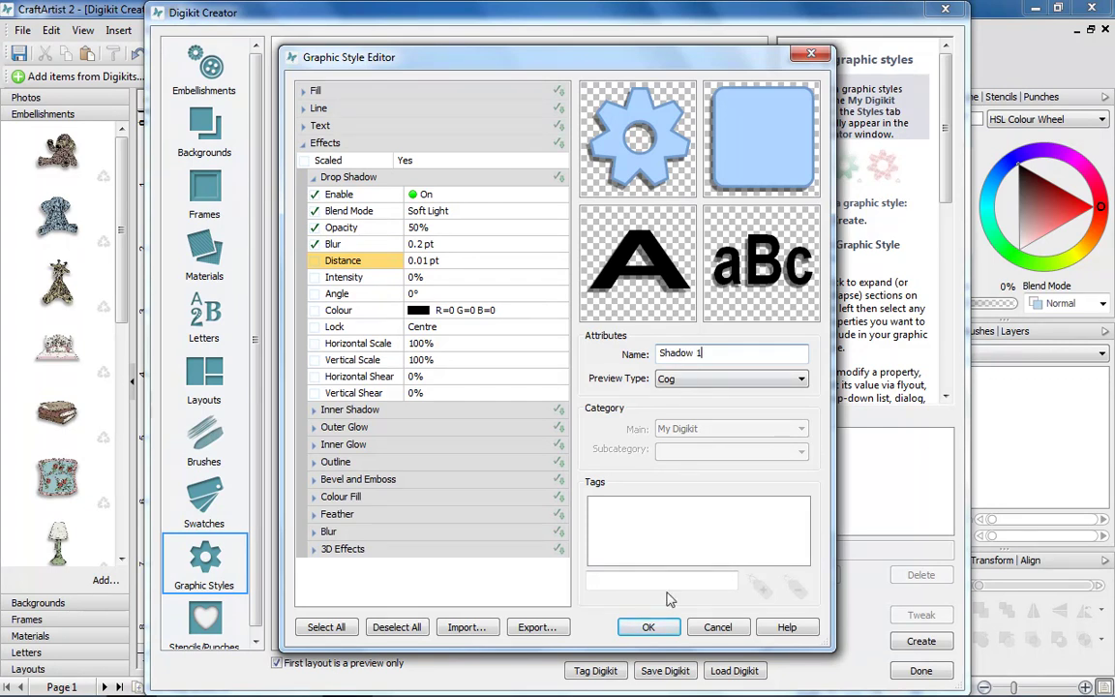
pyautogui.click(647, 627)
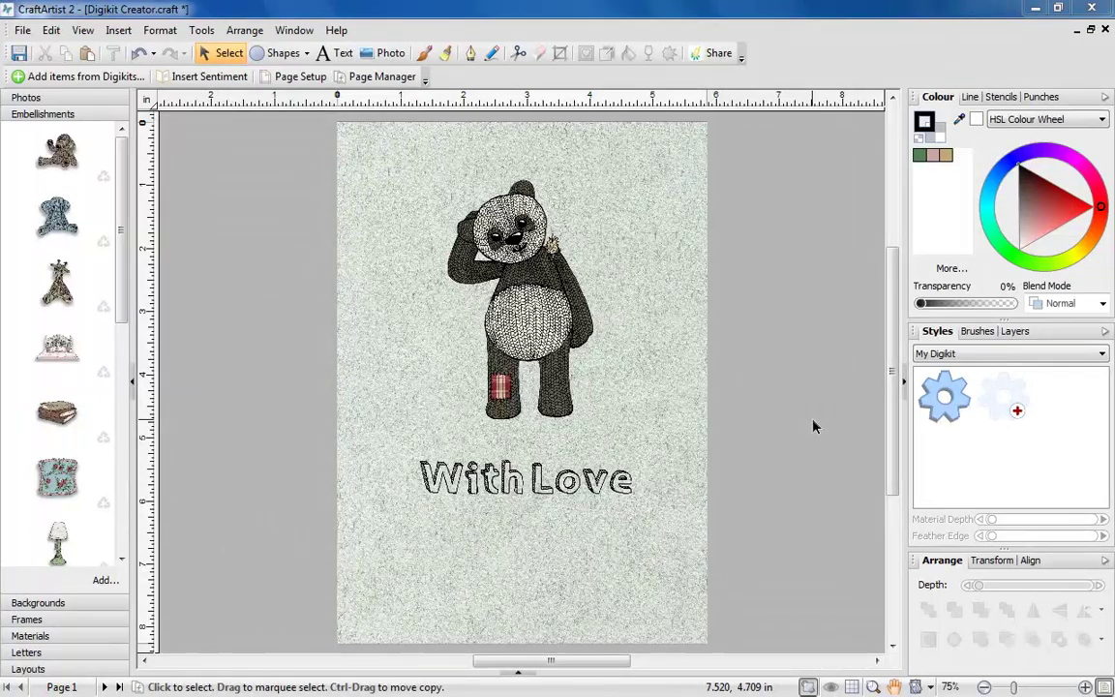
# Step: Save the panda picture as a stencil in the My Digikit stencil category
pyautogui.click(1003, 97)
pyautogui.click(1011, 119)
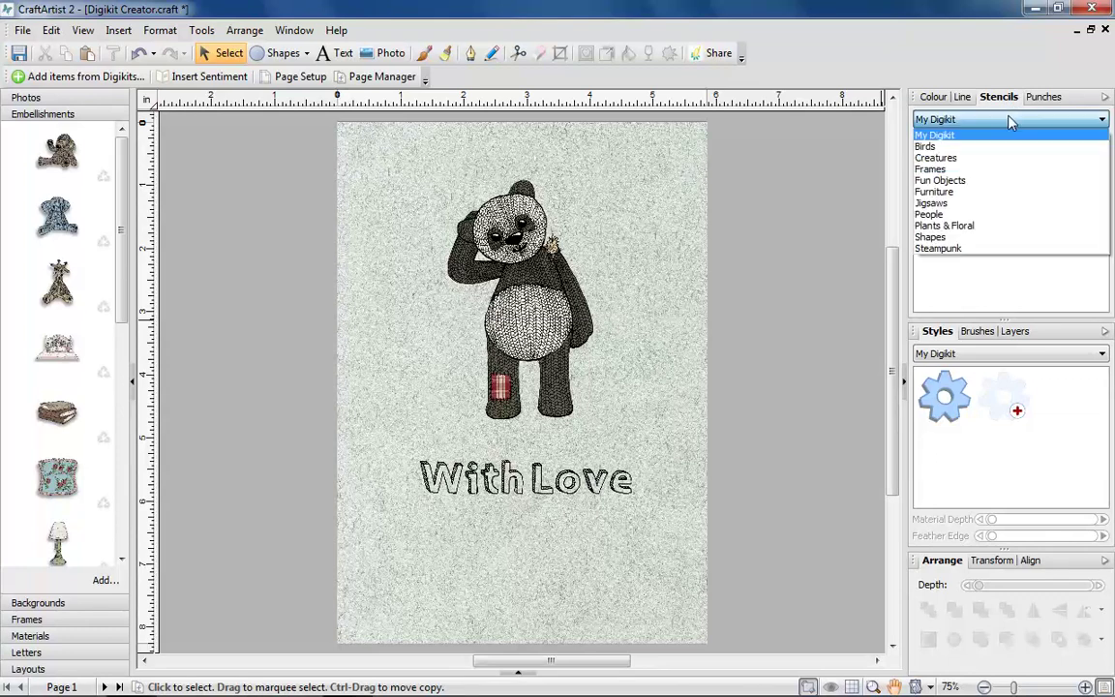
pyautogui.click(1011, 119)
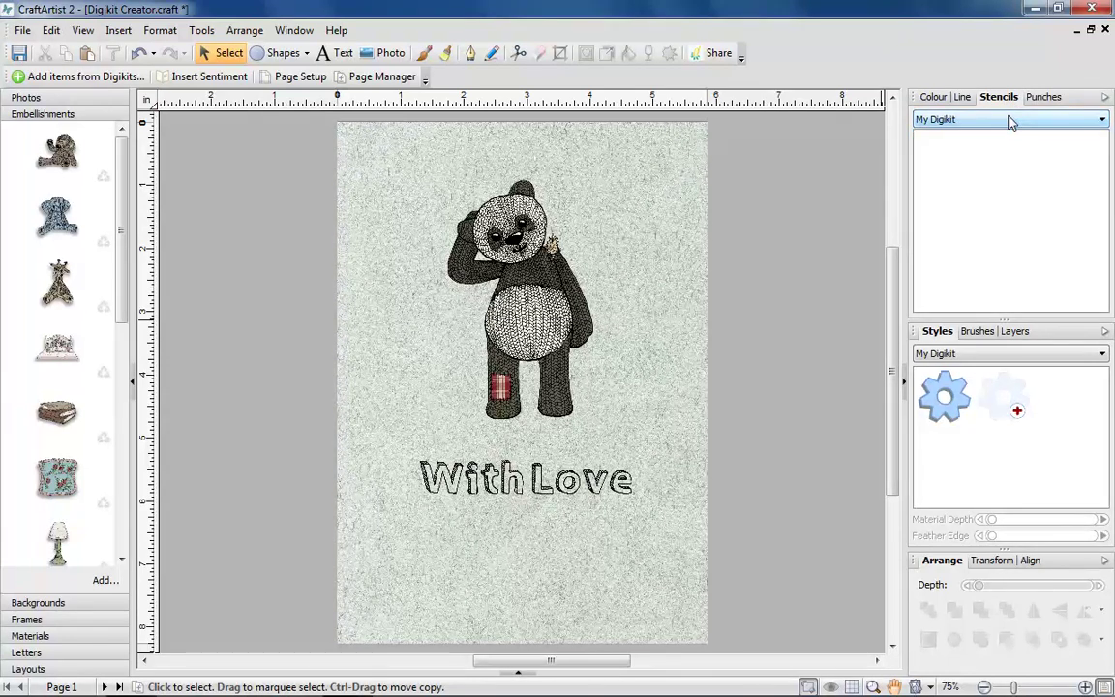
pyautogui.click(547, 310)
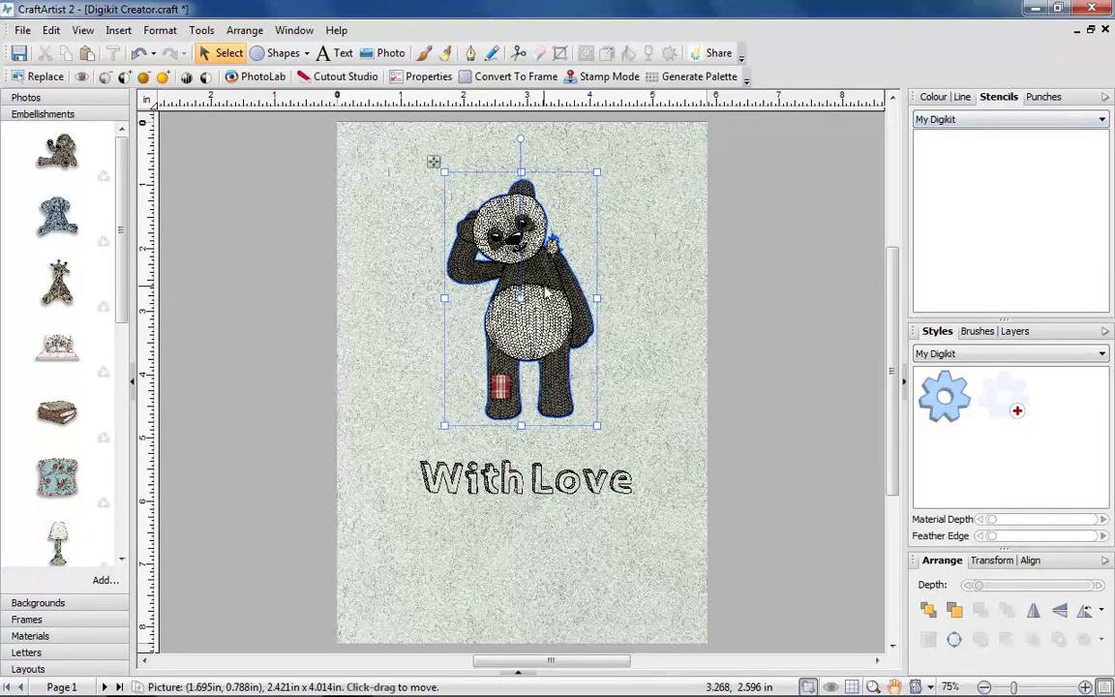
pyautogui.moveTo(547, 312); pyautogui.dragTo(976, 244)
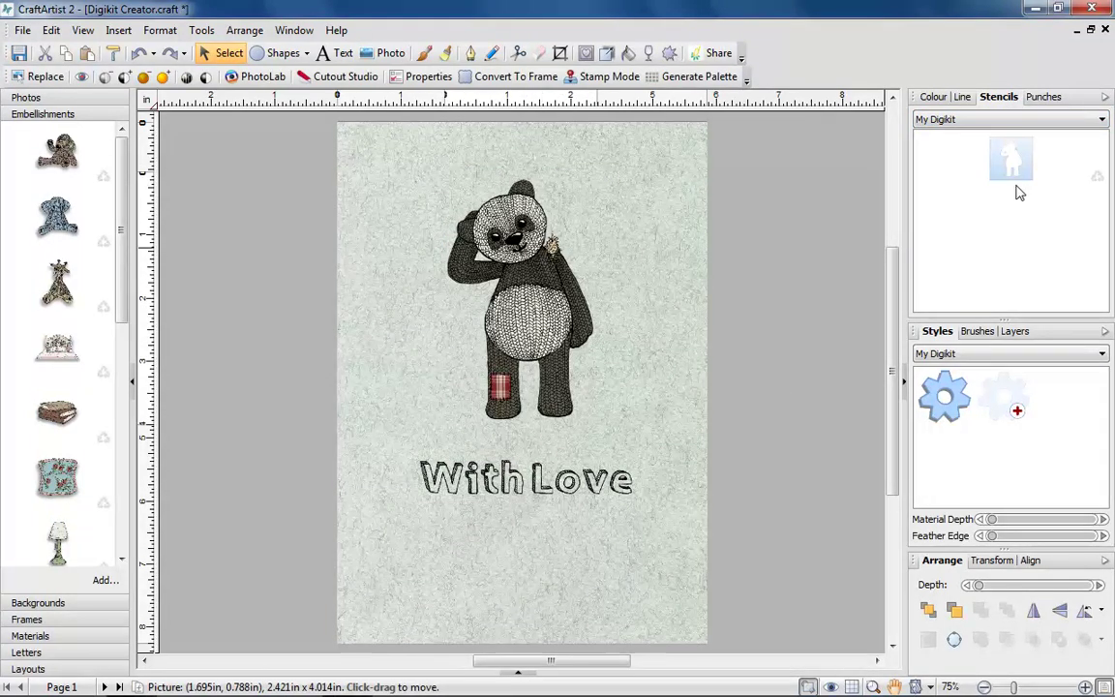
# Step: Place a smaller copy of the panda stencil over the panda, toward the page's upper right
pyautogui.moveTo(1016, 170); pyautogui.dragTo(566, 376)
pyautogui.moveTo(735, 158); pyautogui.dragTo(662, 296)
pyautogui.moveTo(597, 344); pyautogui.dragTo(722, 200)
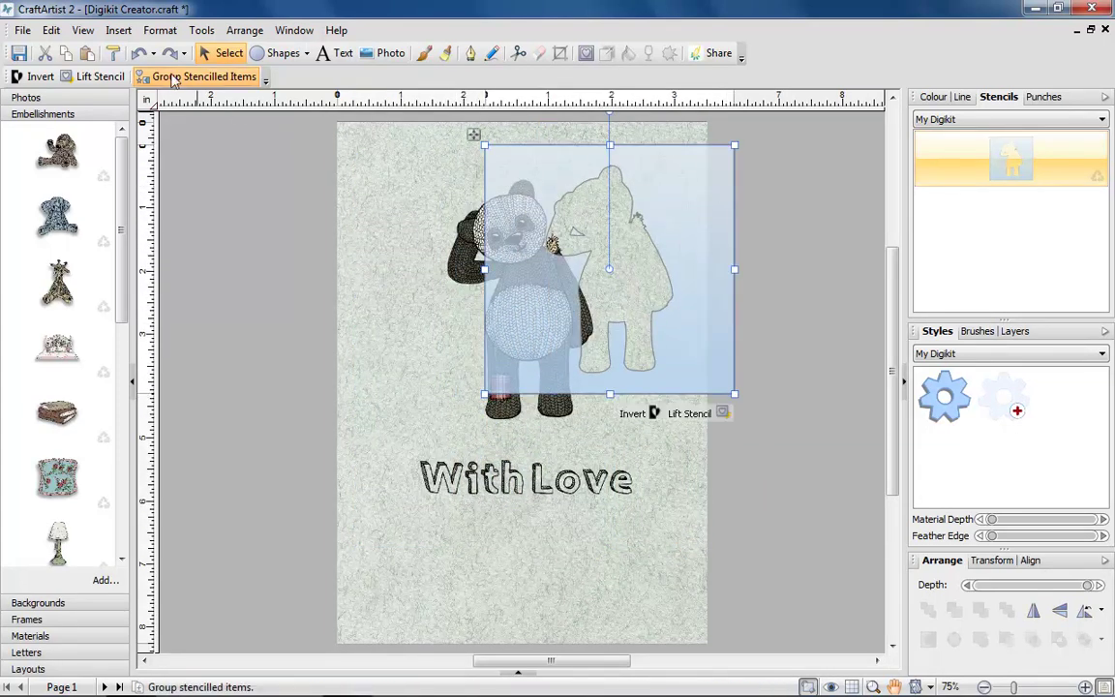
pyautogui.click(202, 30)
pyautogui.click(215, 94)
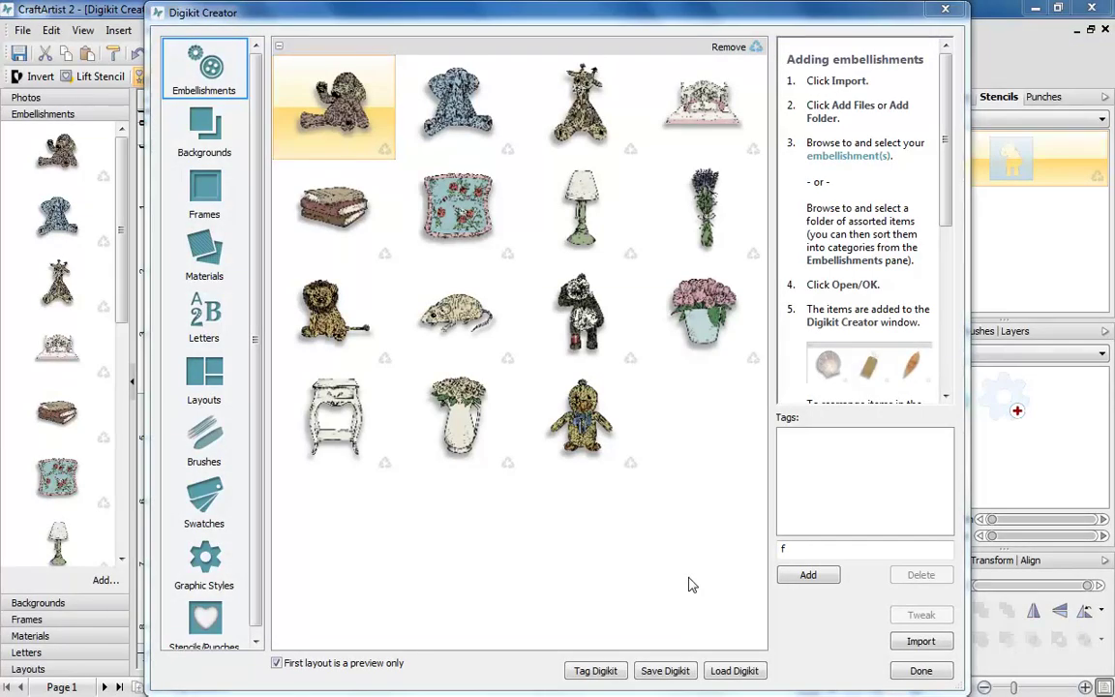
# Step: Tag the yellow teddy item with 'duck', 'yellow' and 'bow'
pyautogui.click(579, 416)
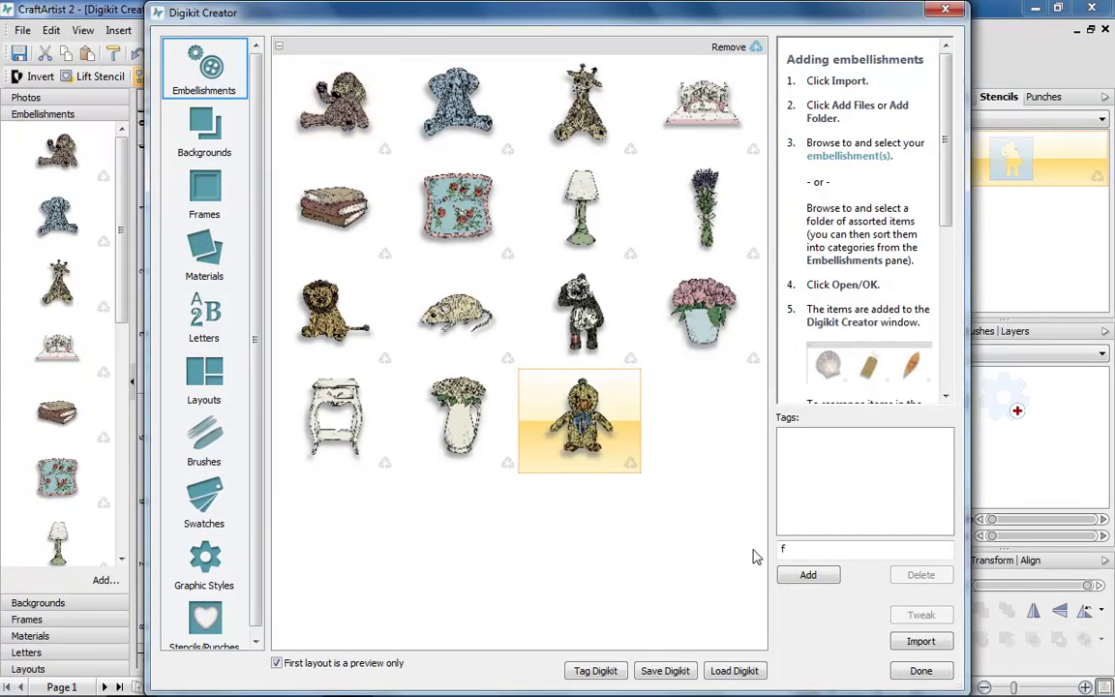
pyautogui.write('duck')
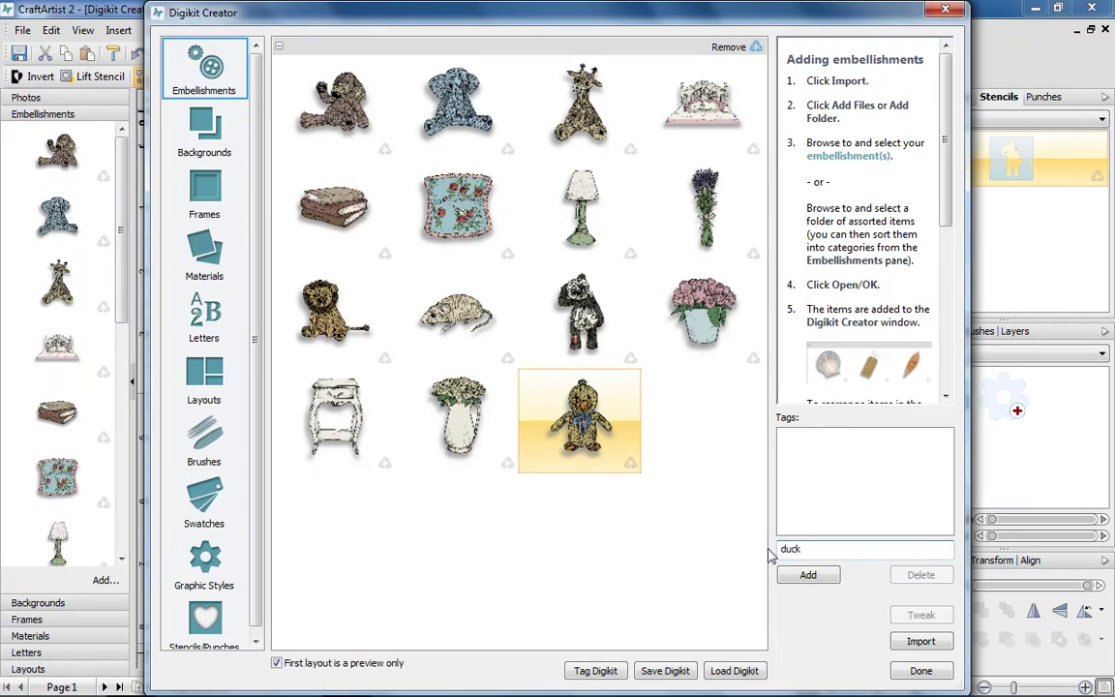
pyautogui.press('Return')
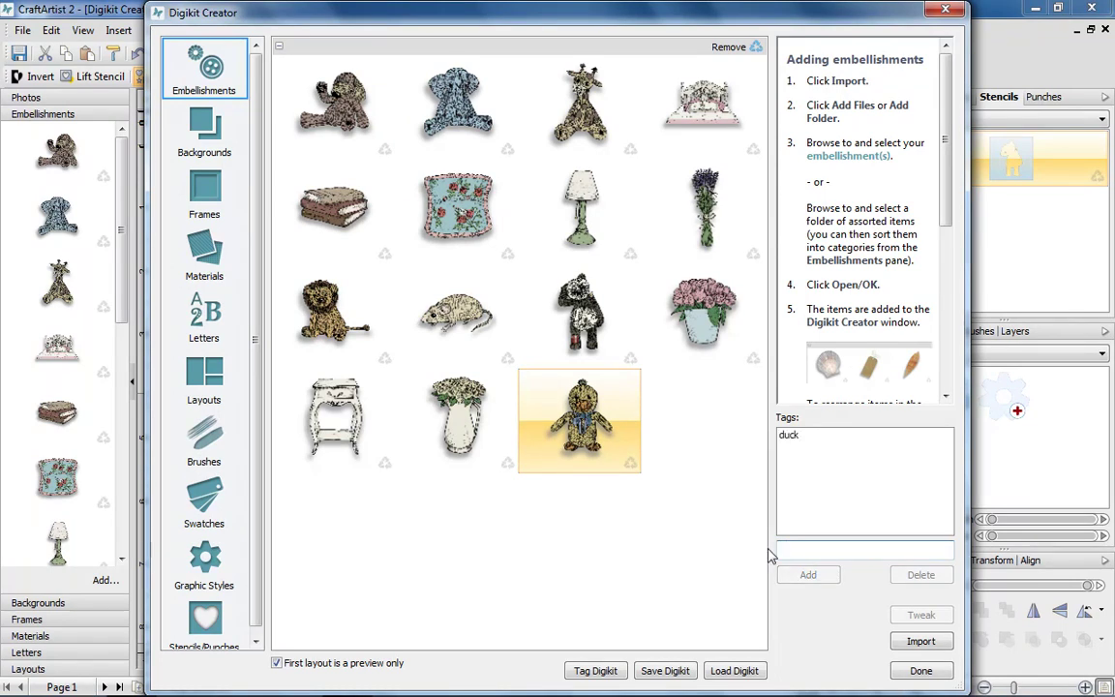
pyautogui.write('yell')
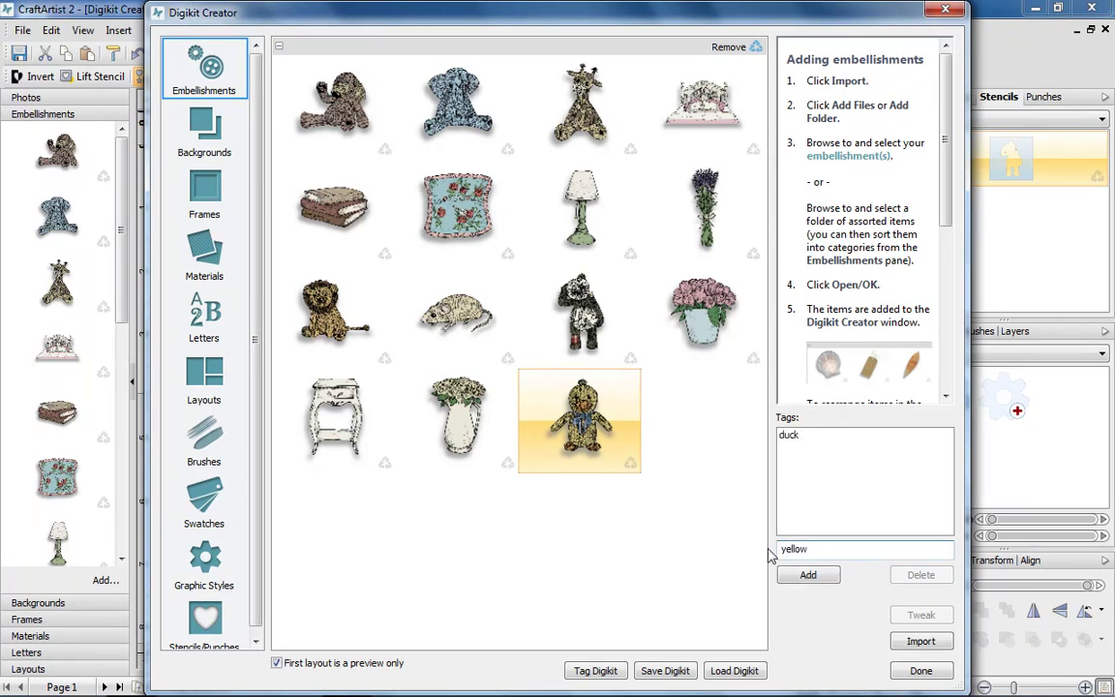
pyautogui.write('ow')
pyautogui.press('Return')
pyautogui.write('bow')
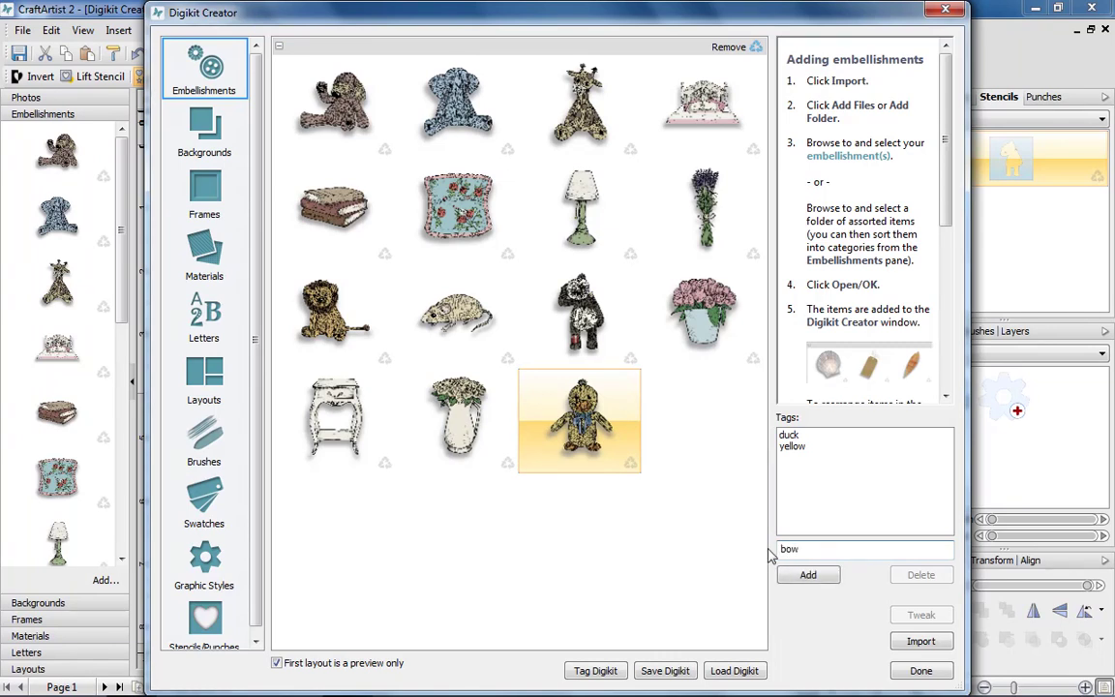
pyautogui.press('Return')
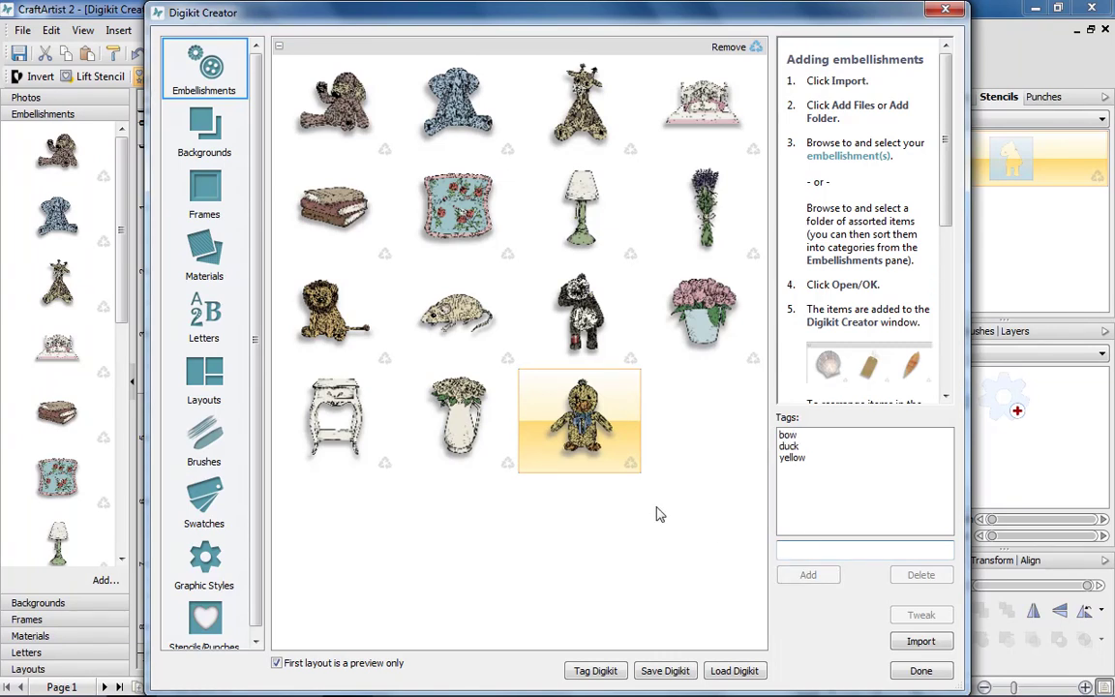
# Step: Tag the flower-pot embellishment with 'flowers'
pyautogui.click(702, 315)
pyautogui.click(816, 545)
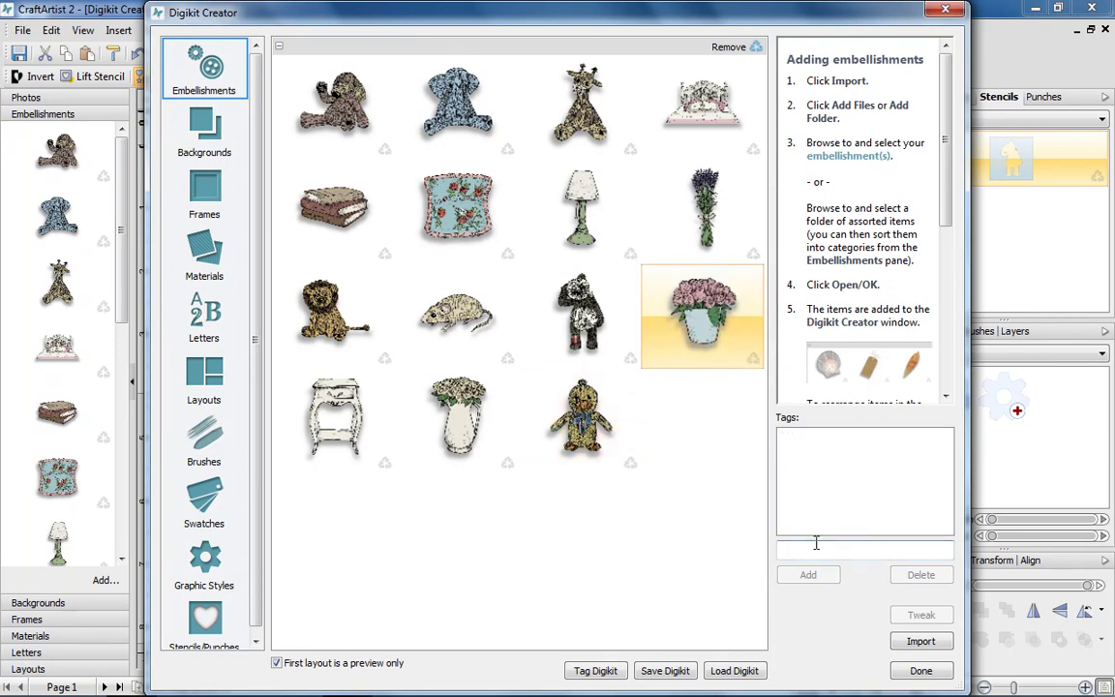
pyautogui.write('flowers')
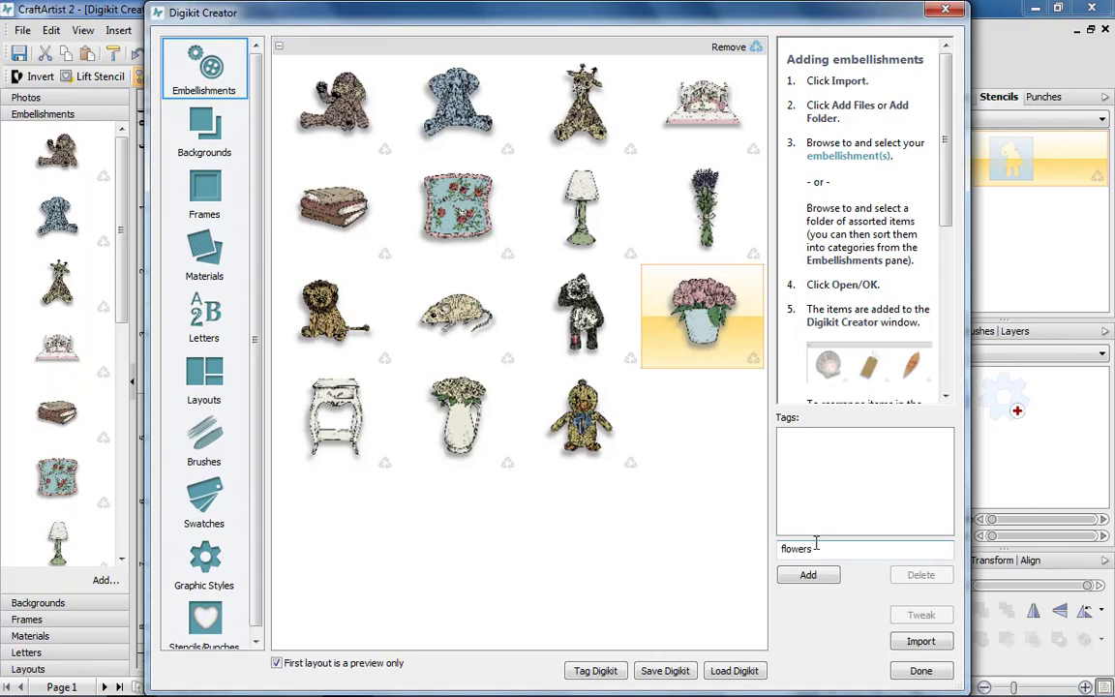
pyautogui.press('Return')
# Step: Copy the flower pot's tags and paste them onto the vase embellishment
pyautogui.rightClick(692, 324)
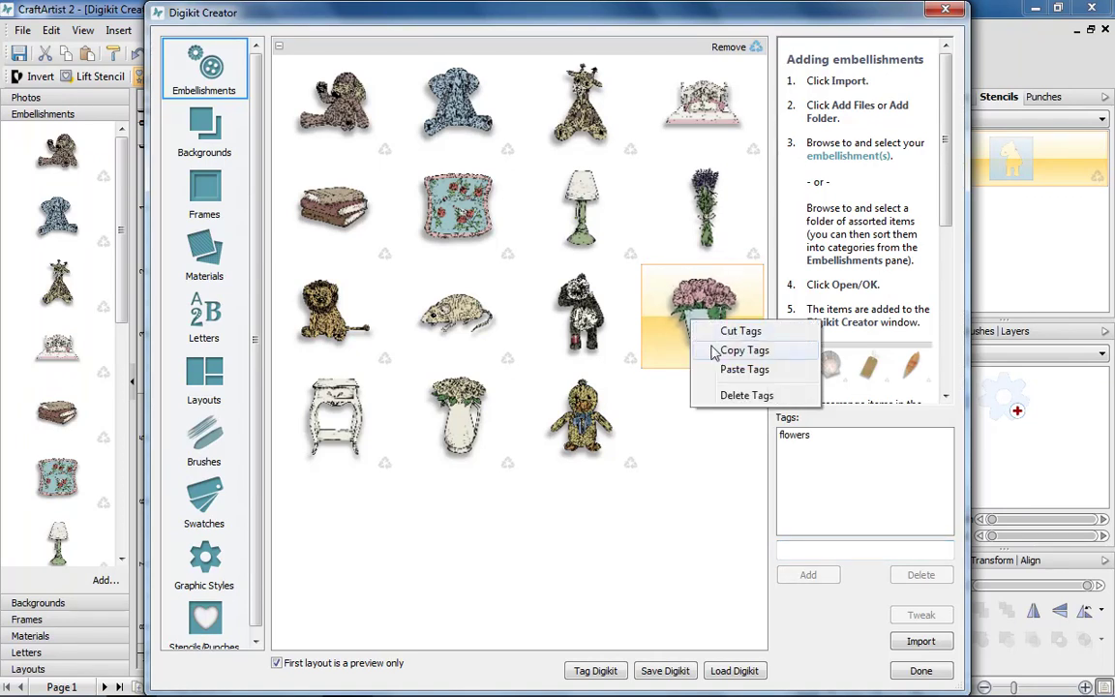
pyautogui.click(731, 350)
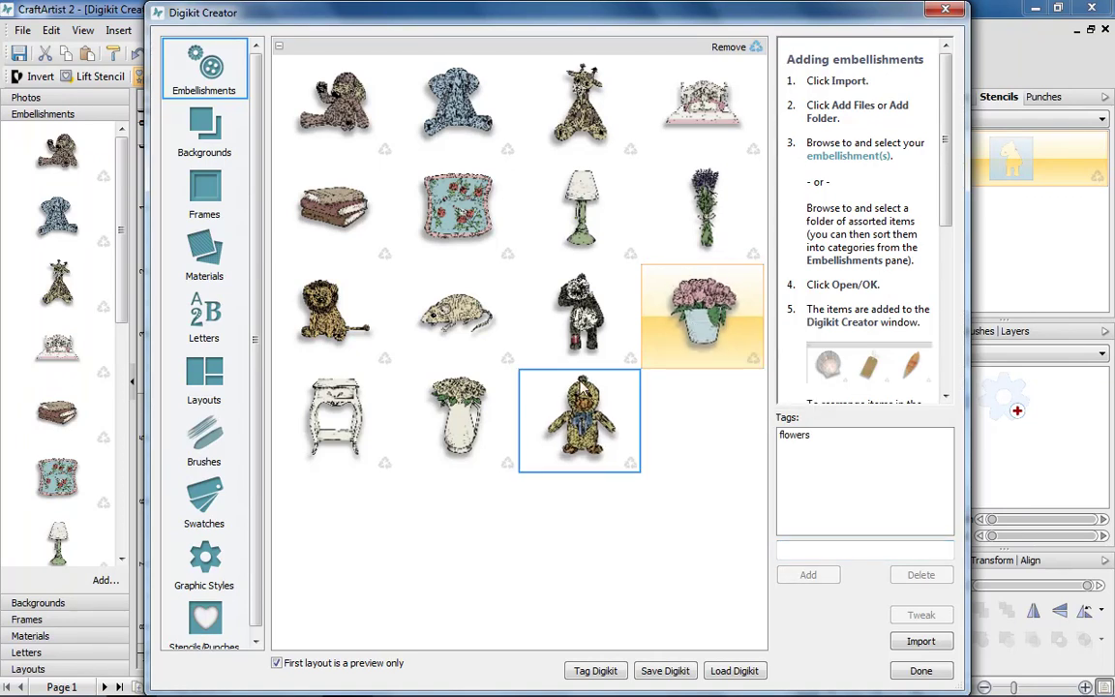
pyautogui.rightClick(471, 407)
pyautogui.click(522, 457)
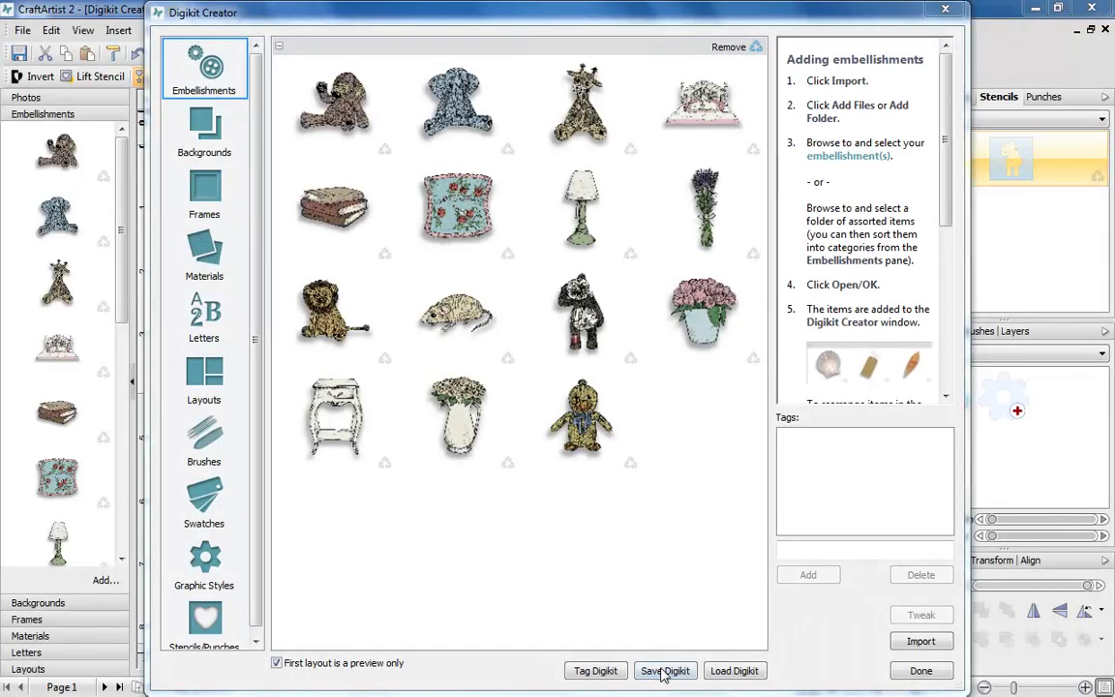
# Step: Save the Digikit to the Desktop as the 'Digikit Creator' pack file
pyautogui.click(664, 671)
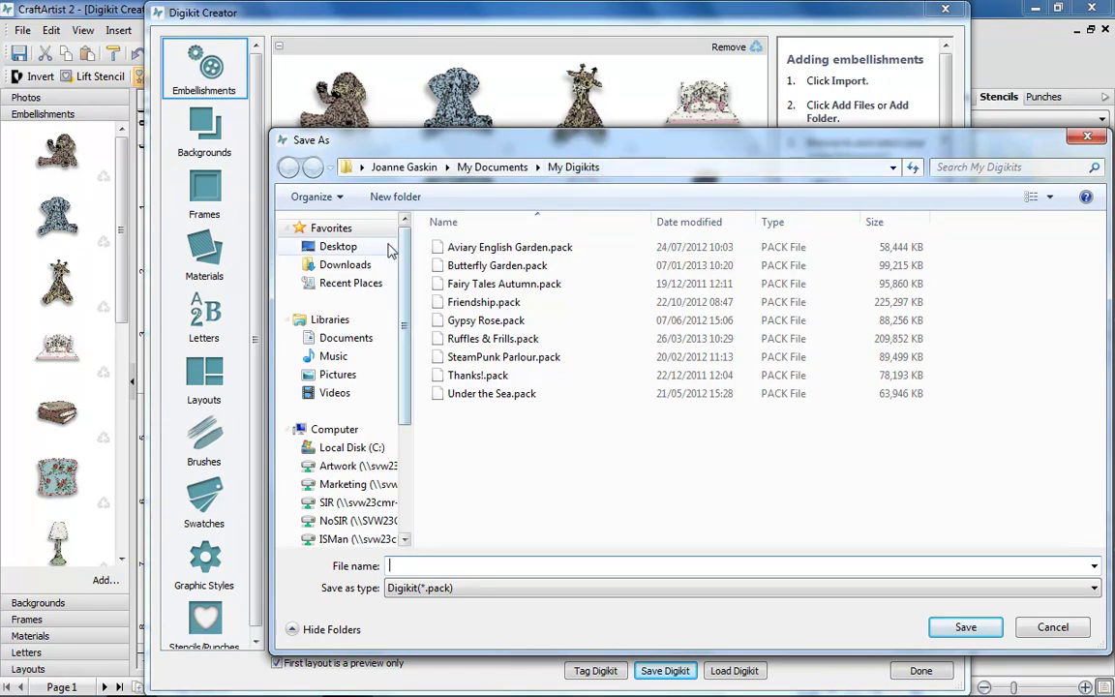
pyautogui.click(348, 247)
pyautogui.click(479, 566)
pyautogui.write('Dig')
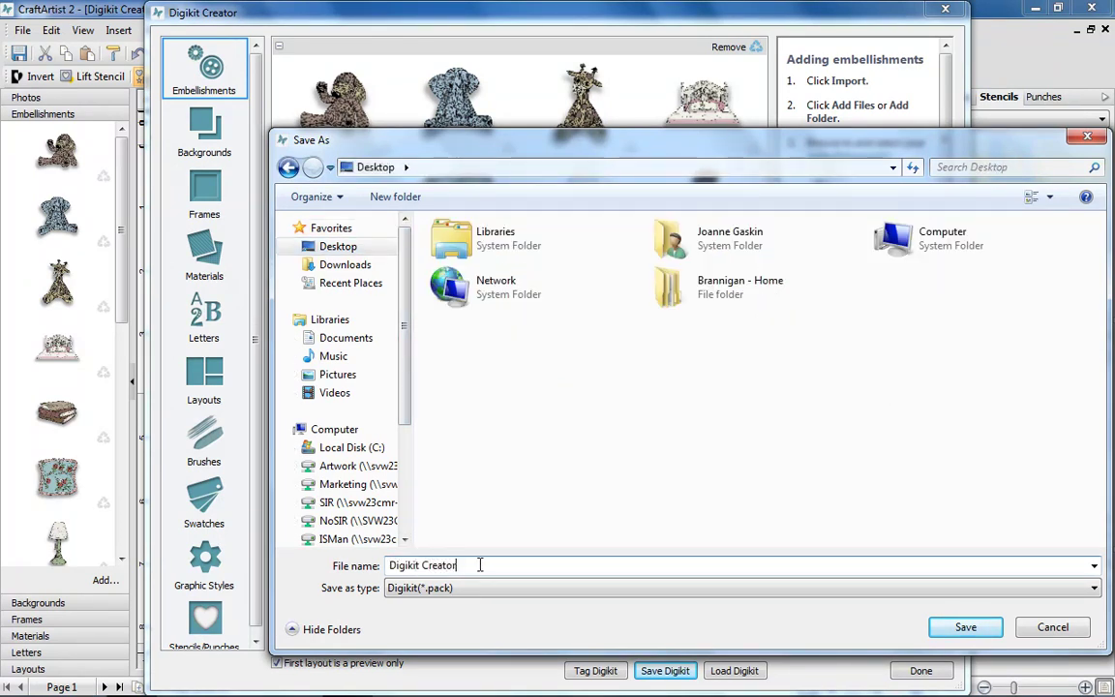
pyautogui.write('ikit Creator')
pyautogui.press('Return')
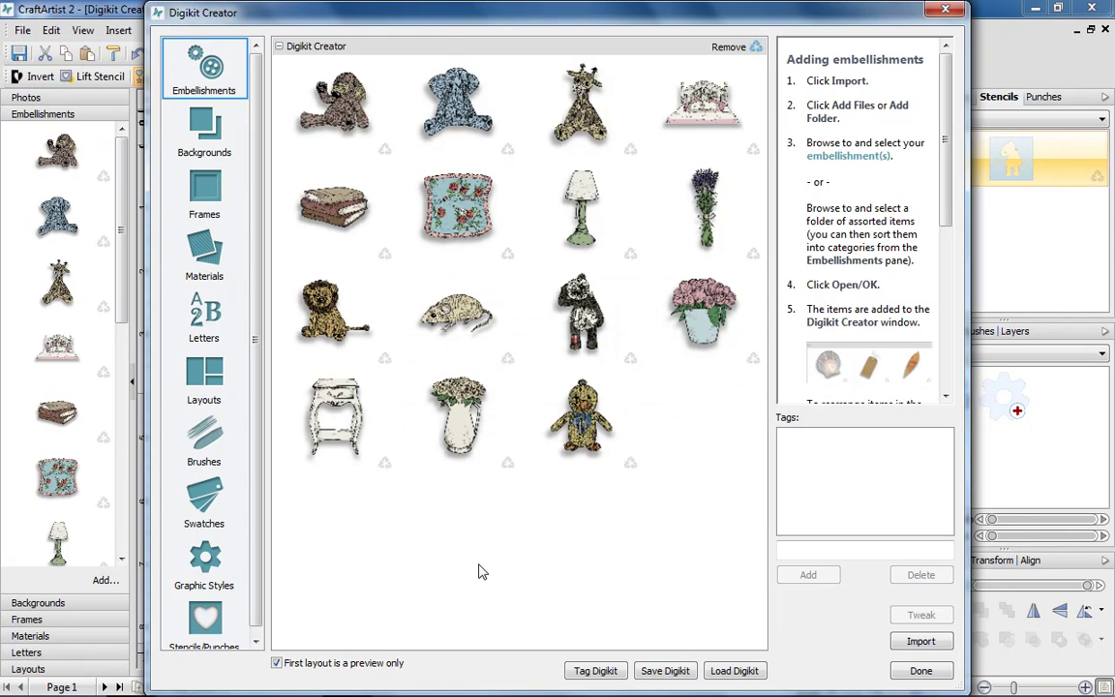
# Step: Close the Digikit Creator and add the Desktop as a Digikit location in Options
pyautogui.click(910, 676)
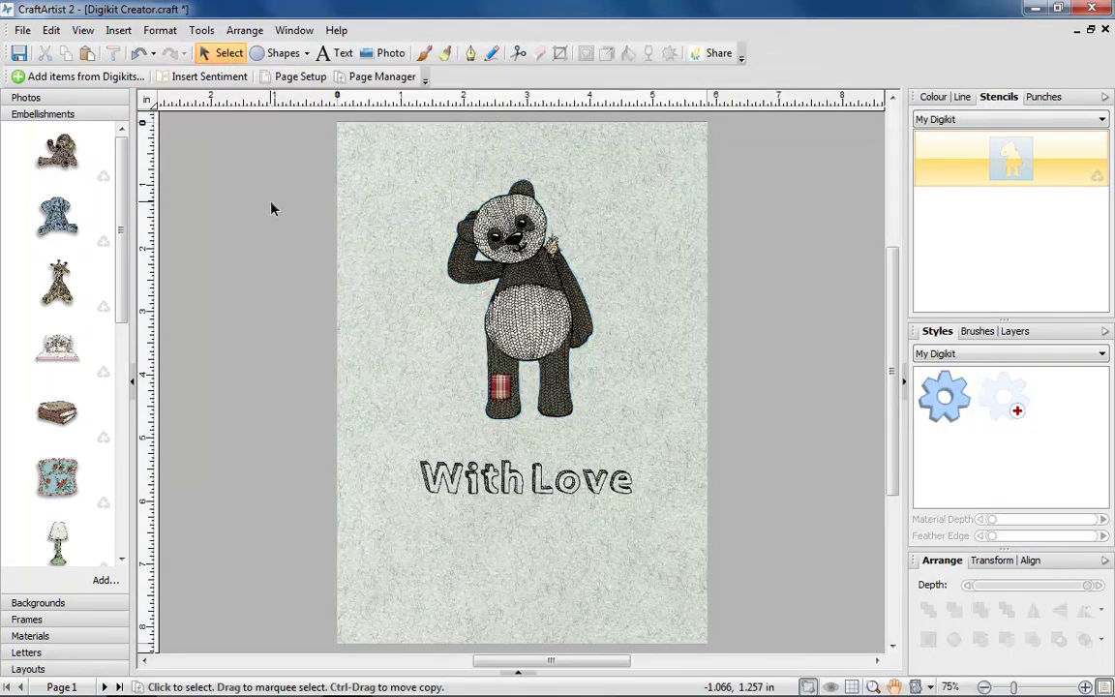
pyautogui.click(211, 34)
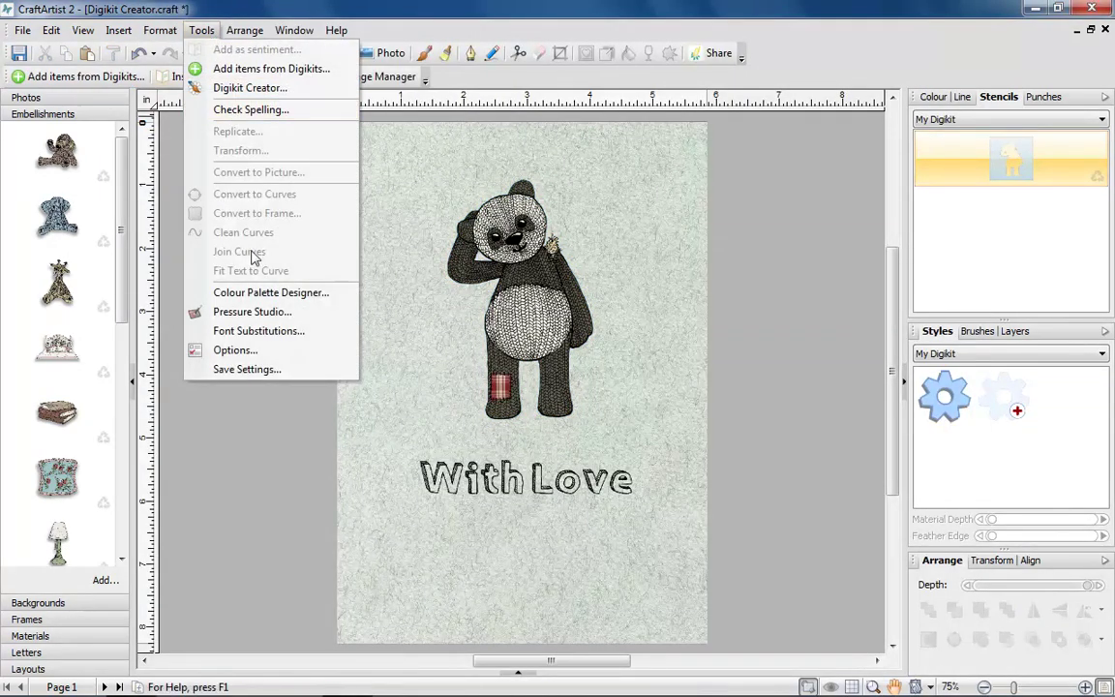
pyautogui.click(234, 350)
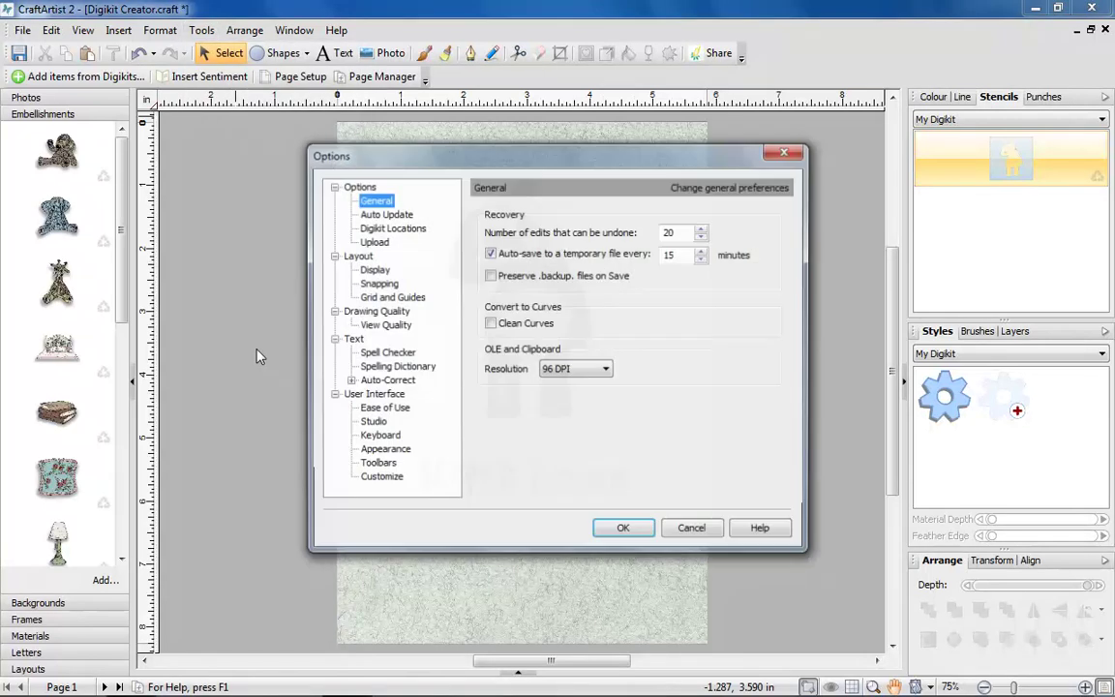
pyautogui.click(391, 229)
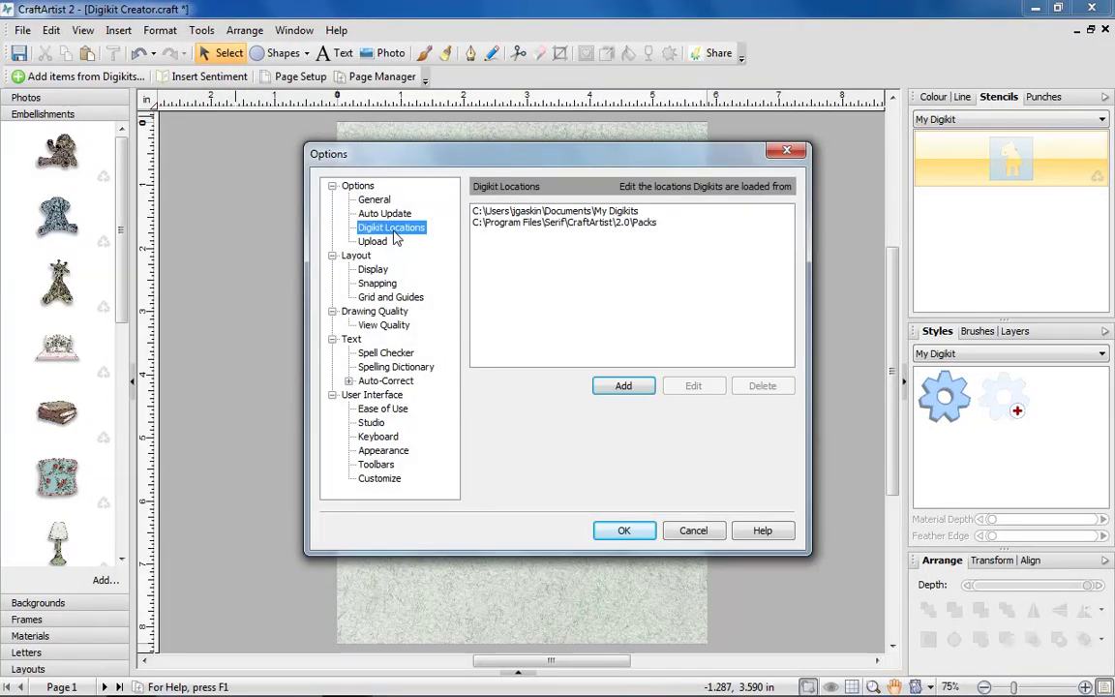
pyautogui.click(622, 388)
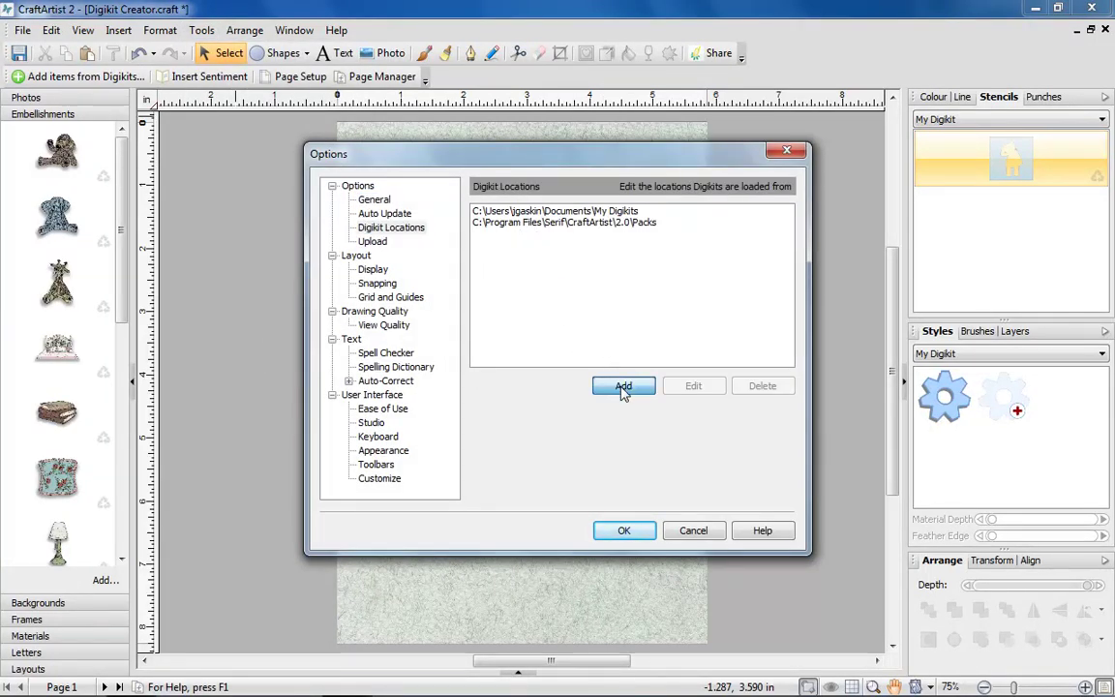
pyautogui.moveTo(672, 331); pyautogui.dragTo(671, 269)
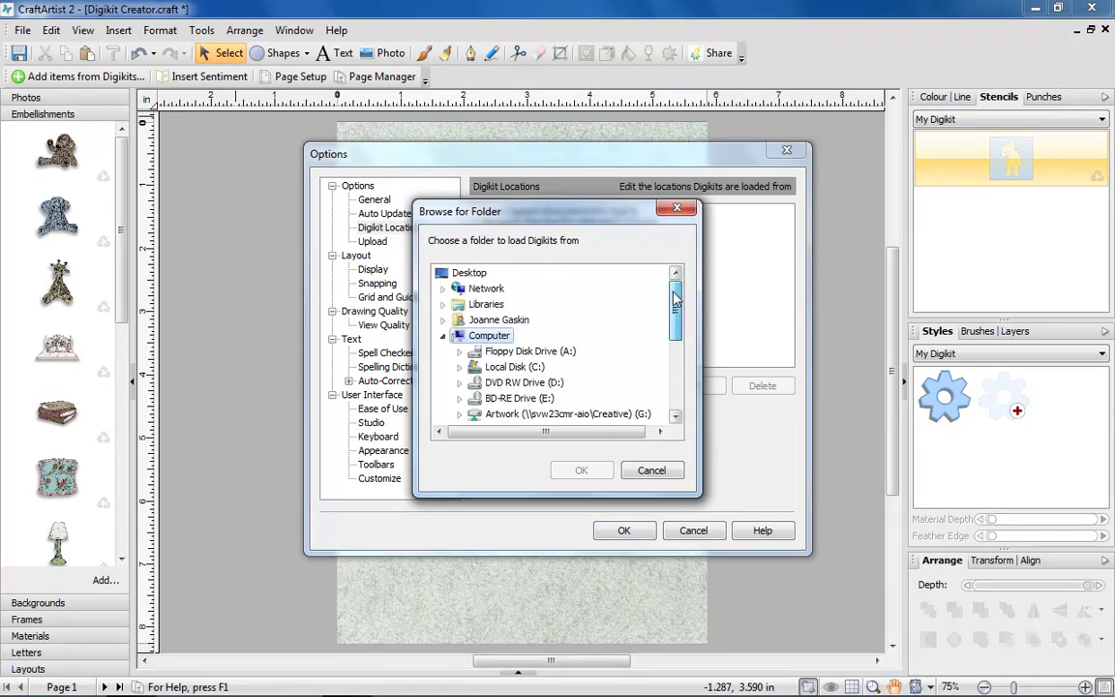
pyautogui.click(473, 275)
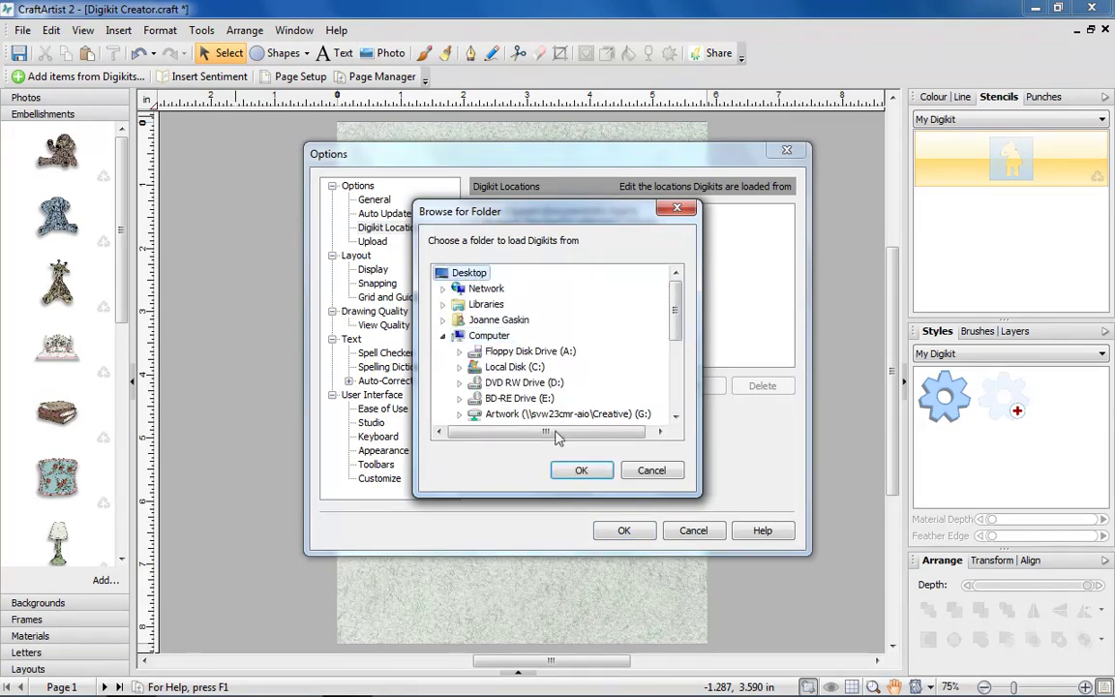
pyautogui.click(579, 471)
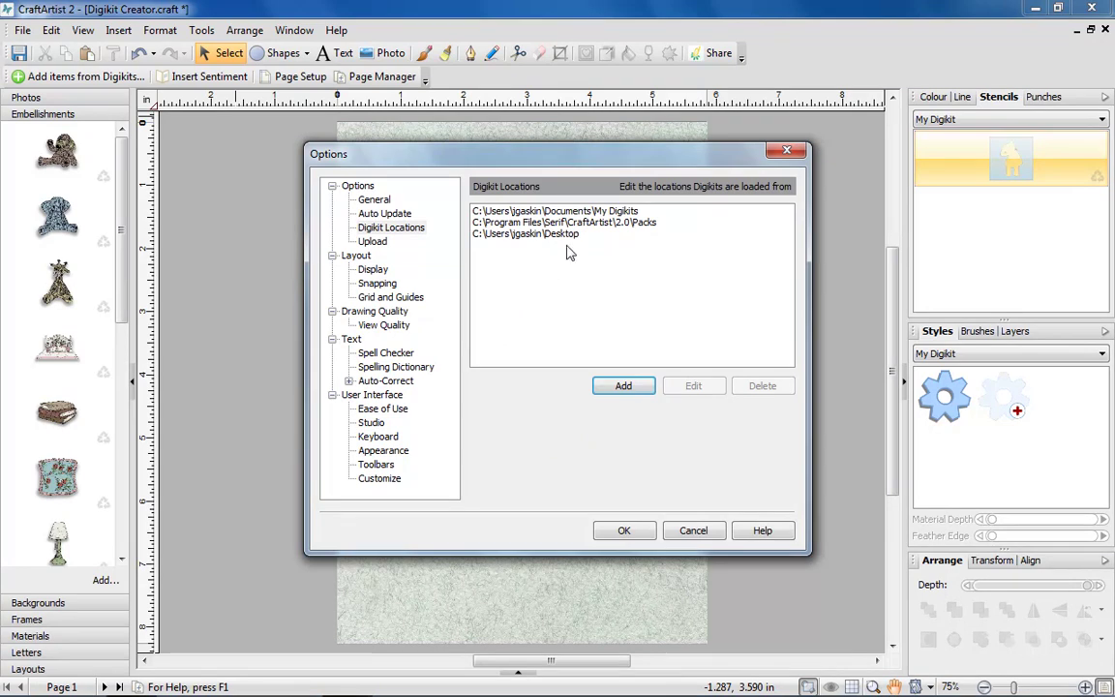
pyautogui.click(643, 536)
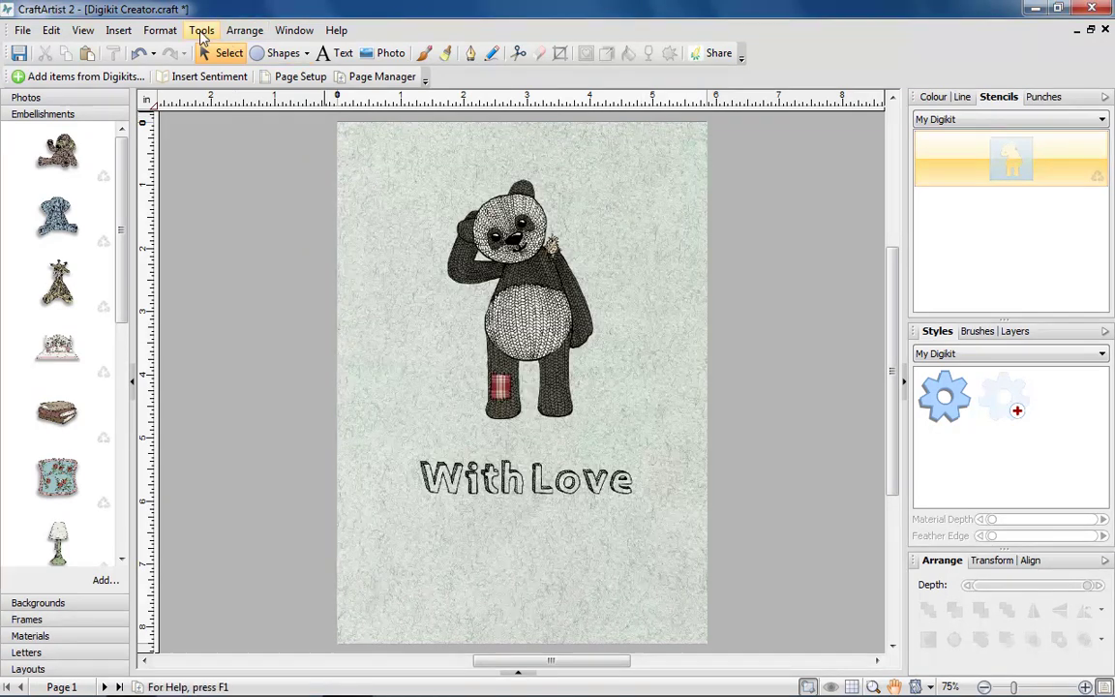
pyautogui.click(201, 30)
# Step: Show the card's Pages panel and Layouts gallery, then reopen the Digikit Creator
pyautogui.click(232, 87)
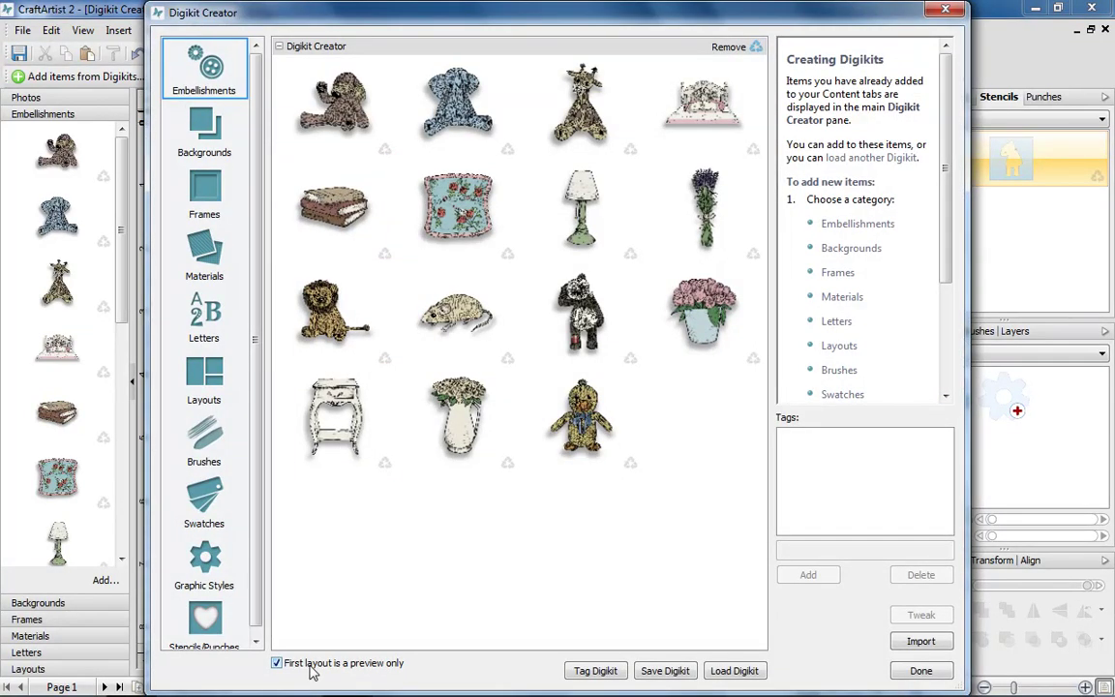
pyautogui.click(918, 670)
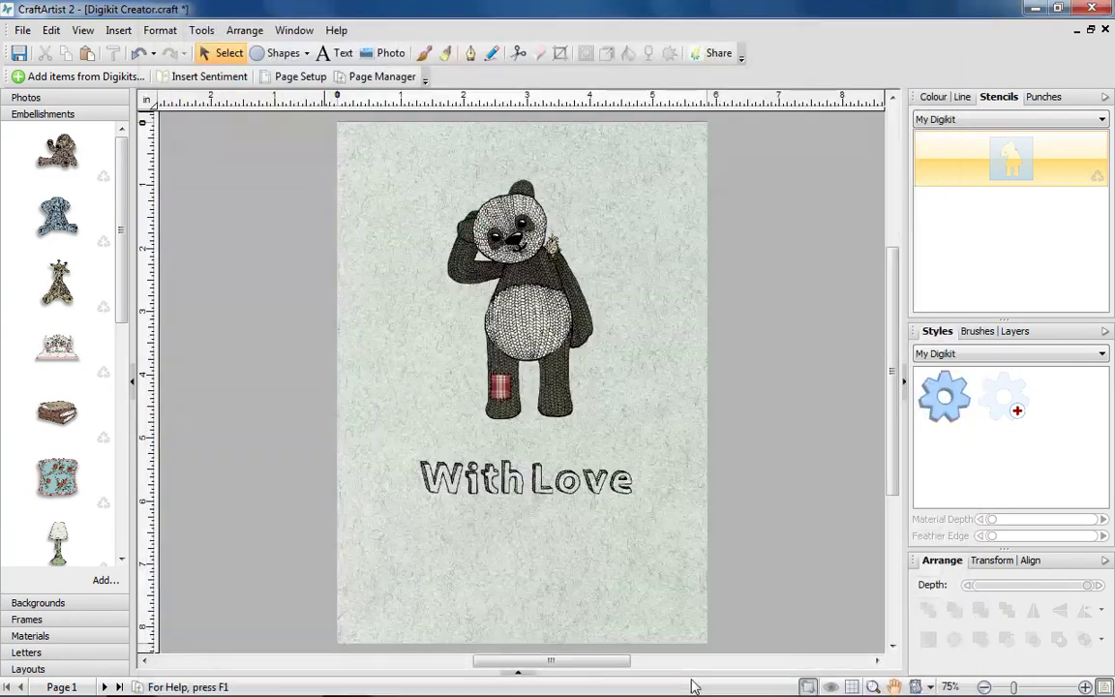
pyautogui.click(521, 674)
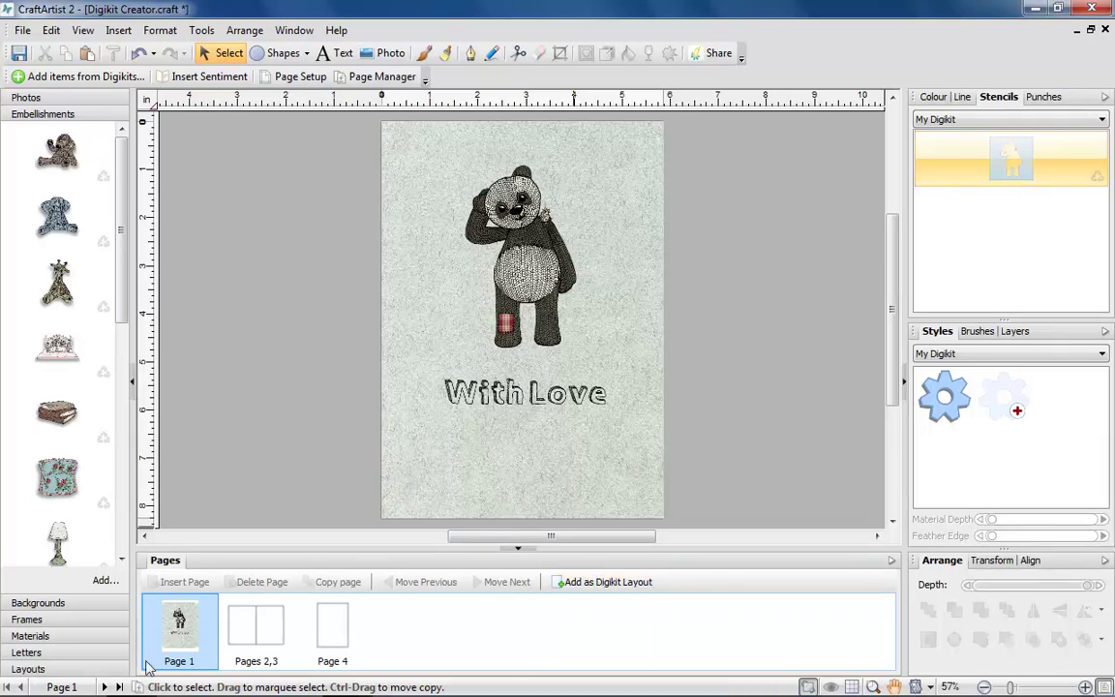
pyautogui.click(28, 669)
pyautogui.click(206, 32)
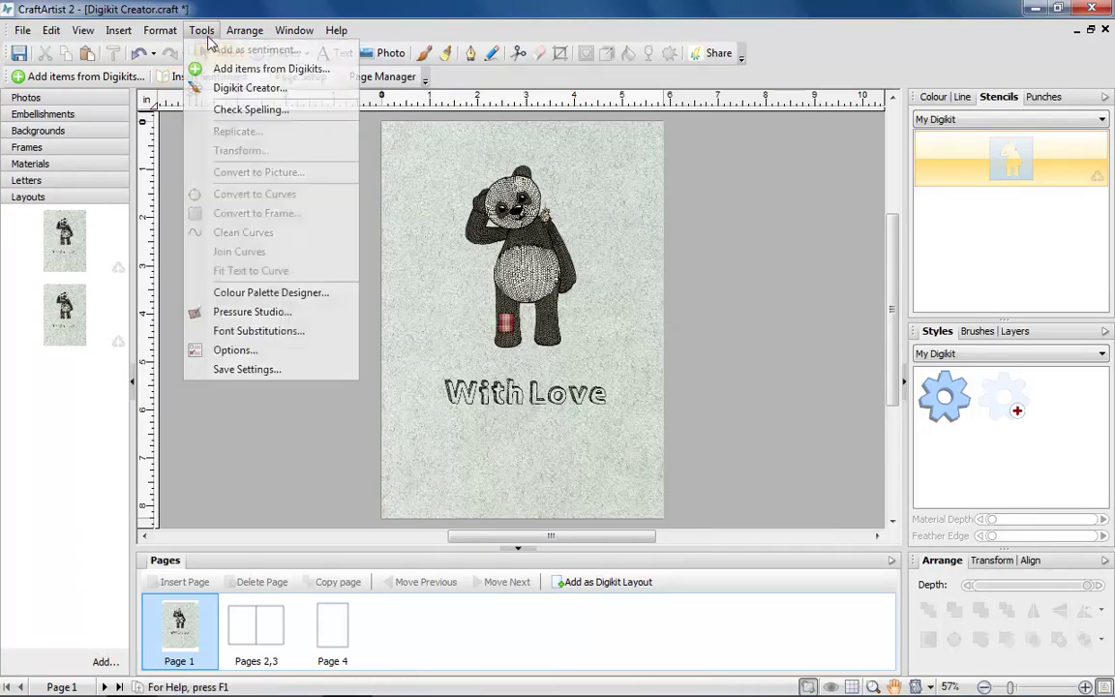
pyautogui.click(215, 87)
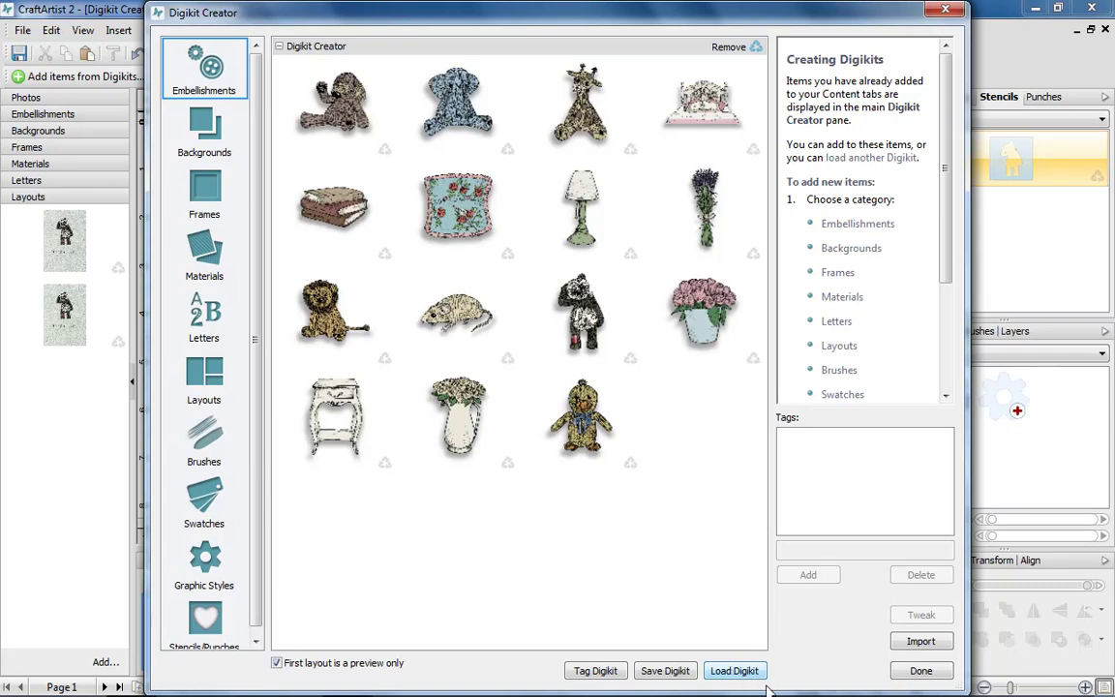
pyautogui.click(735, 671)
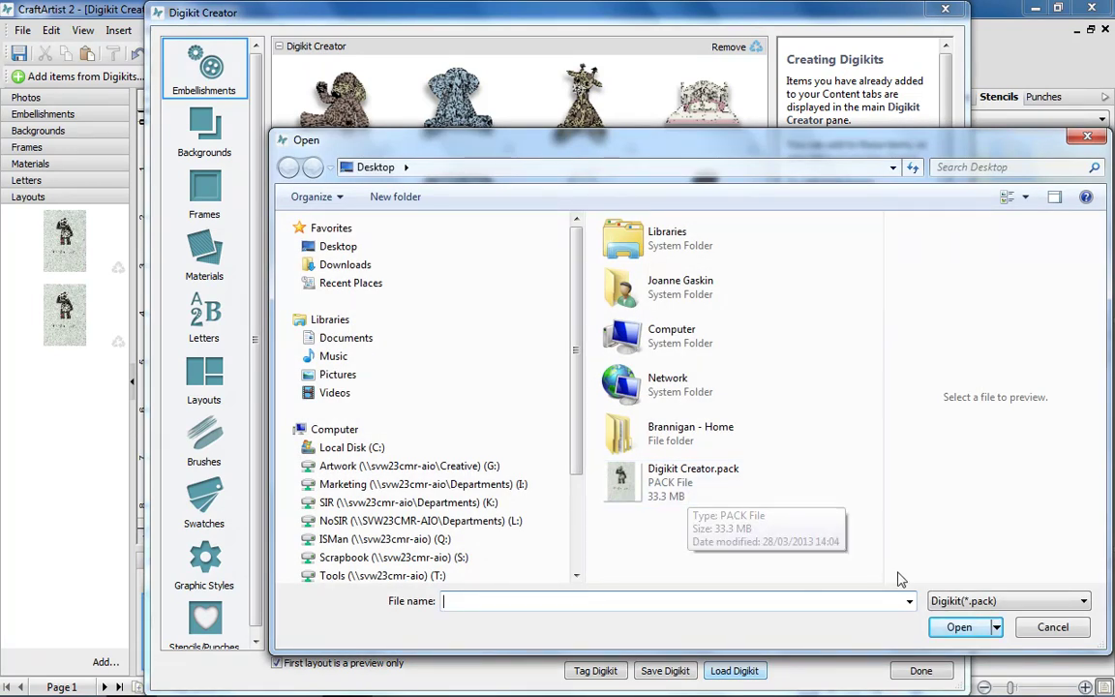
pyautogui.click(1049, 628)
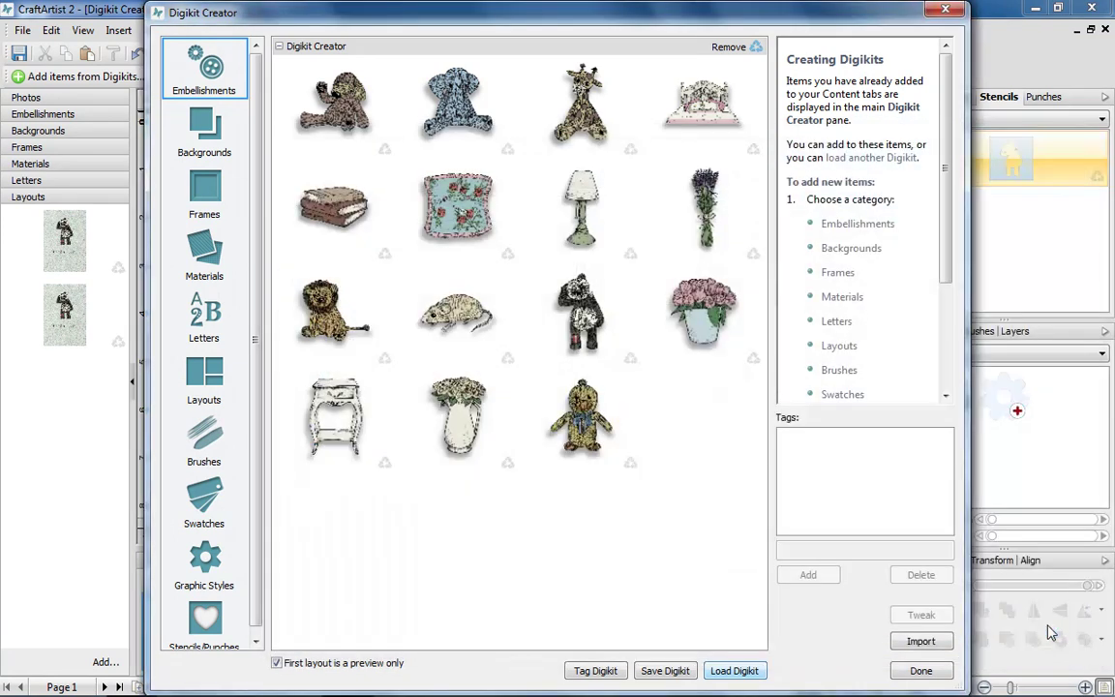